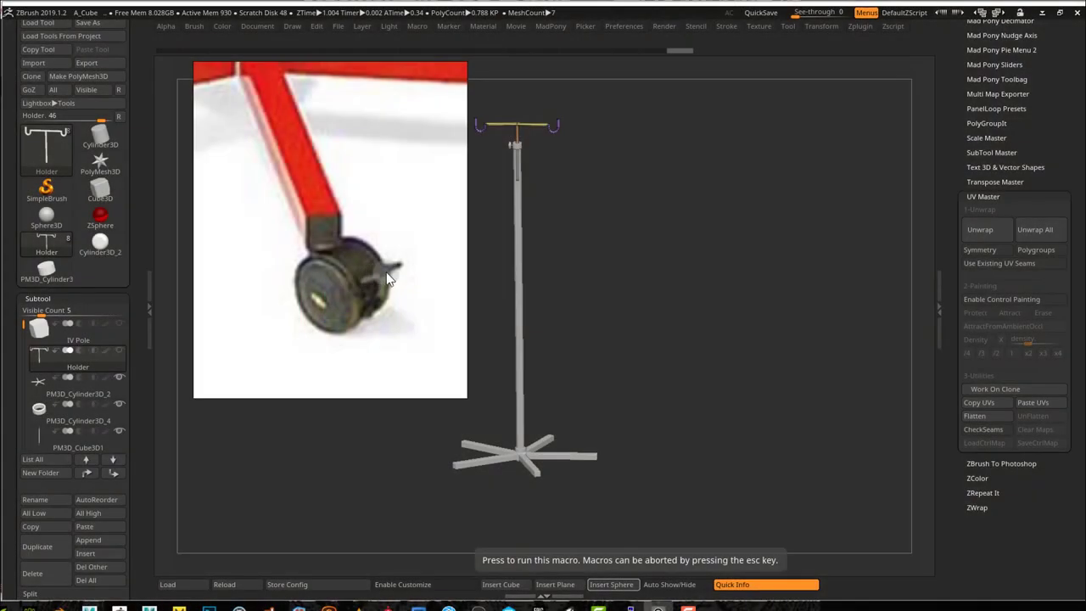
Examine the reference photos of the stand's base and its caster wheels, from the overall leg layout to the wheel close-up.
scroll(374, 280, "down", 4)
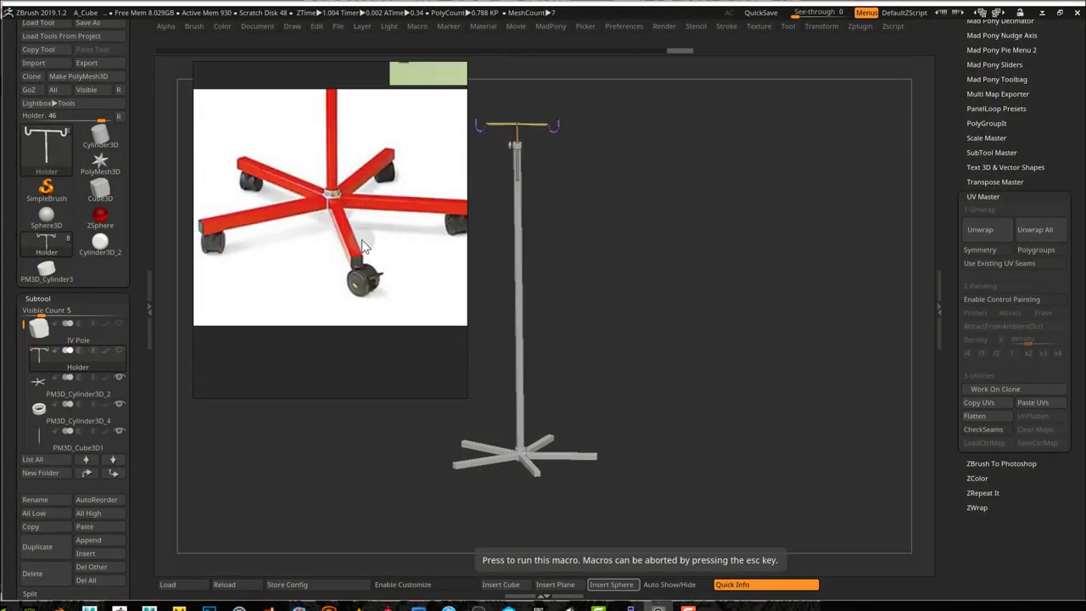
middle_click_drag(361, 204, 339, 402)
middle_click_drag(400, 193, 351, 317)
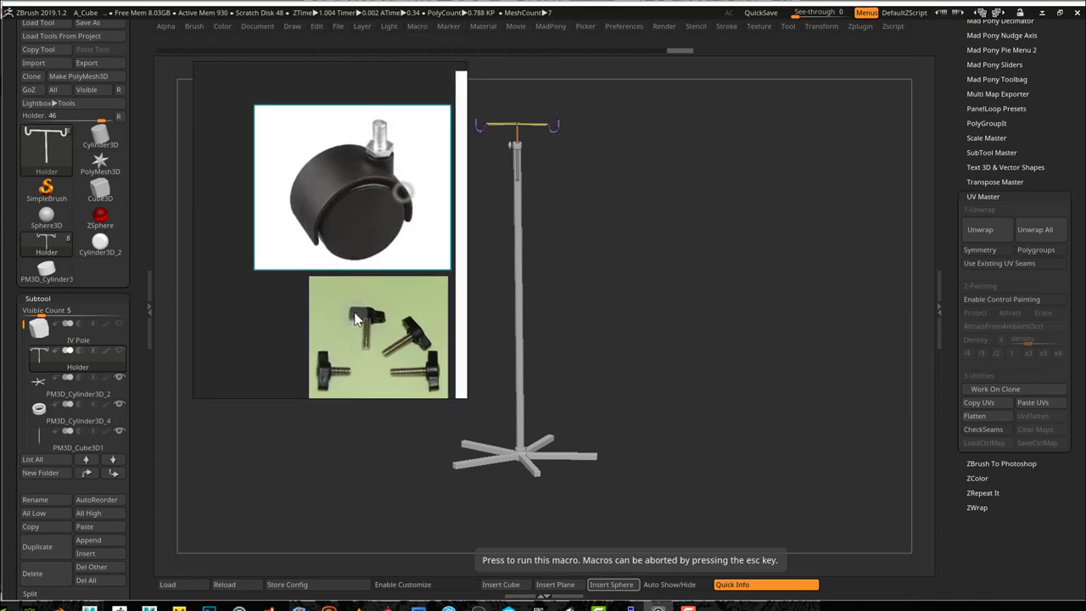
scroll(404, 175, "up", 4)
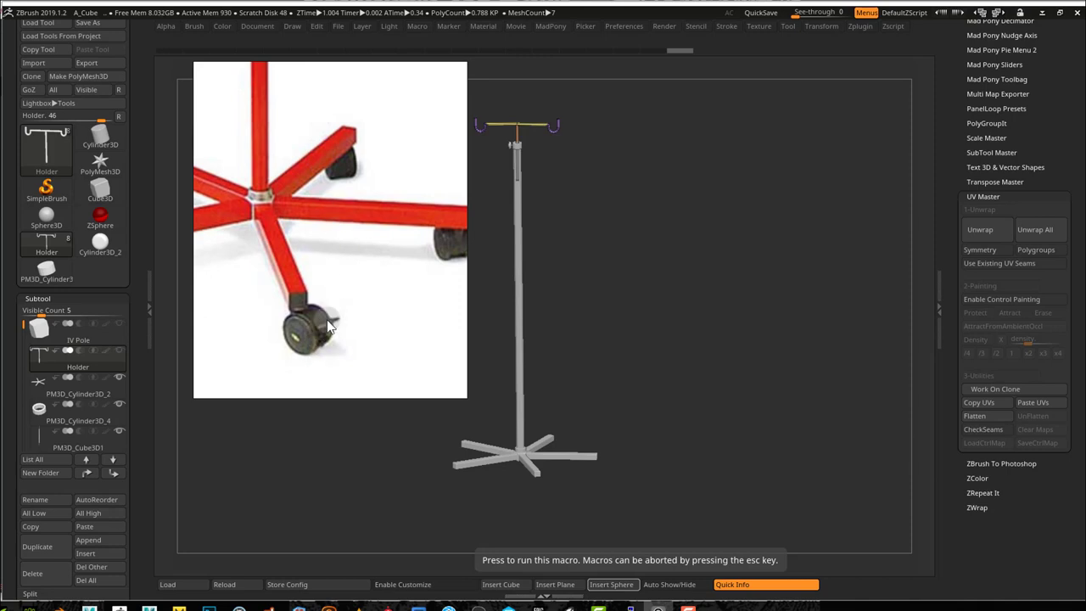
scroll(345, 199, "down", 3)
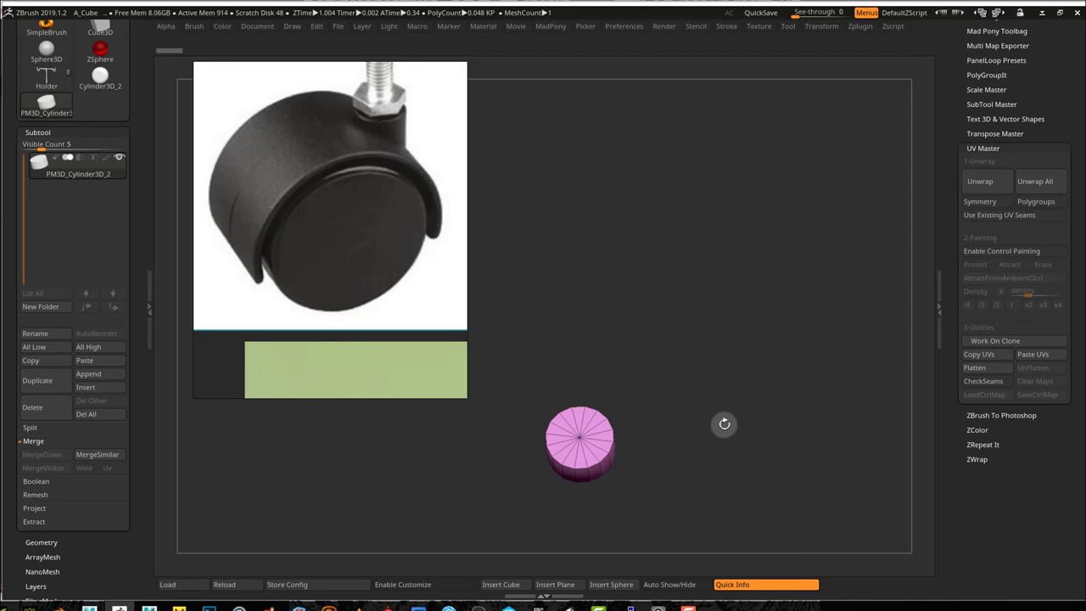
Switch back to the IV pole tool and insert the PM3D_Cylinder3 mesh below the PM3D_Cube3D1_1 subtool.
left_click_drag(677, 439, 688, 403)
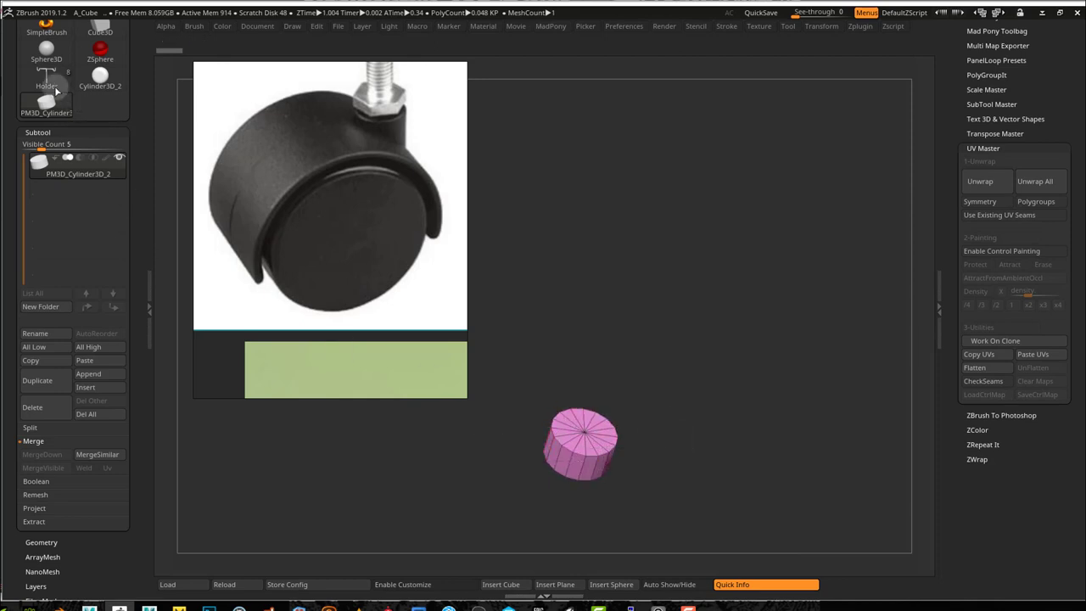
left_click(47, 82)
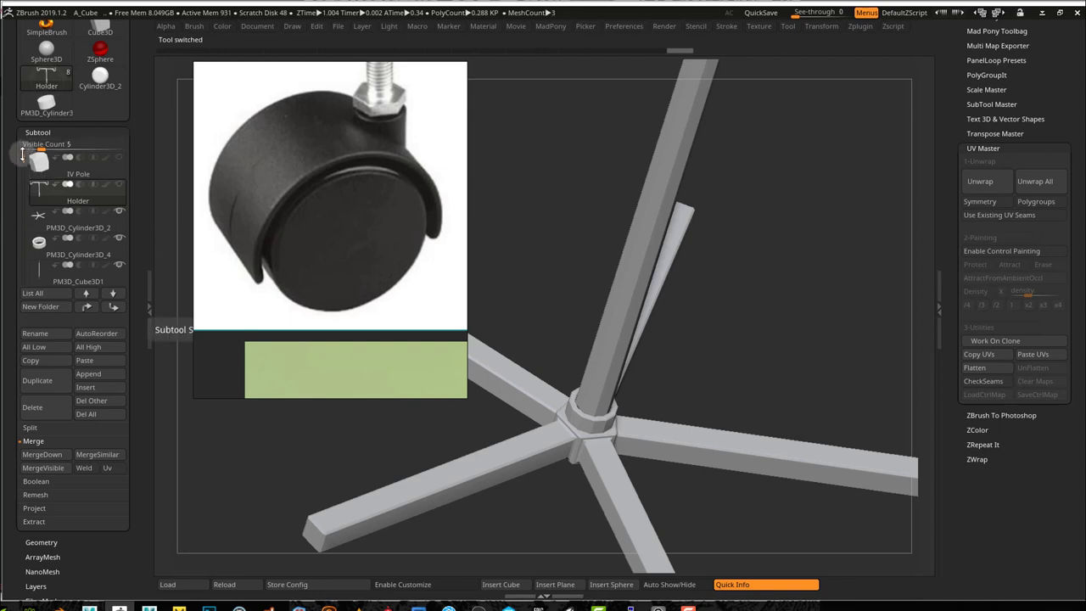
left_click_drag(22, 153, 24, 231)
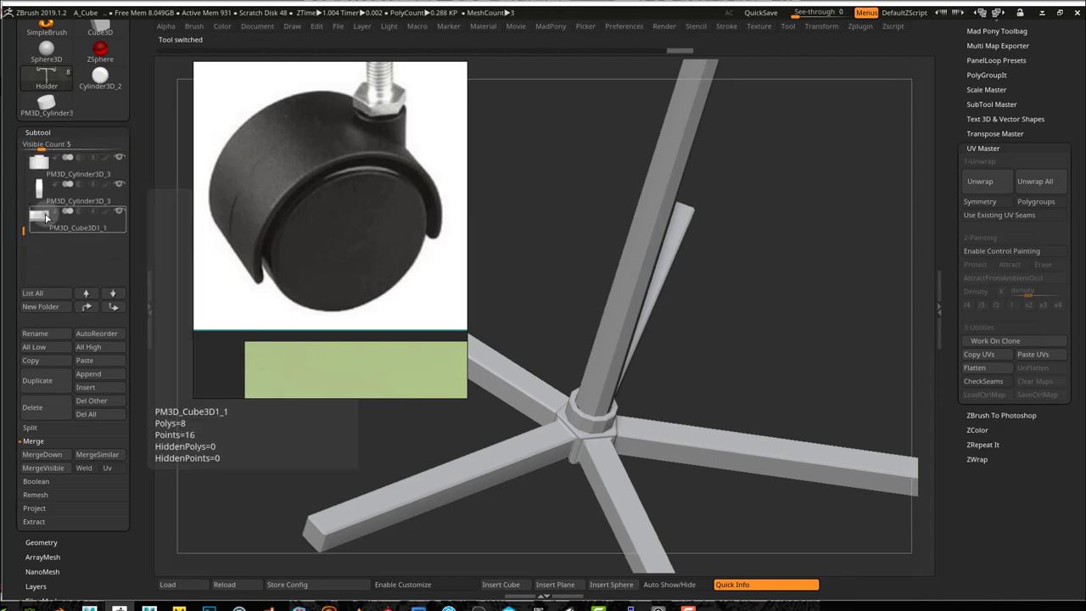
left_click(47, 218)
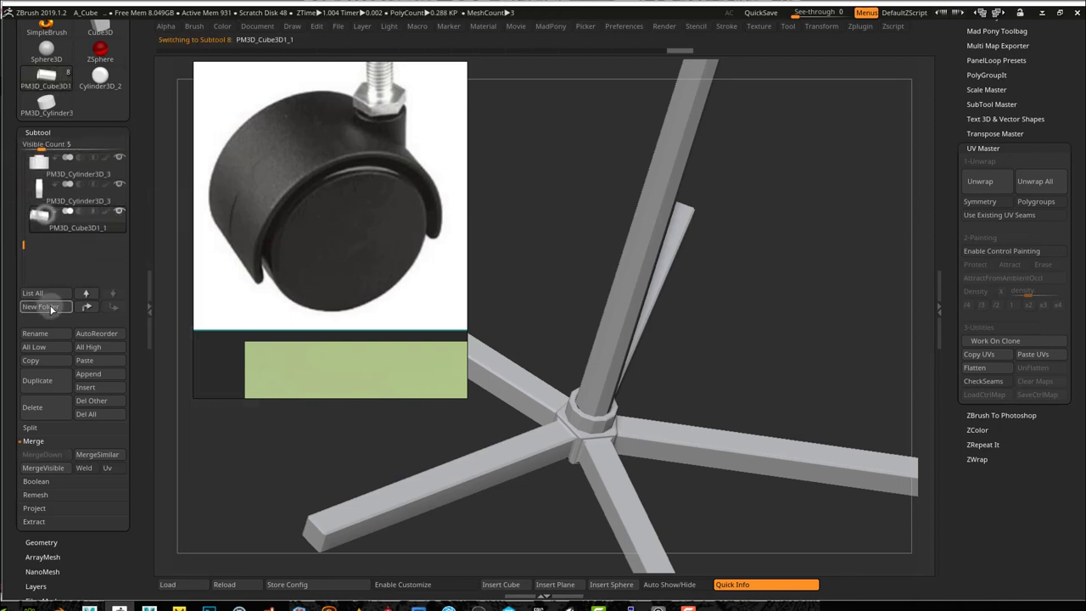
left_click(117, 392)
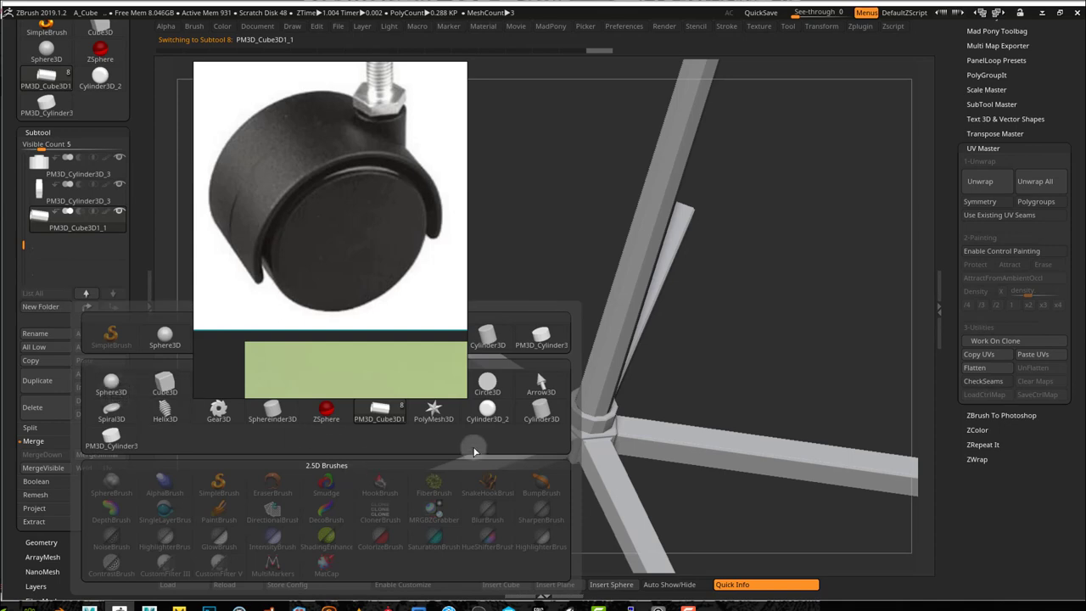
left_click(556, 342)
key("f")
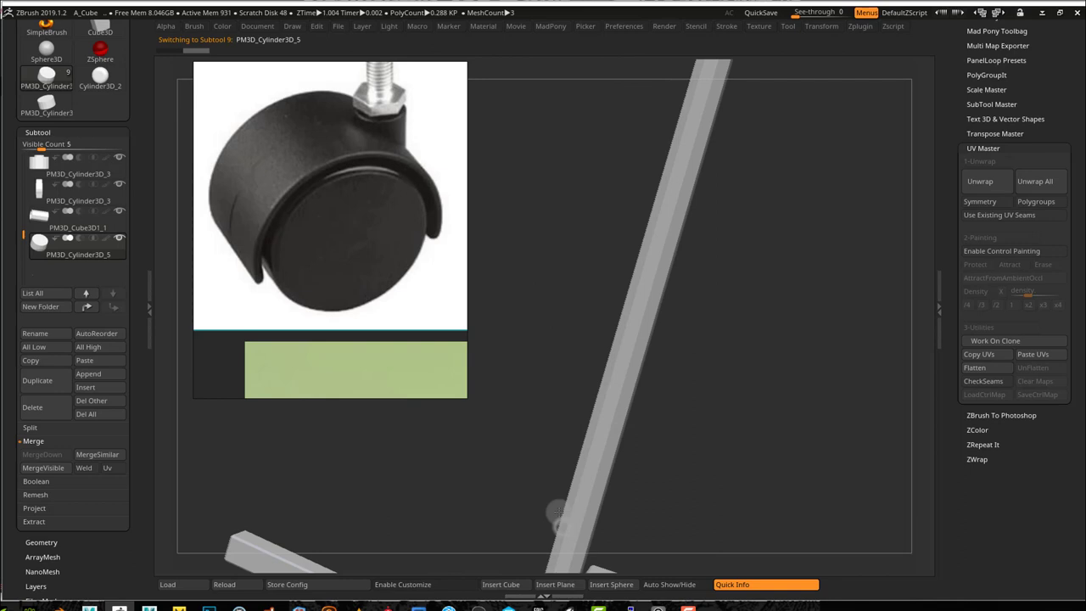
Isolate the inserted cylinder with Solo and rotate it a quarter turn so it stands upright like a wheel.
right_click_drag(559, 526, 702, 404, "alt")
left_click_drag(701, 405, 665, 413)
middle_click_drag(664, 413, 661, 492)
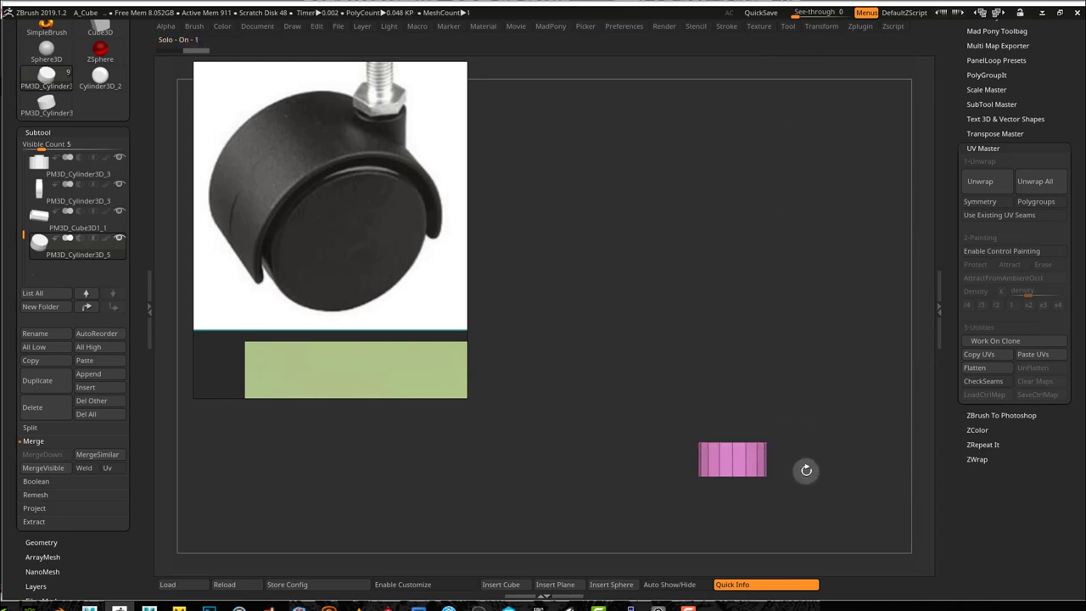
left_click_drag(806, 471, 672, 425, "alt")
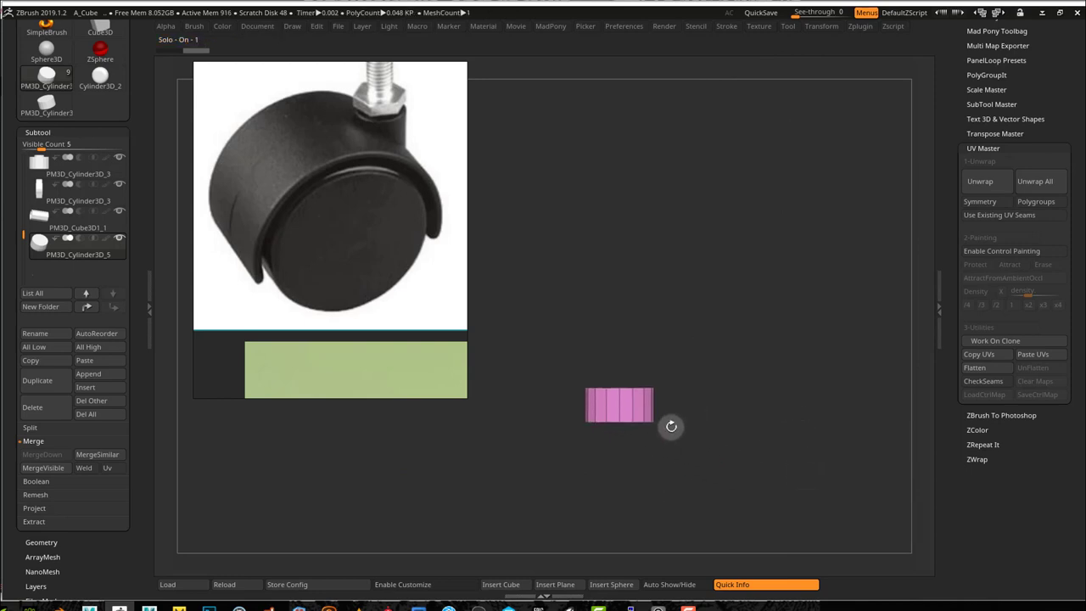
middle_click_drag(671, 426, 798, 425)
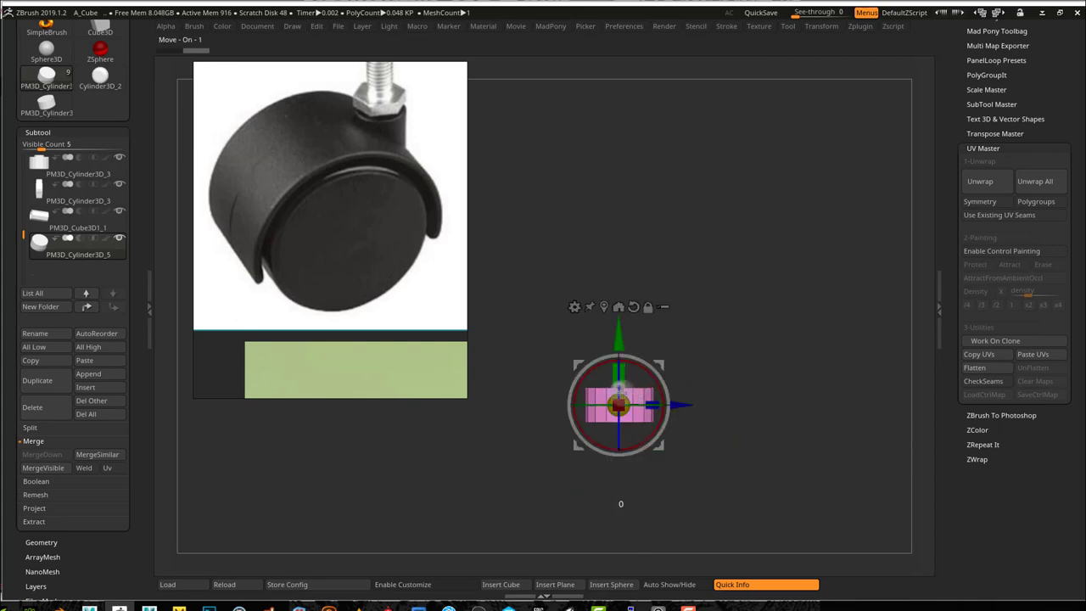
left_click_drag(620, 388, 618, 490)
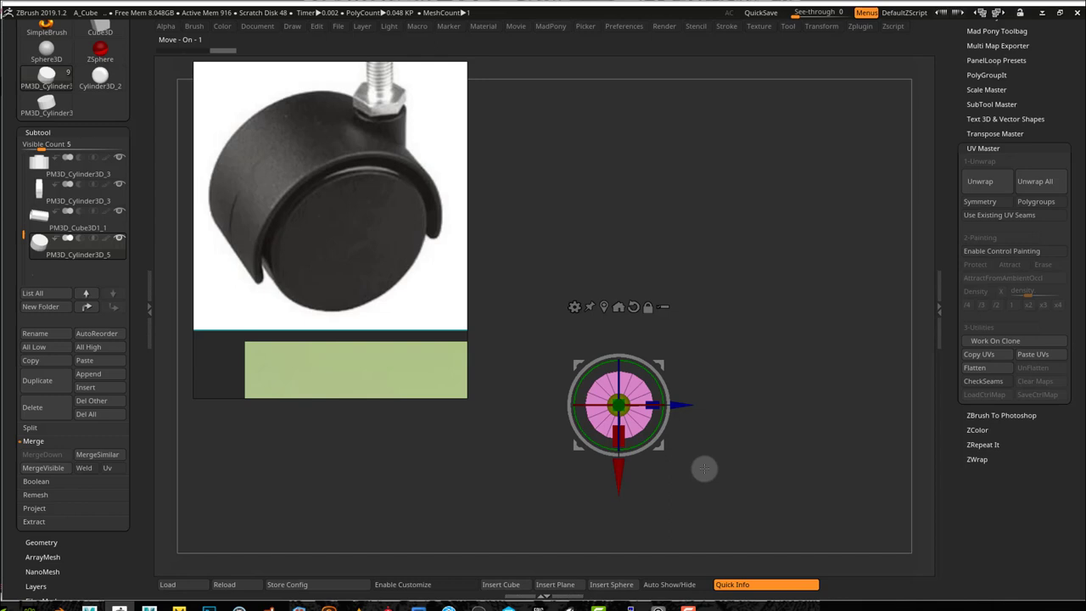
left_click_drag(704, 468, 820, 485, "alt")
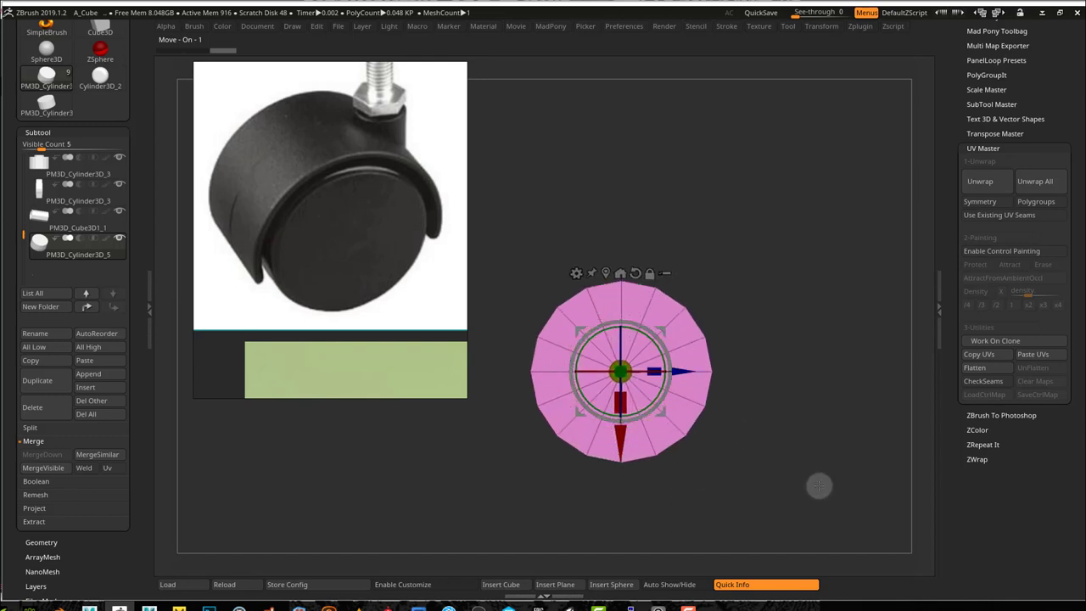
left_click_drag(725, 433, 795, 393, "alt")
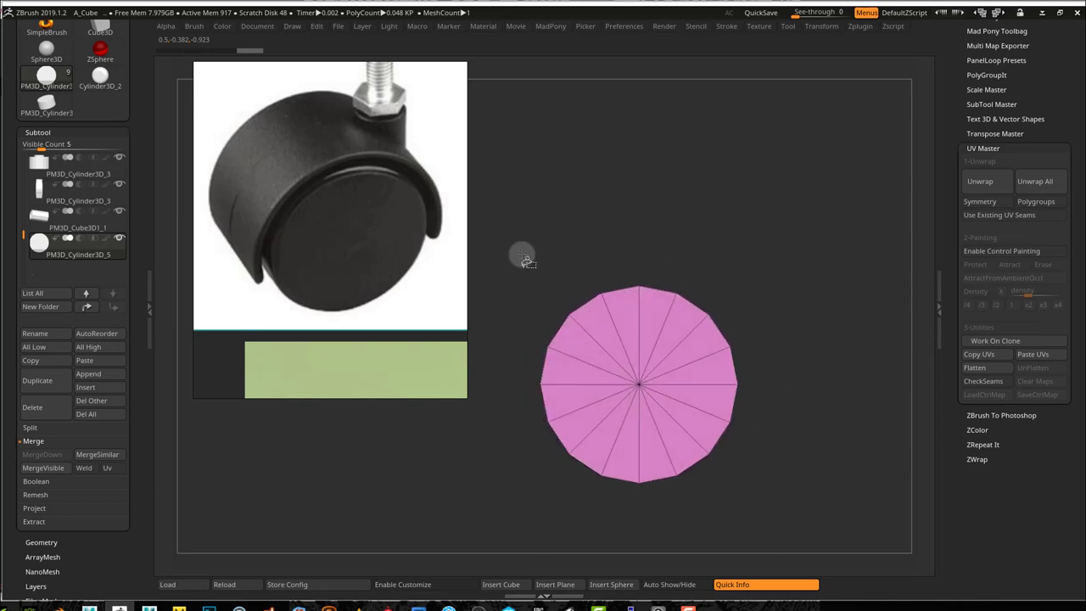
Hide the cylinder's lower half and its flat cap faces, leaving only the upper half of the rim visible.
mouse_move(517, 244)
left_mouse_down("ctrl+shift")
mouse_move(754, 262)
mouse_move(755, 359)
mouse_move(687, 375)
mouse_move(500, 371)
left_mouse_up("ctrl+shift")
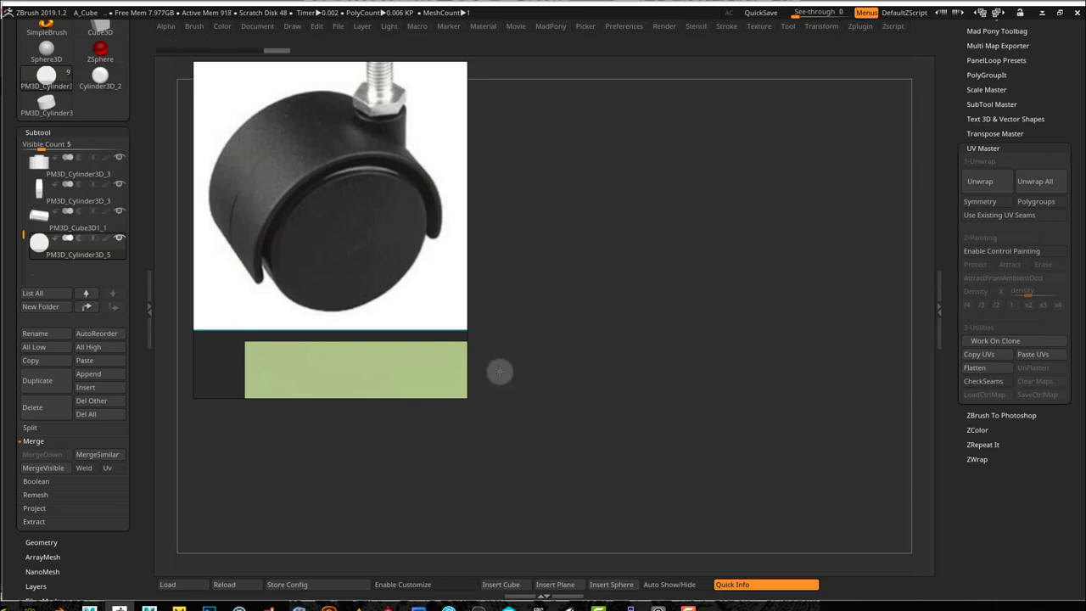
left_click(531, 472, "ctrl+shift")
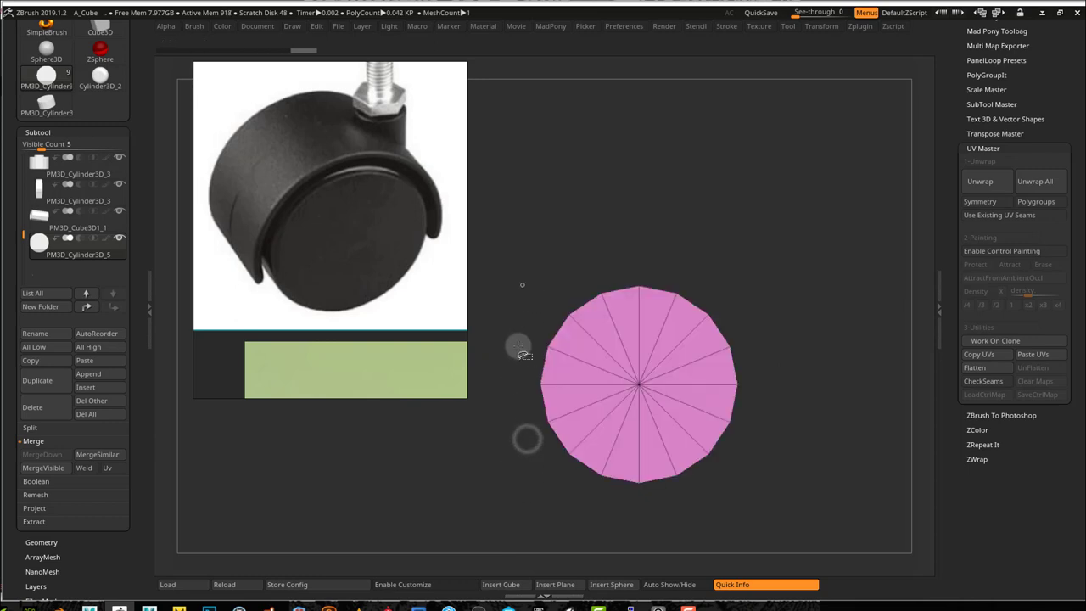
mouse_move(511, 361)
left_mouse_down("ctrl+shift")
mouse_move(636, 226)
mouse_move(563, 232)
left_mouse_up("ctrl+shift")
left_click_drag(803, 310, 786, 281)
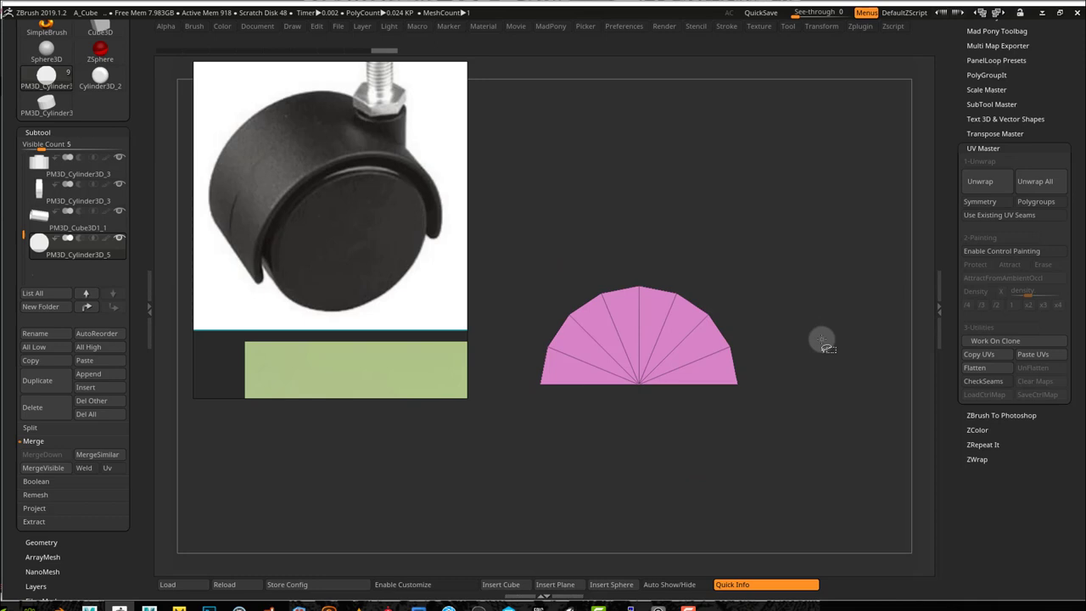
left_click_drag(829, 323, 829, 350)
mouse_move(684, 421)
left_mouse_down("ctrl+shift")
mouse_move(690, 412)
mouse_move(605, 341)
mouse_move(611, 417)
left_mouse_up("ctrl+shift")
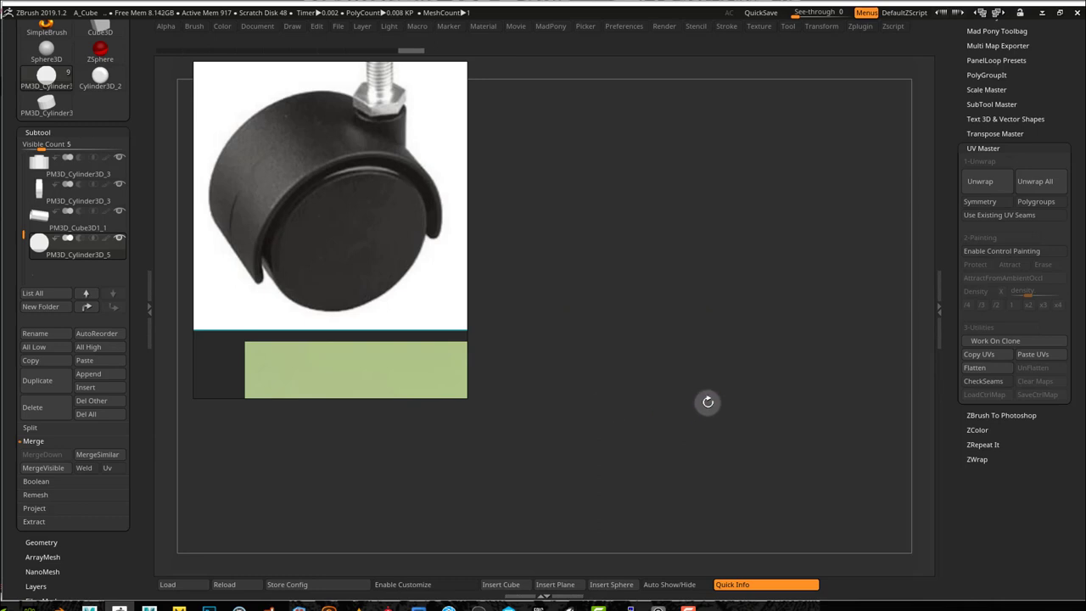
left_click_drag(715, 405, 793, 343)
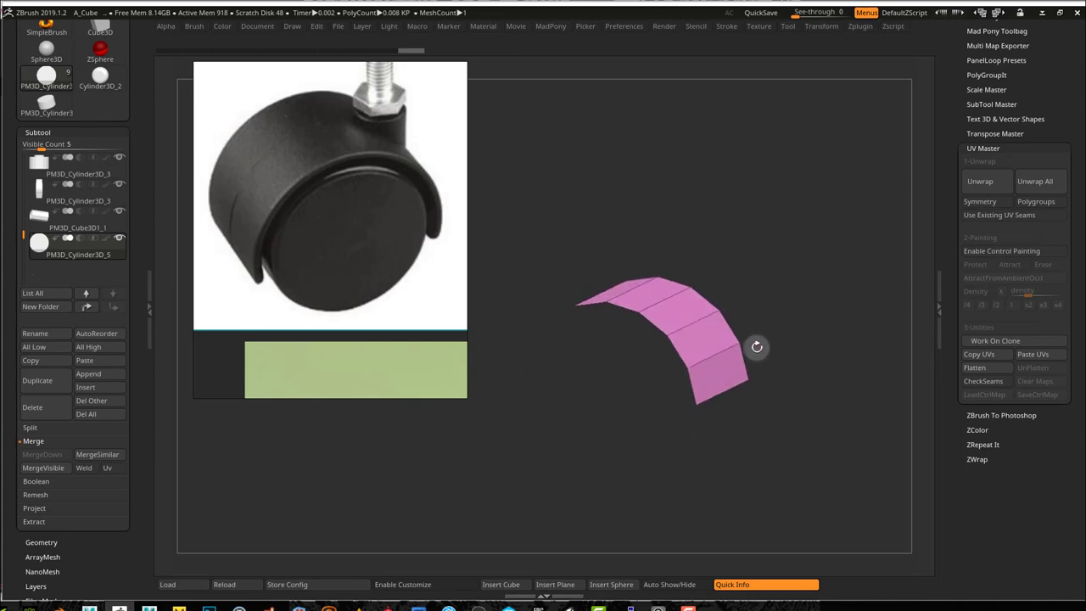
left_click(774, 358, "ctrl+shift")
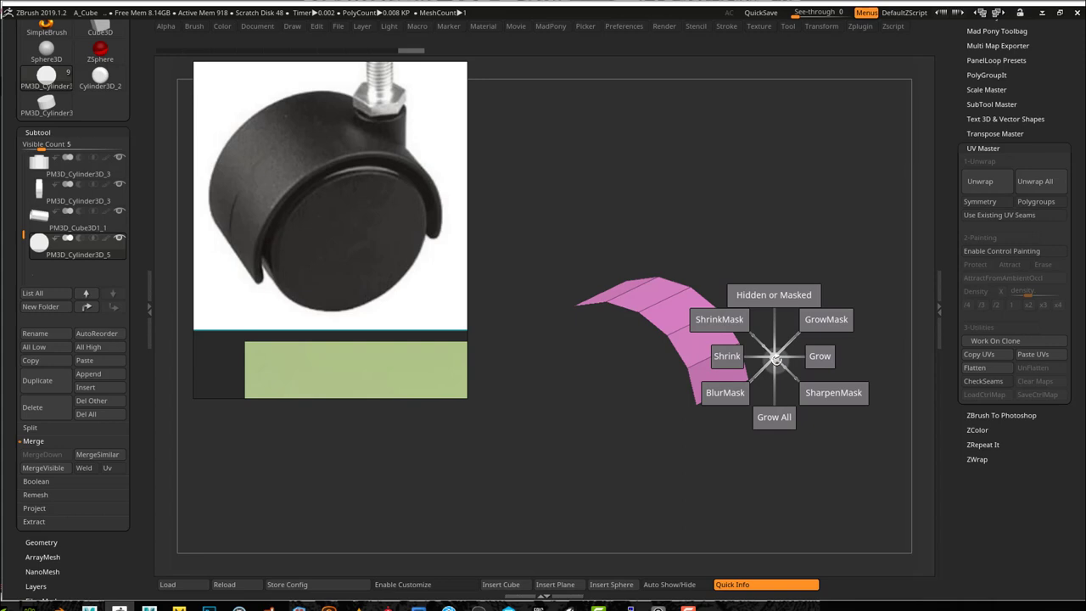
left_click(772, 268)
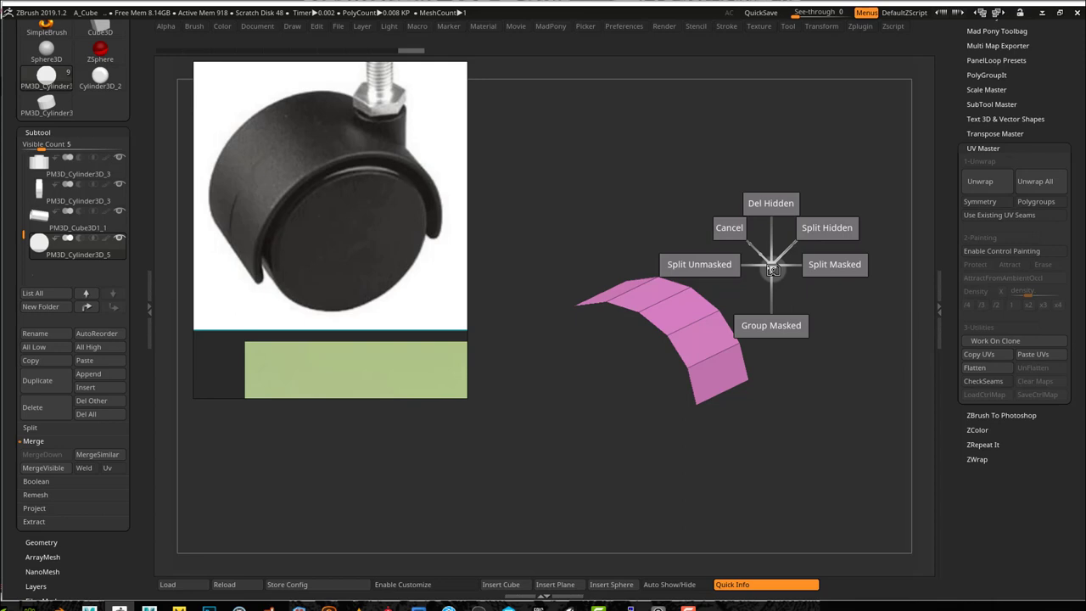
left_click(729, 228)
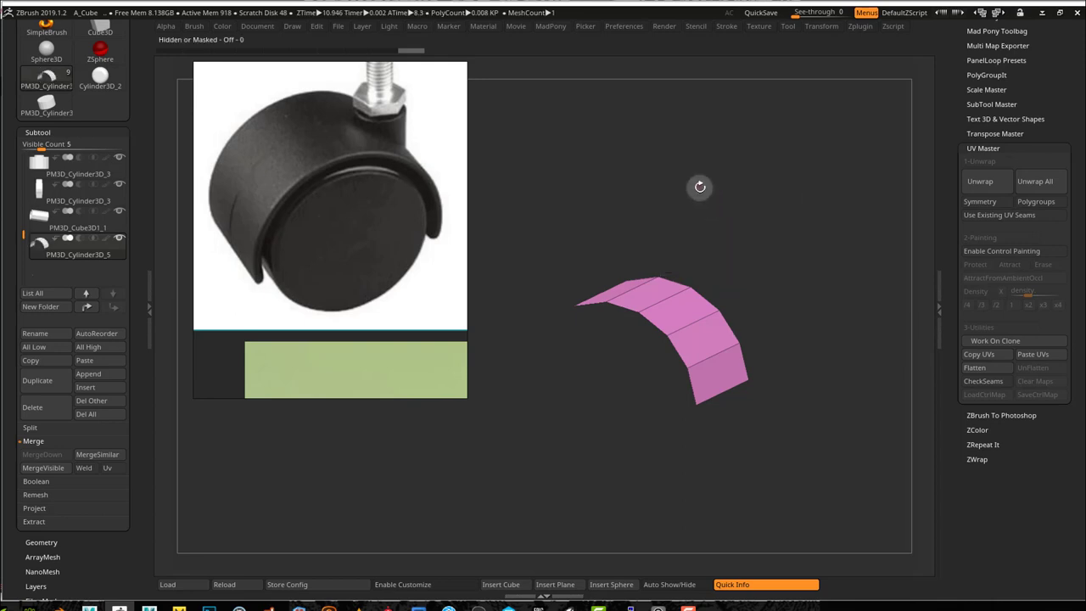
Duplicate the partly hidden cylinder subtool and delete the hidden faces from the copy to form a half-rim fender.
left_click(54, 382)
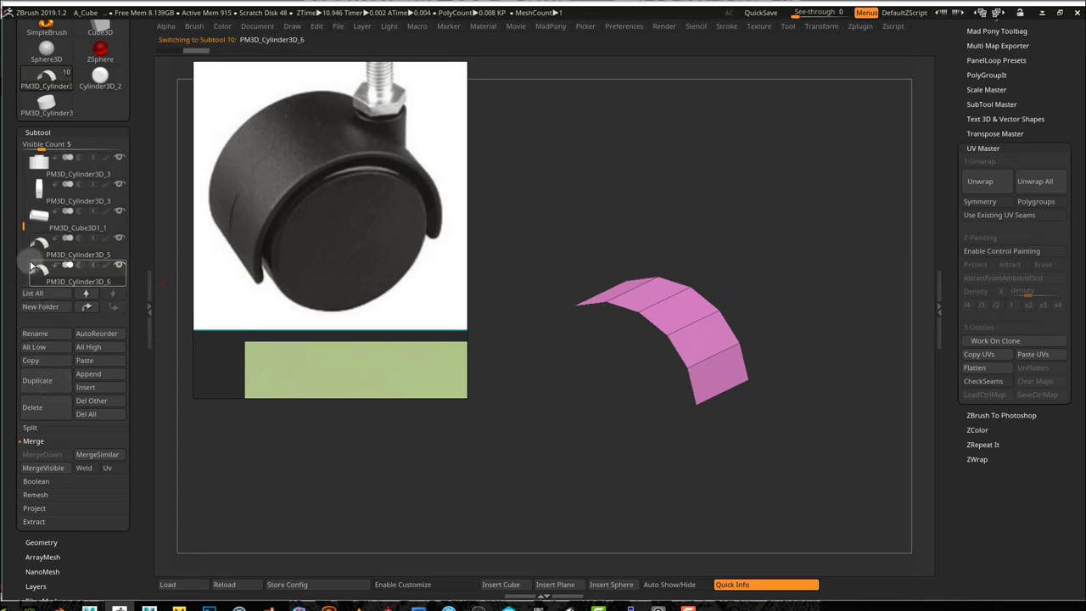
key("1")
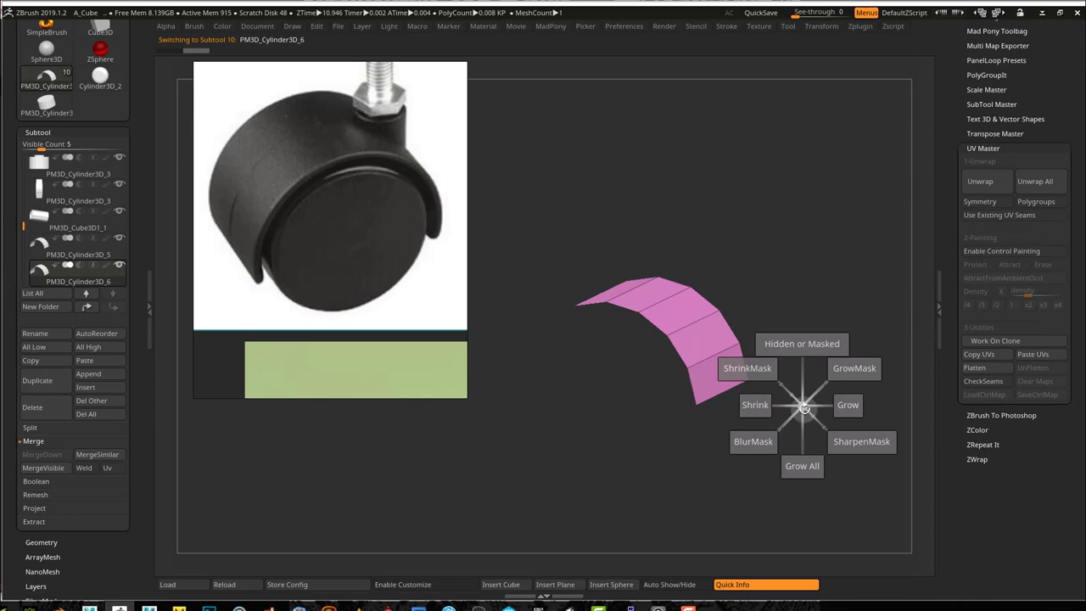
key("2")
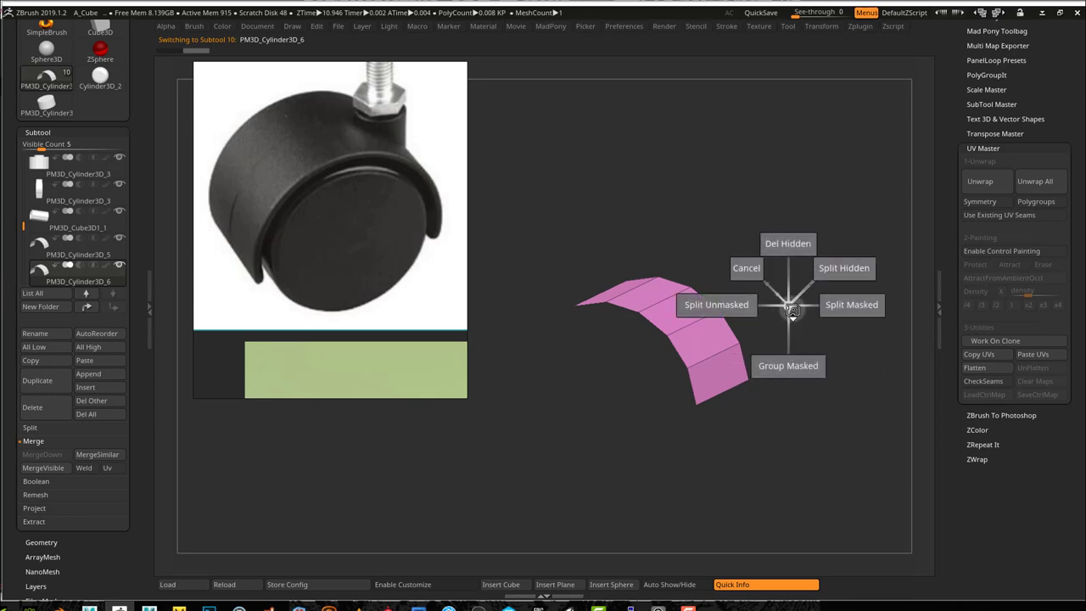
left_click(791, 244)
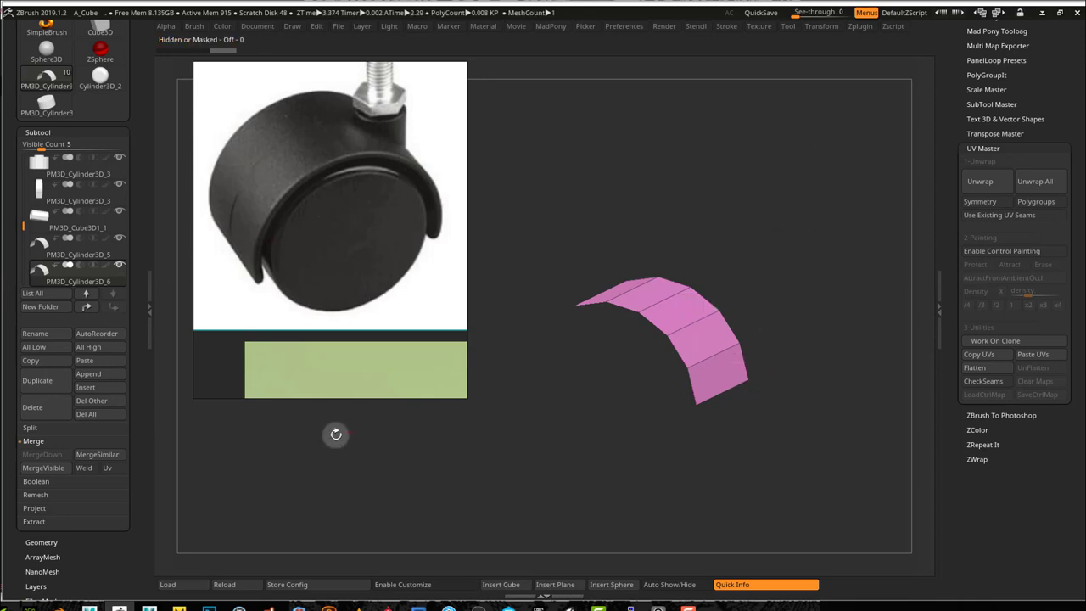
Return to the original wheel cylinder, PM3D_Cylinder3D_5, and unhide all of its faces.
left_click(45, 257)
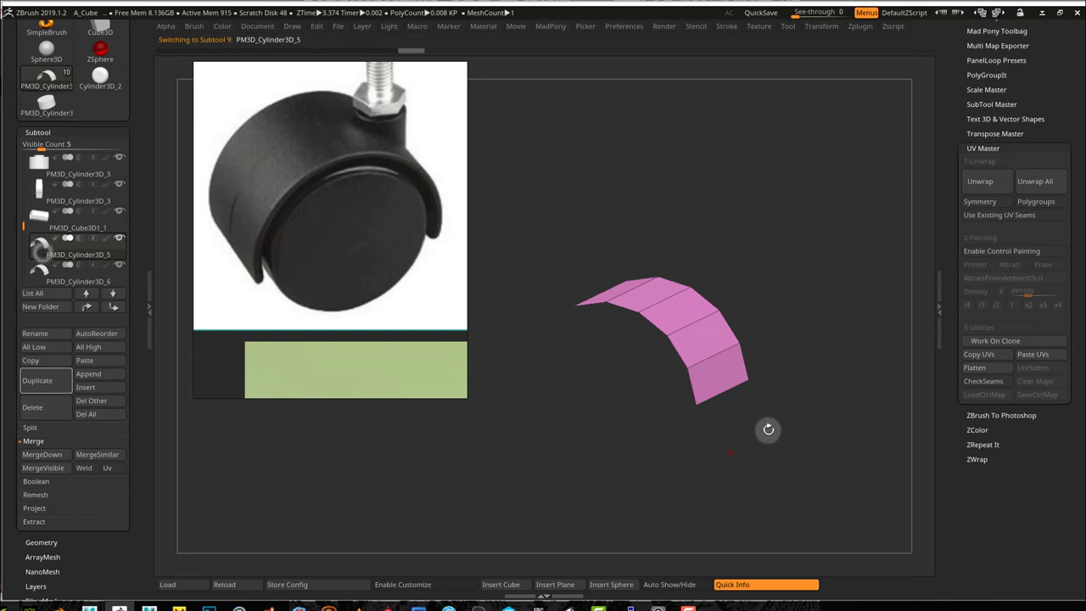
left_click(829, 409, "ctrl+shift")
left_click_drag(783, 468, 791, 461, "shift")
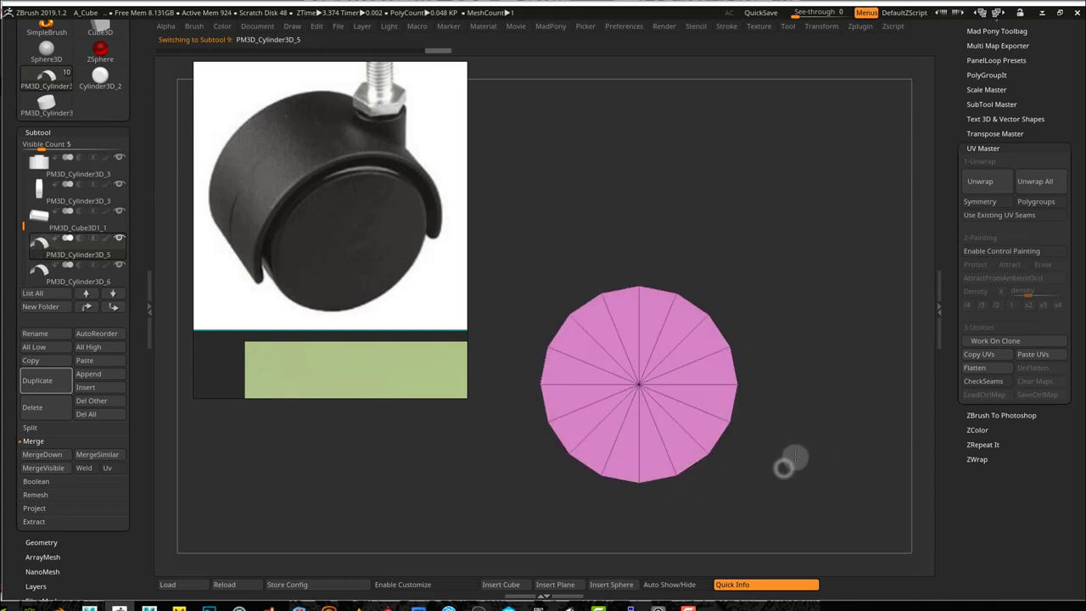
Turn off Solo and show only the wheel cylinder and the half-rim copy, hiding every other subtool.
left_click(120, 244, "shift")
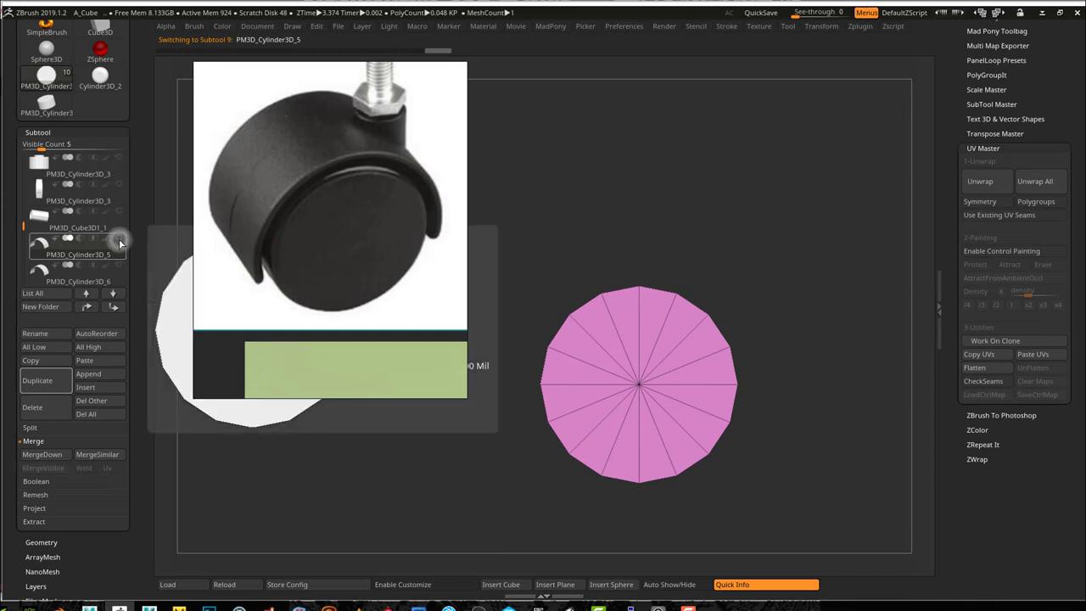
left_click(119, 239)
left_click(121, 265)
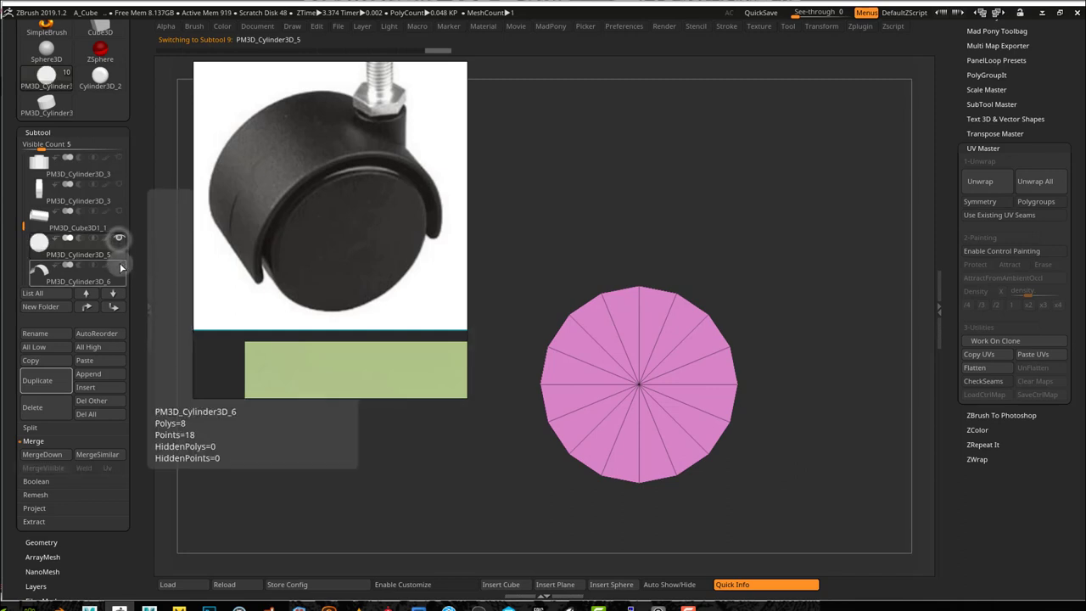
right_click_drag(598, 248, 592, 335)
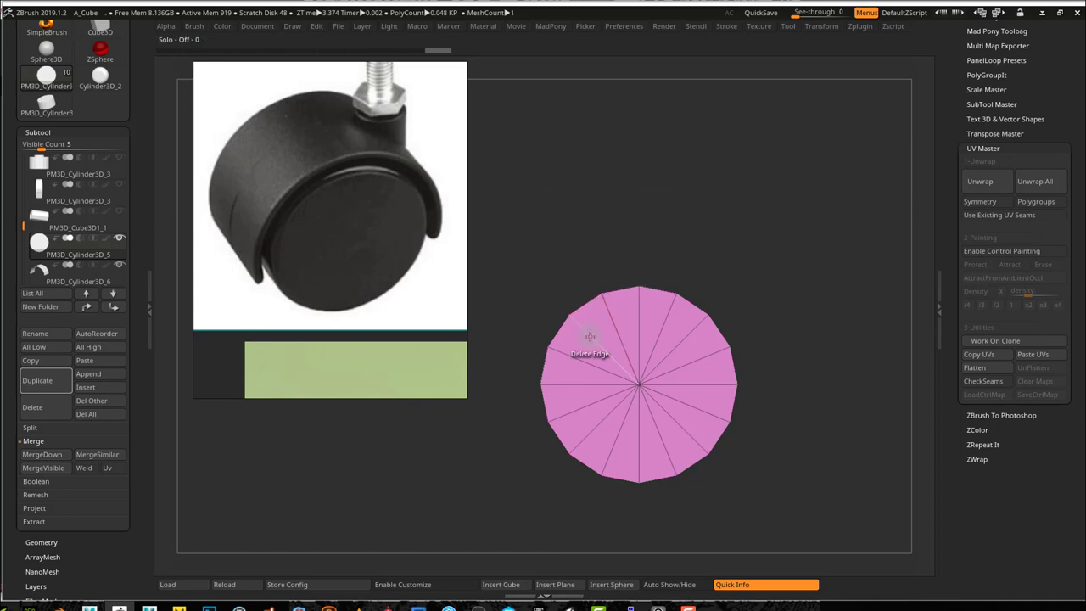
Scale the half-rim copy up slightly around the wheel cylinder and adjust its width to cover the wheel.
left_click(38, 273)
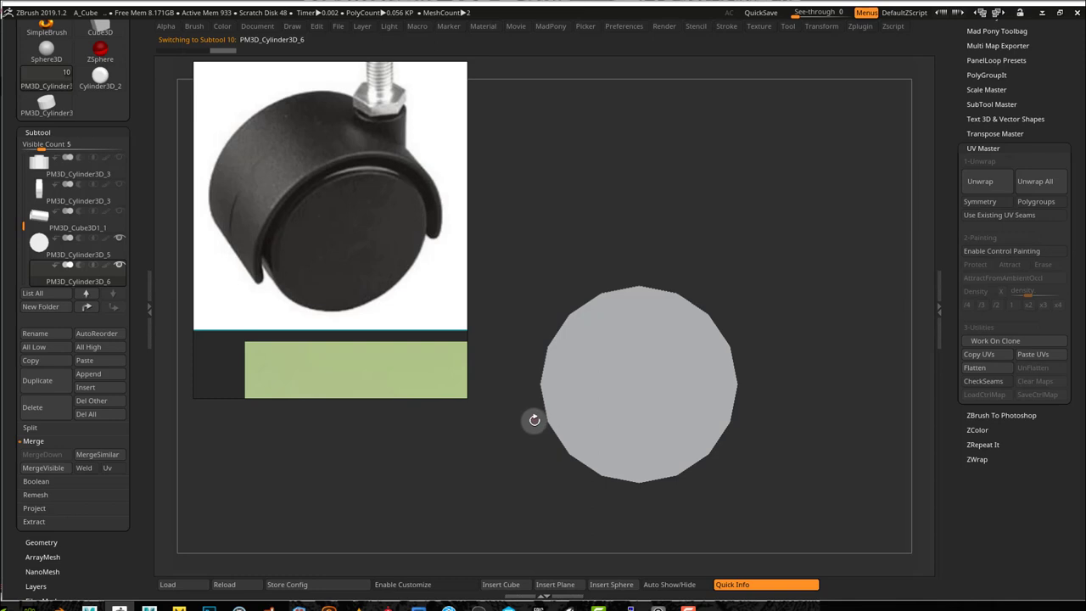
key("space")
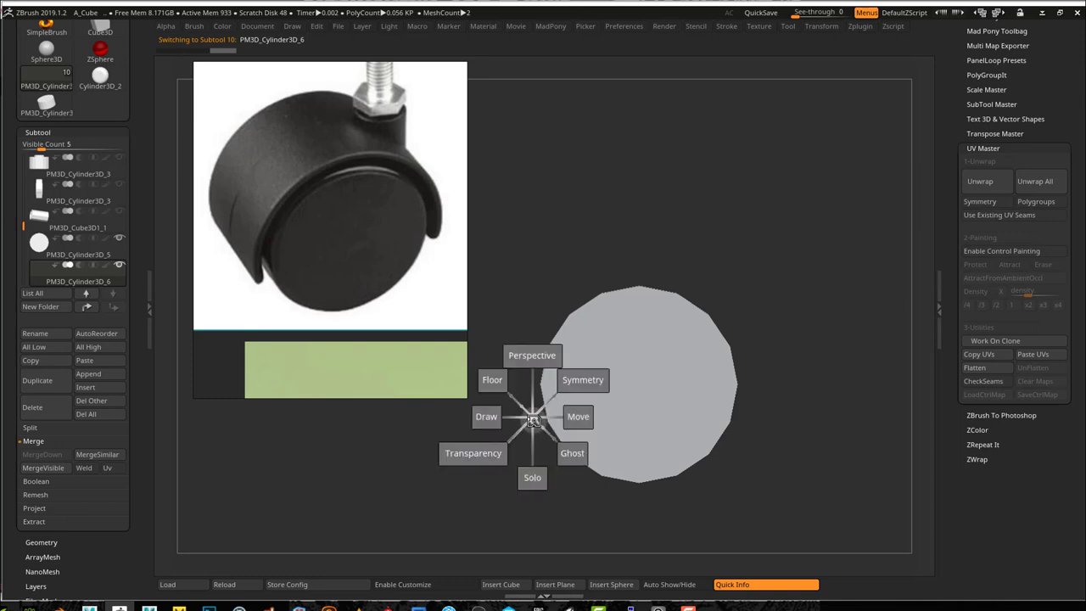
left_click(579, 417)
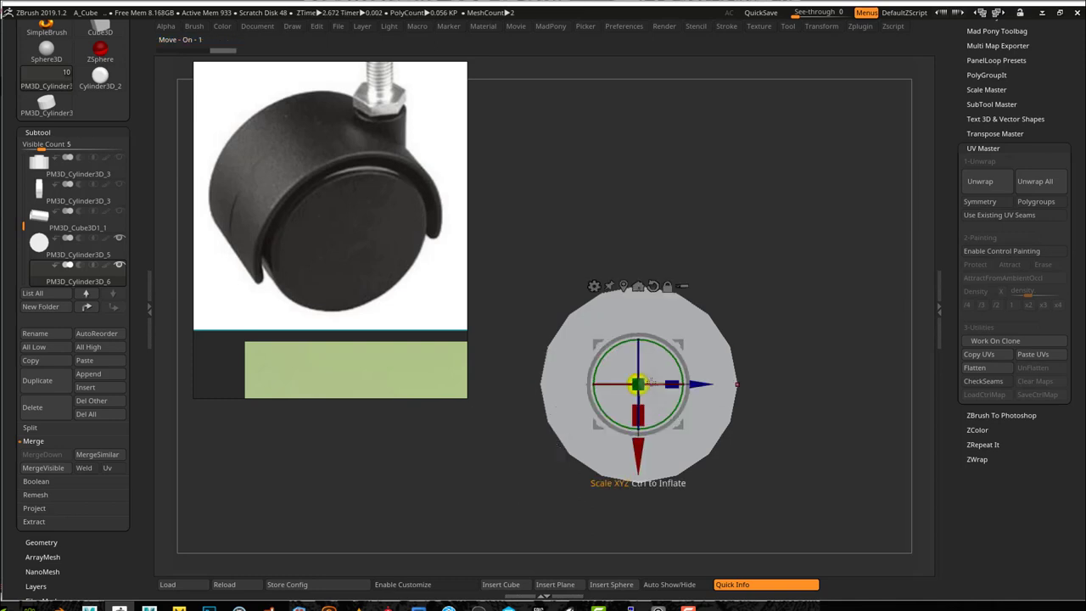
left_click(653, 286)
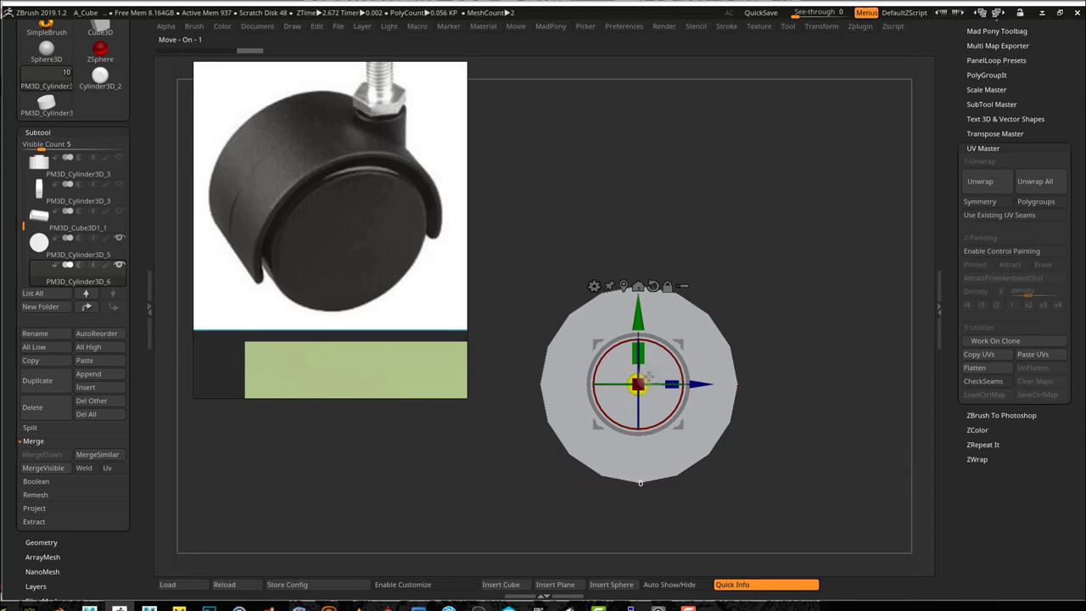
mouse_move(775, 386)
left_mouse_down()
mouse_move(744, 381)
mouse_move(788, 386)
mouse_move(710, 382)
mouse_move(779, 389)
left_mouse_up()
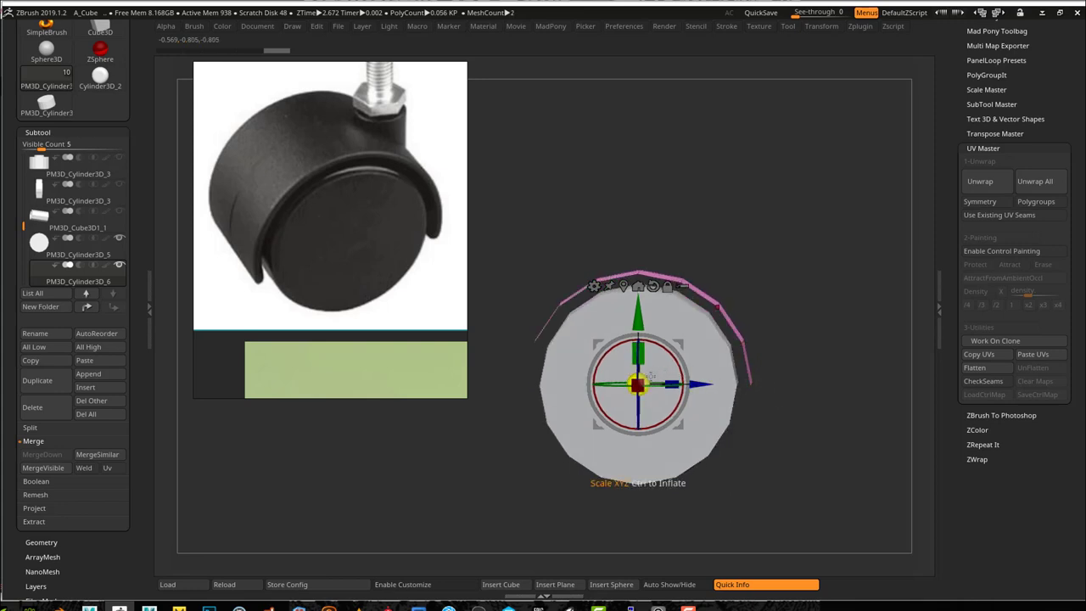
left_click_drag(766, 398, 827, 399)
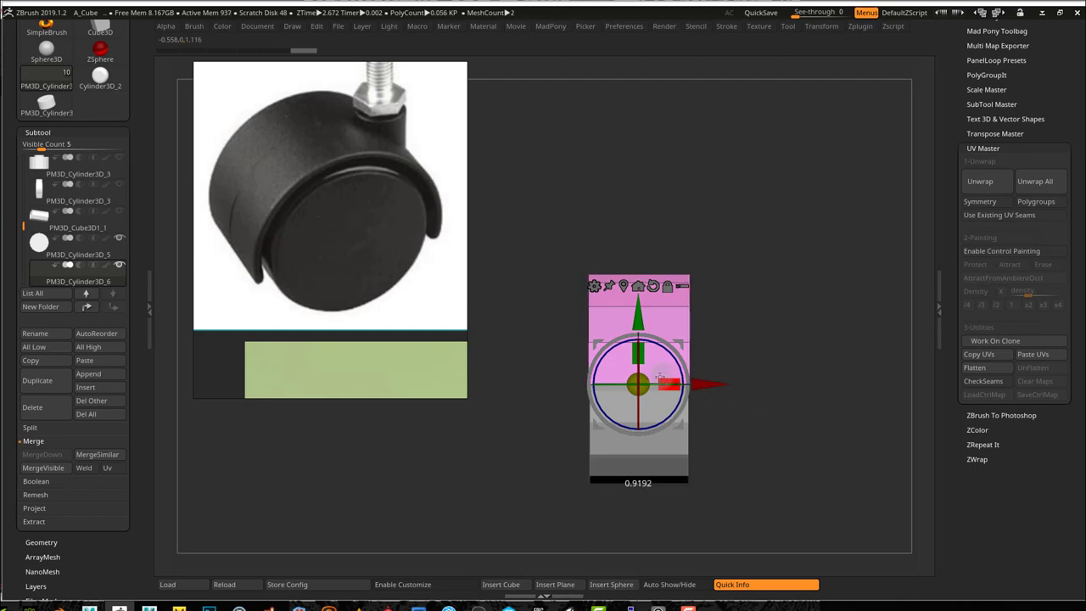
left_click_drag(800, 371, 745, 382)
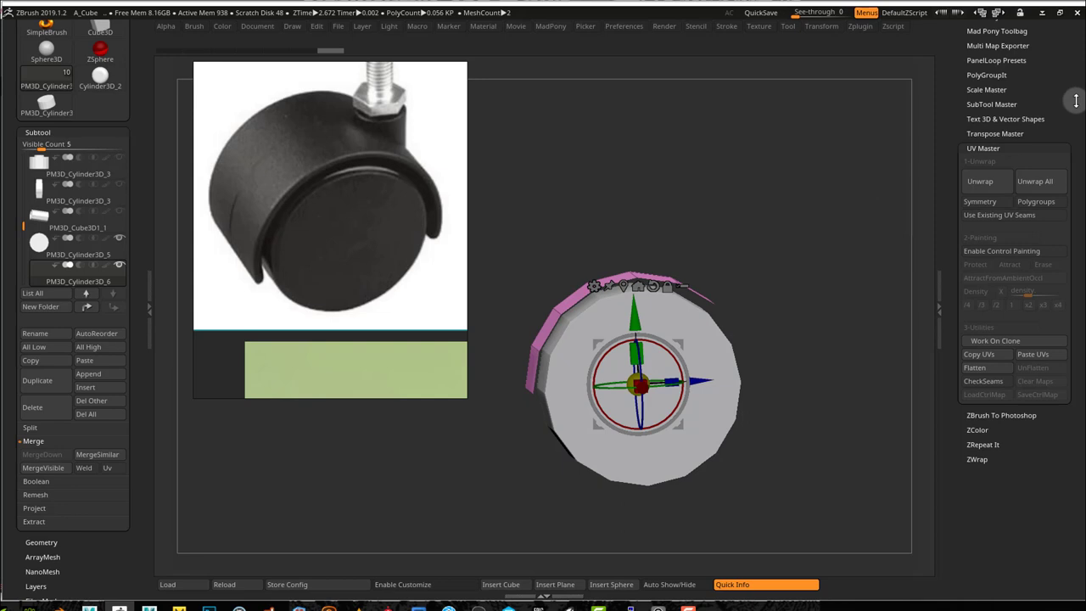
Find the geometry tools of the Mad Pony Toolbag and try its Thickness operation on the half-rim fender.
left_click_drag(1076, 100, 1070, 168)
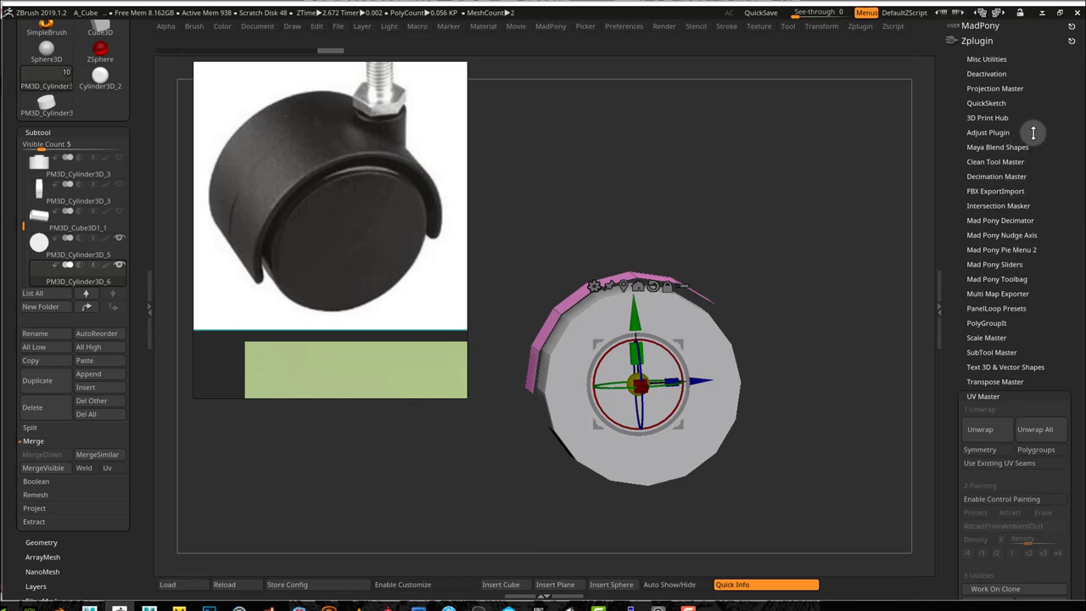
scroll(1082, 140, "down", 1)
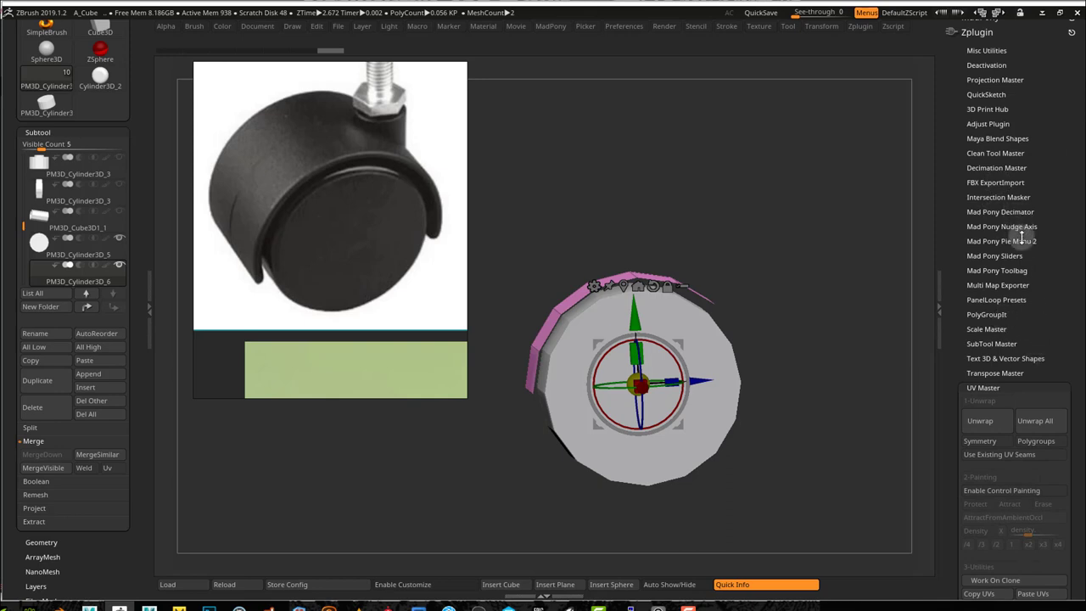
left_click(1016, 270)
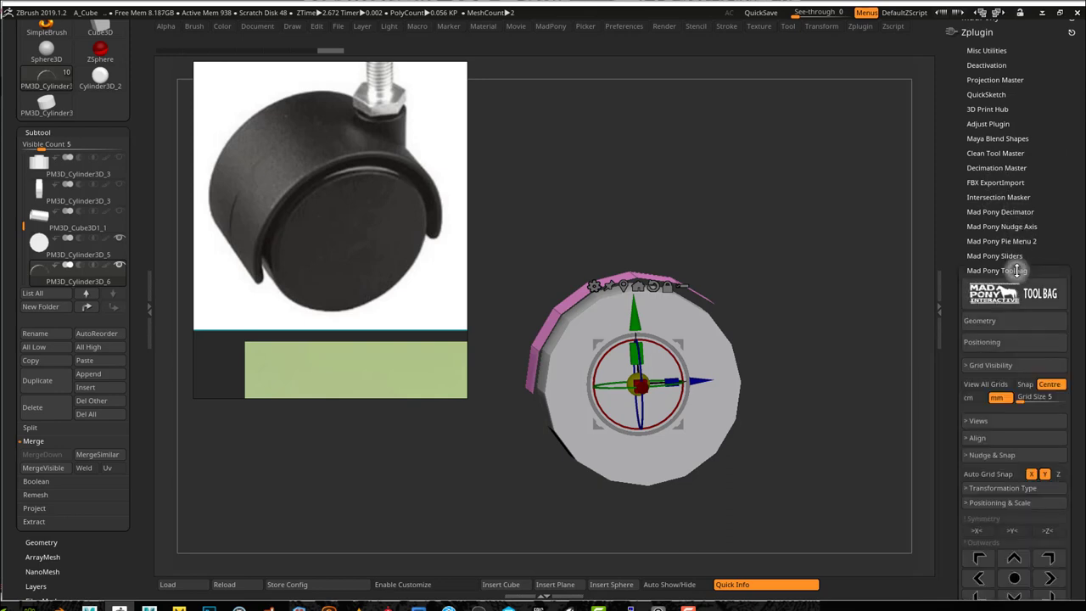
left_click(998, 321)
scroll(1083, 314, "down", 2)
scroll(1083, 314, "down", 1)
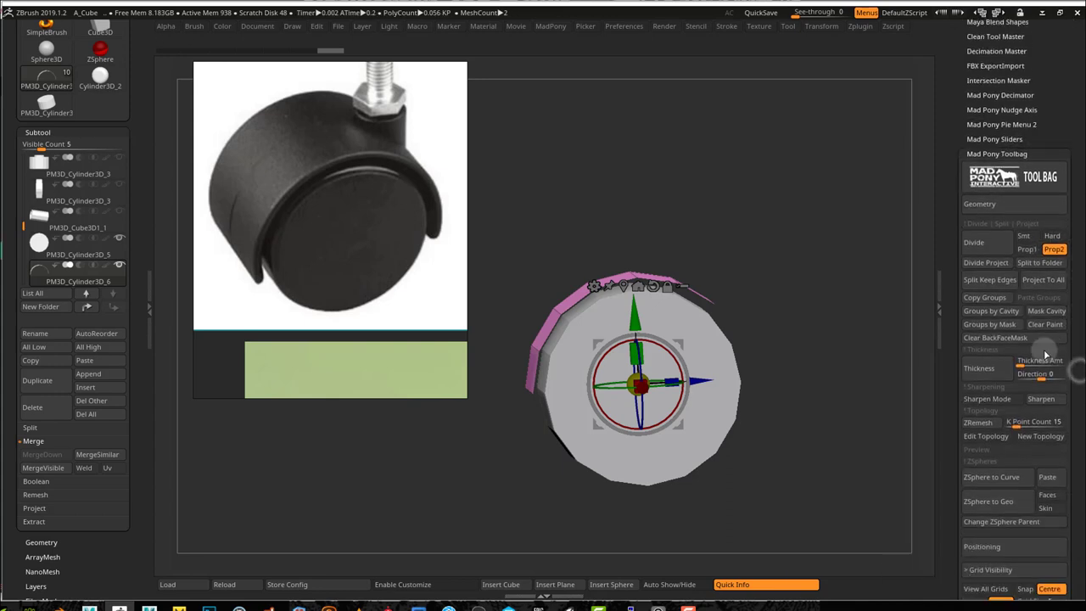
left_click(1000, 370)
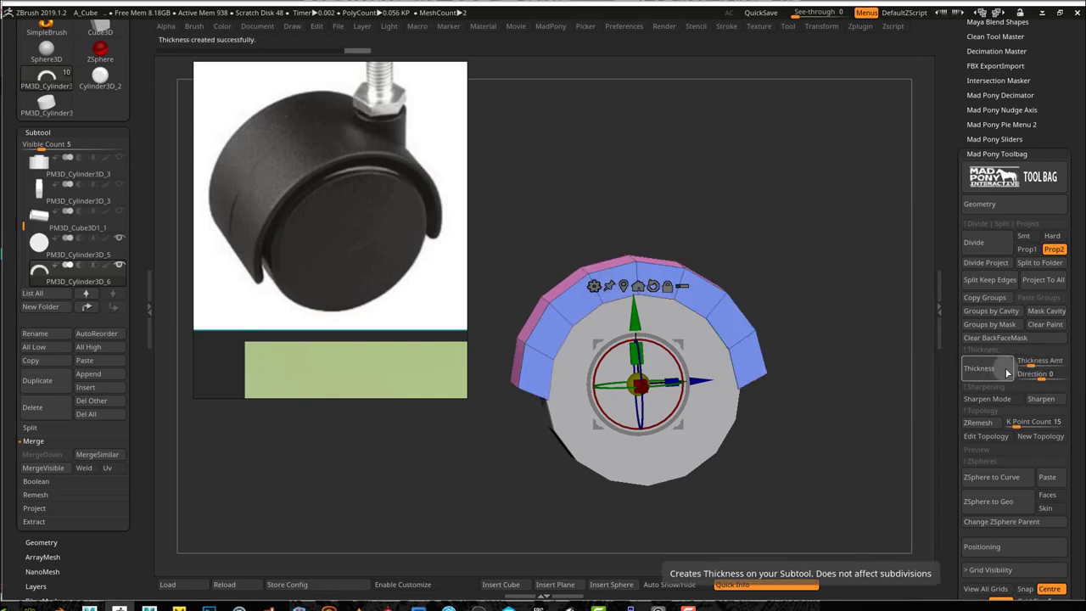
Undo the thickness, try it again with Direction set to 1, and undo that attempt as well.
left_click_drag(1039, 379, 1060, 379)
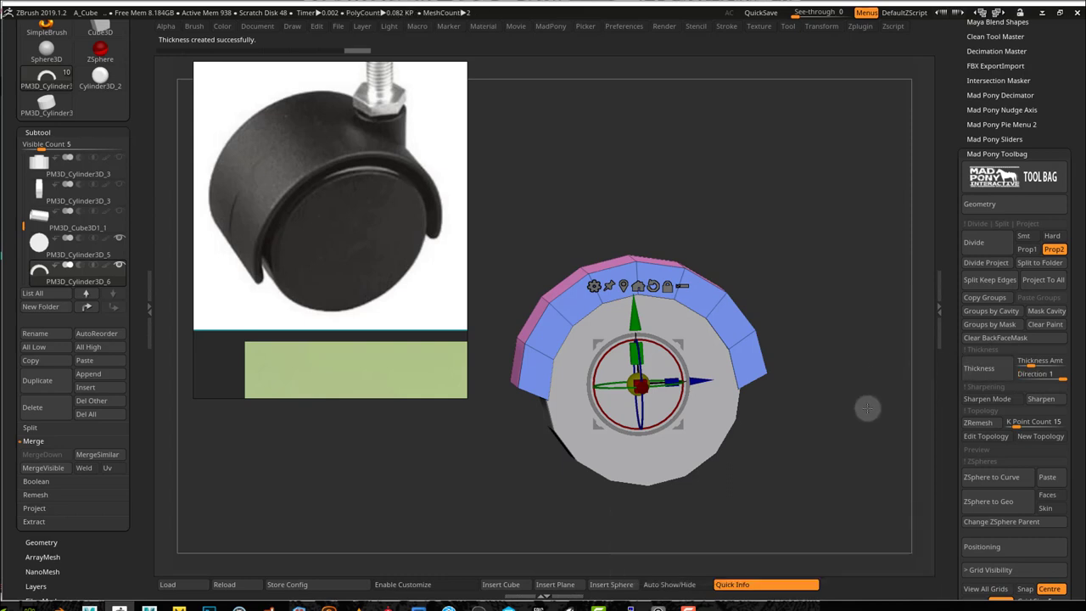
key("ctrl+z")
left_click(997, 368)
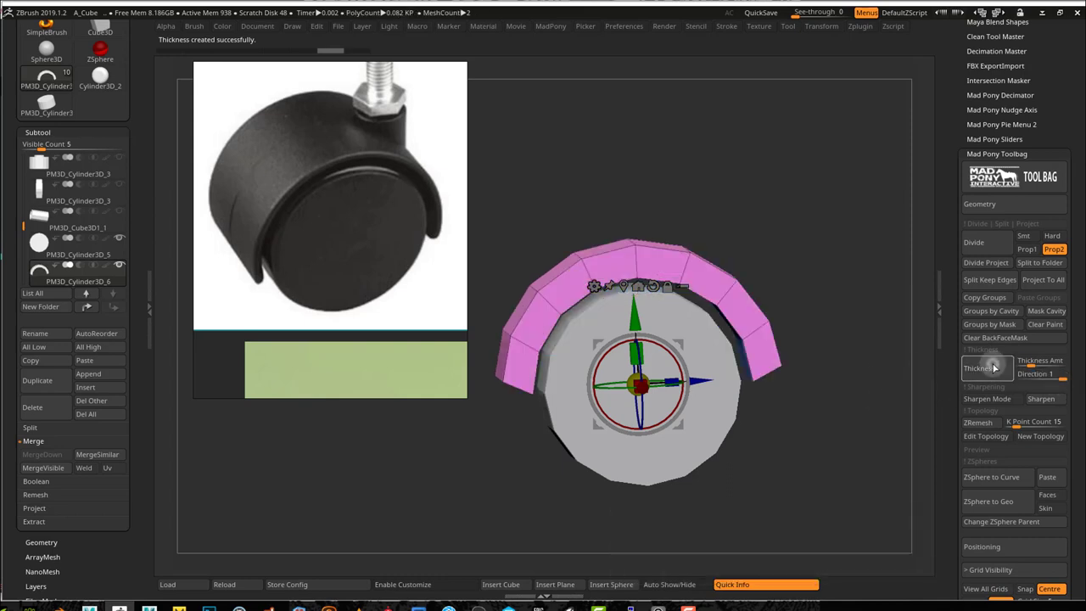
key("ctrl+z")
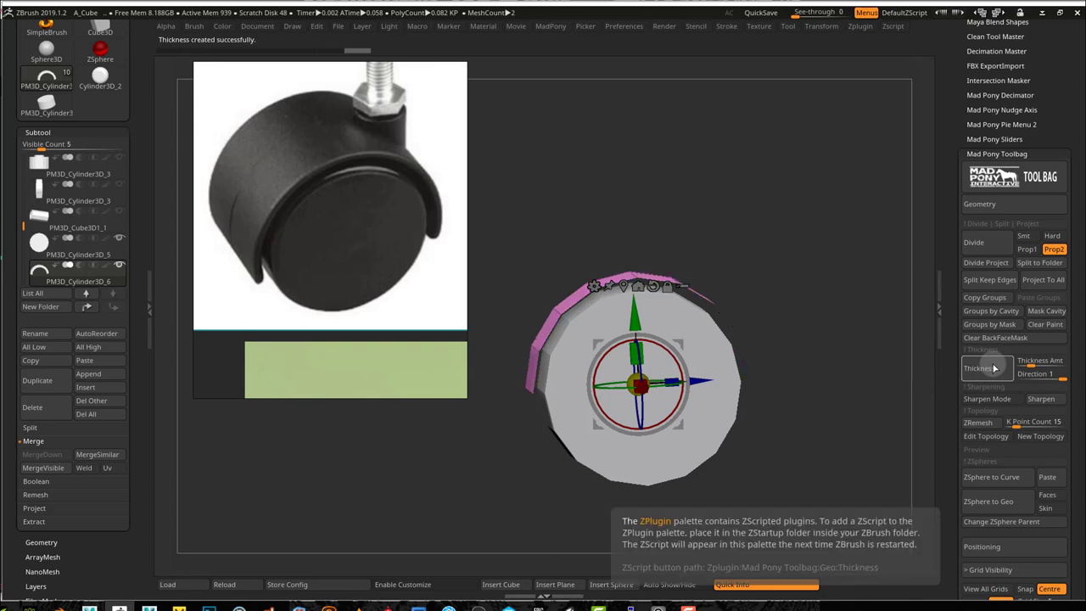
Thicken the half-rim fender with a thickness amount of 0.11428 and inspect it around the wheel.
left_click_drag(1030, 364, 1027, 365)
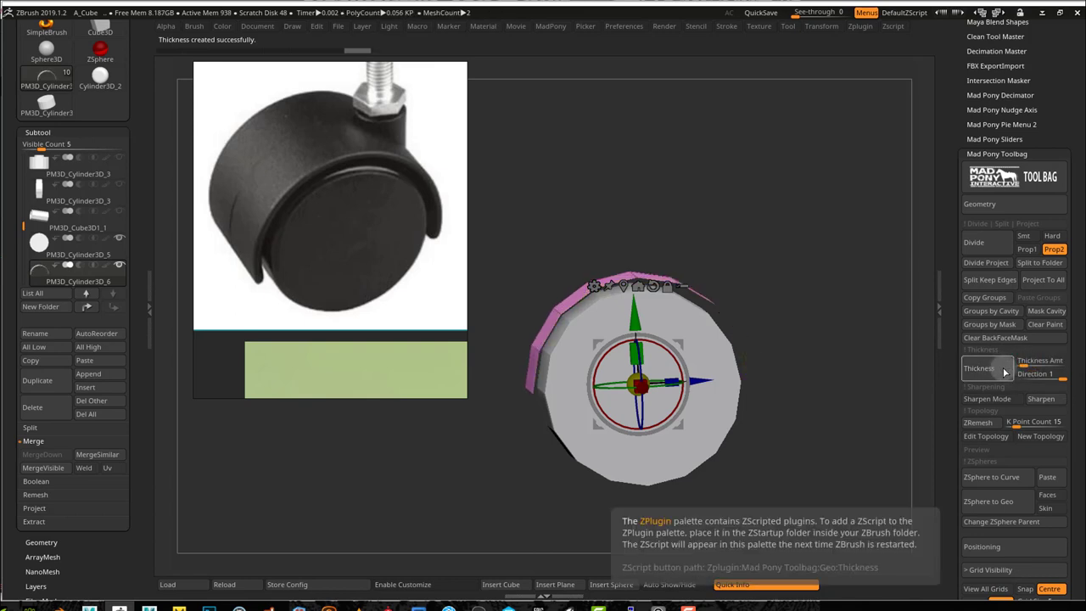
left_click(1024, 363)
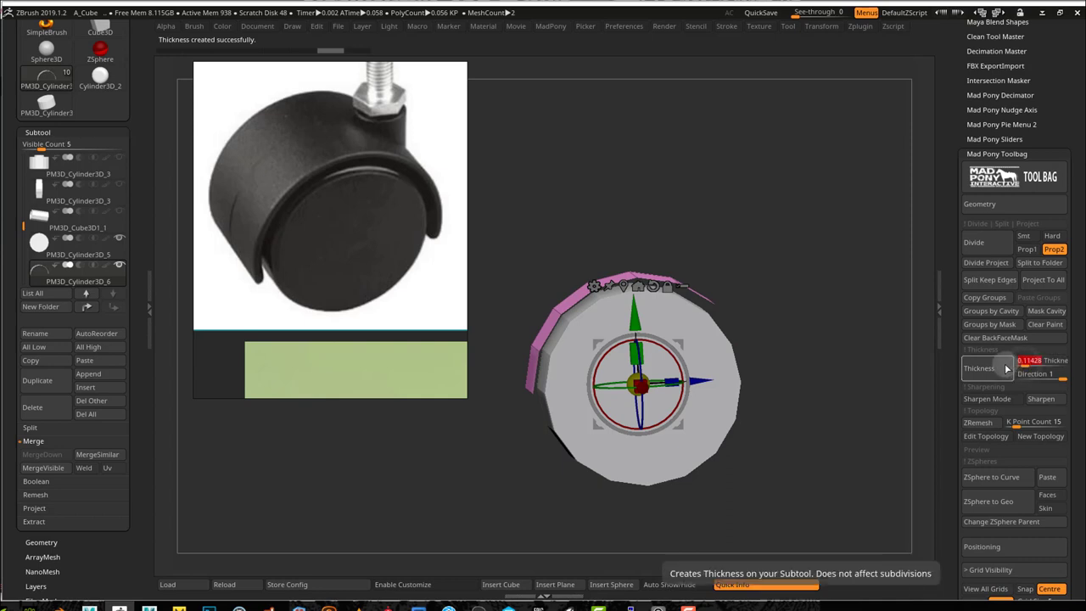
left_click(978, 366)
mouse_move(838, 368)
left_mouse_down()
mouse_move(766, 368)
mouse_move(820, 368)
left_mouse_up()
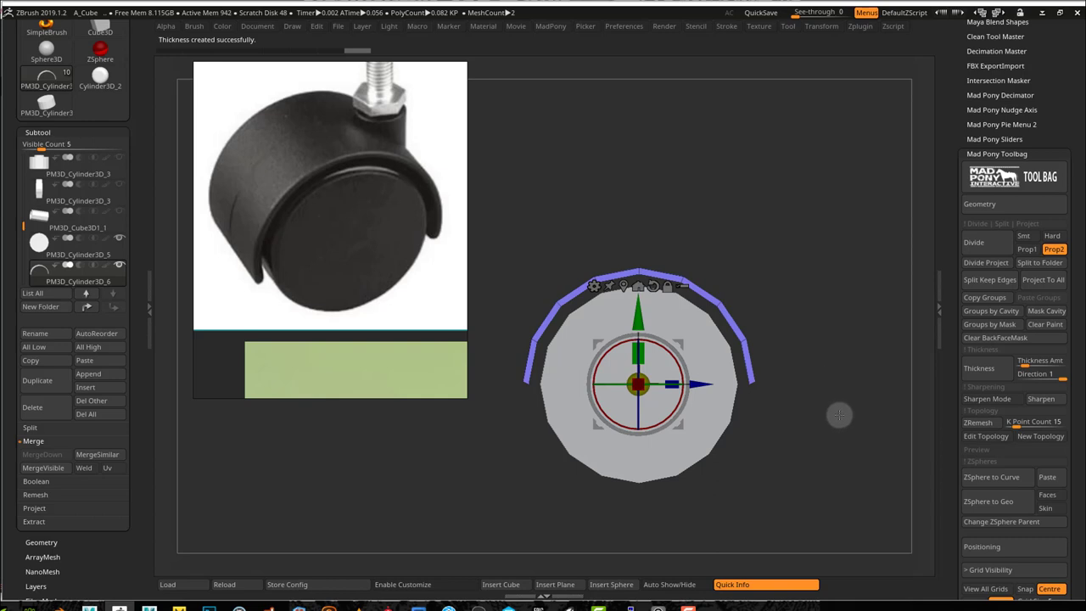
left_click_drag(838, 415, 846, 427)
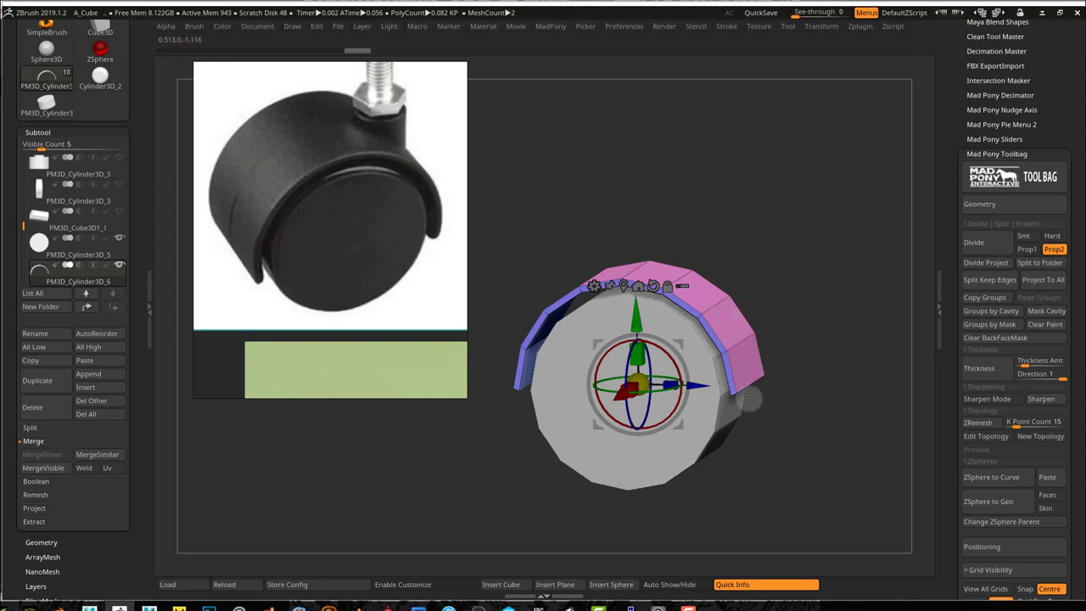
mouse_move(750, 400)
left_mouse_down()
mouse_move(725, 401)
mouse_move(755, 404)
left_mouse_up()
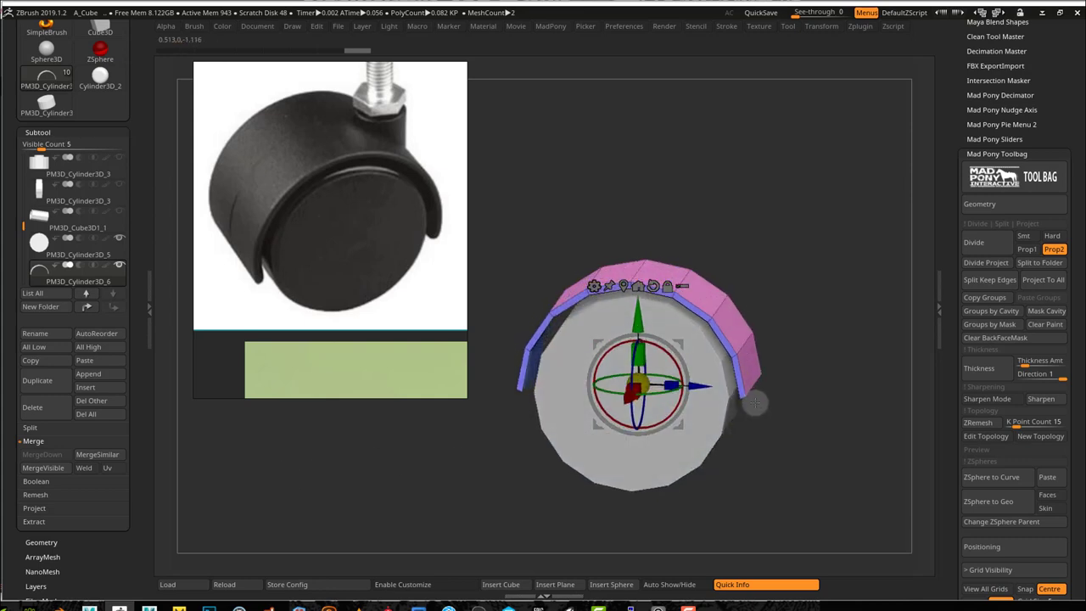
Crease the fender's polygroup borders and bevel the creased edges with a bevel width of 0.01812.
left_click(56, 542)
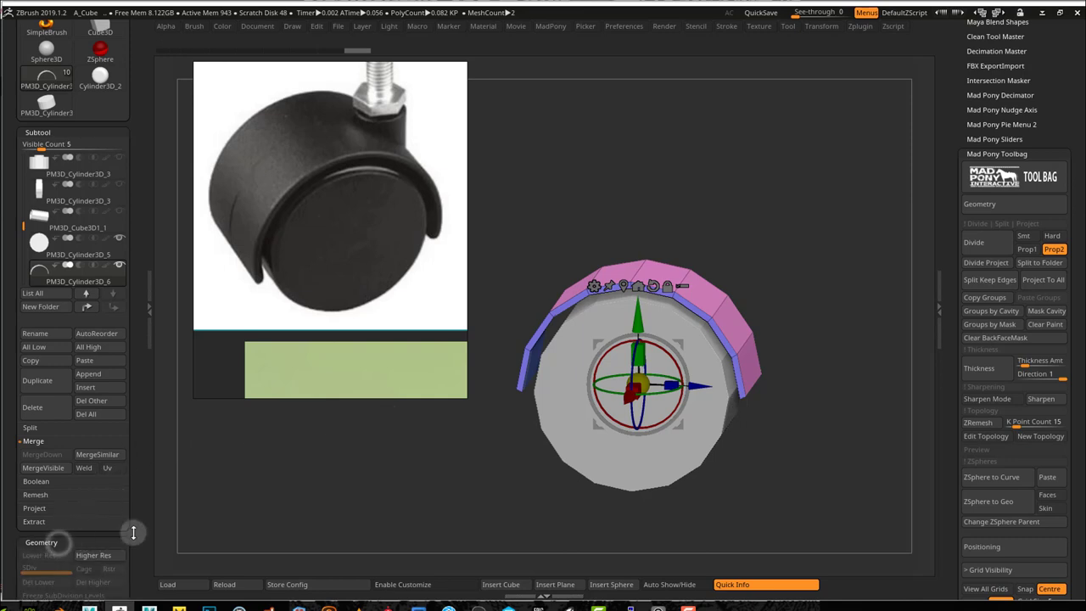
left_click_drag(134, 532, 137, 410)
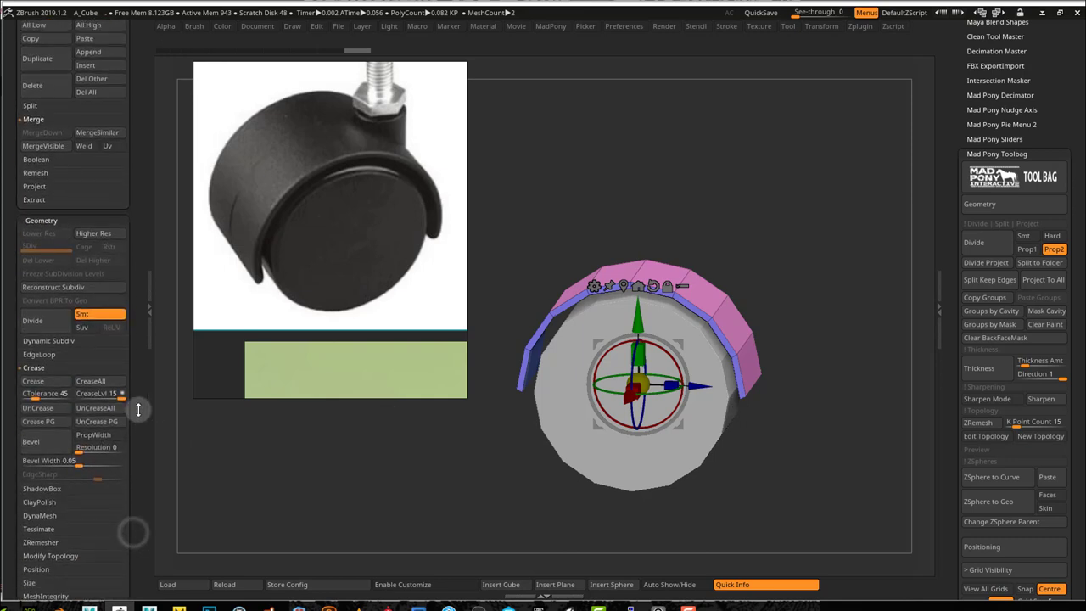
left_click(45, 421)
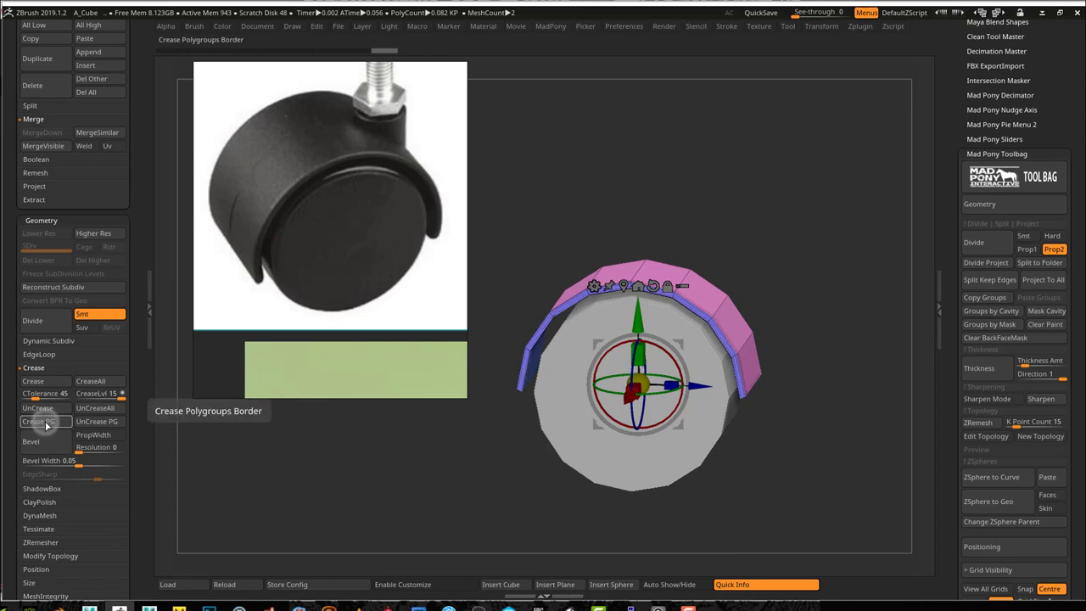
left_click(76, 464)
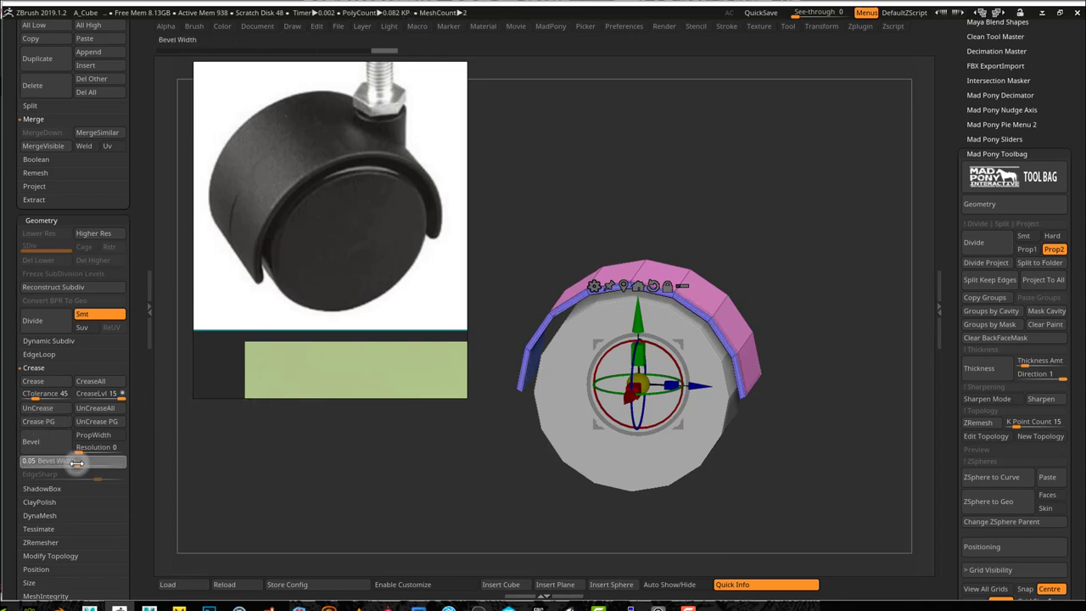
left_click_drag(76, 464, 66, 462)
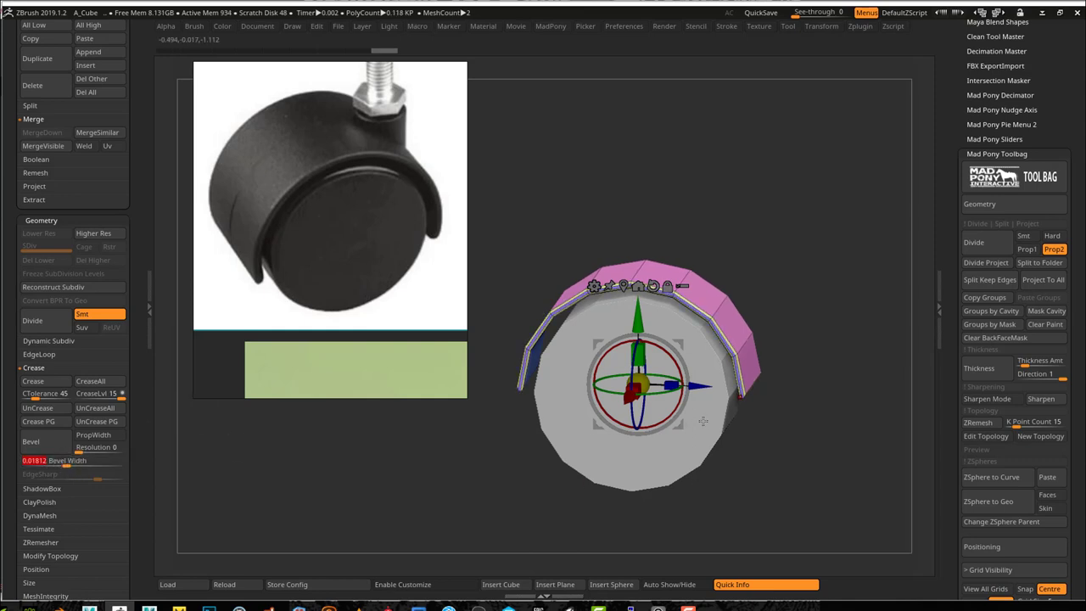
right_click_drag(792, 297, 896, 342, "ctrl")
right_click_drag(761, 274, 708, 254)
left_click_drag(708, 253, 790, 191)
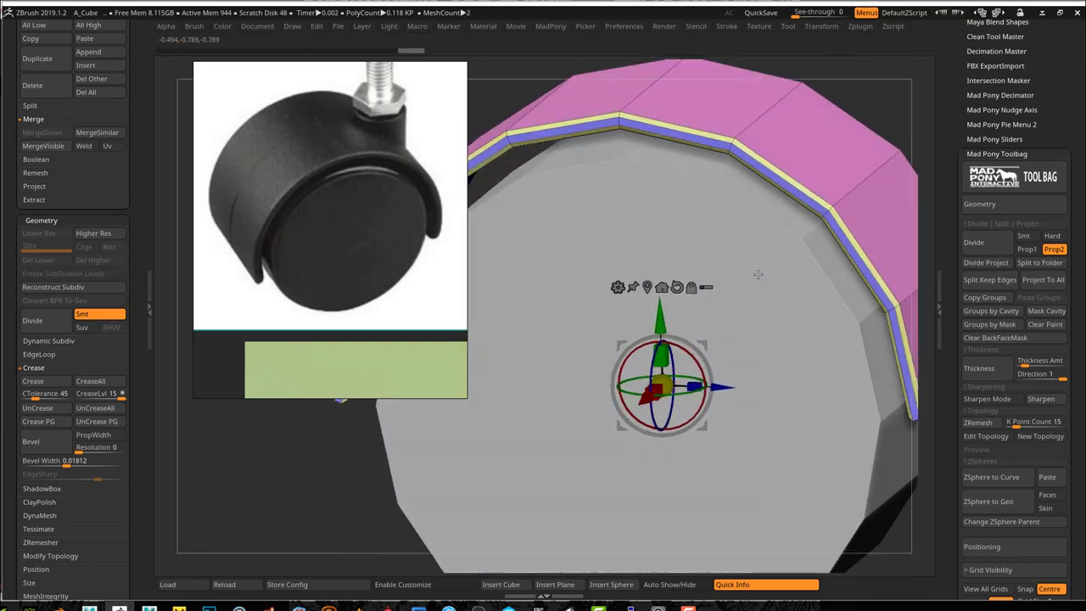
Quick-save the project and unwrap the fender's UVs with UV Master.
left_click(761, 12)
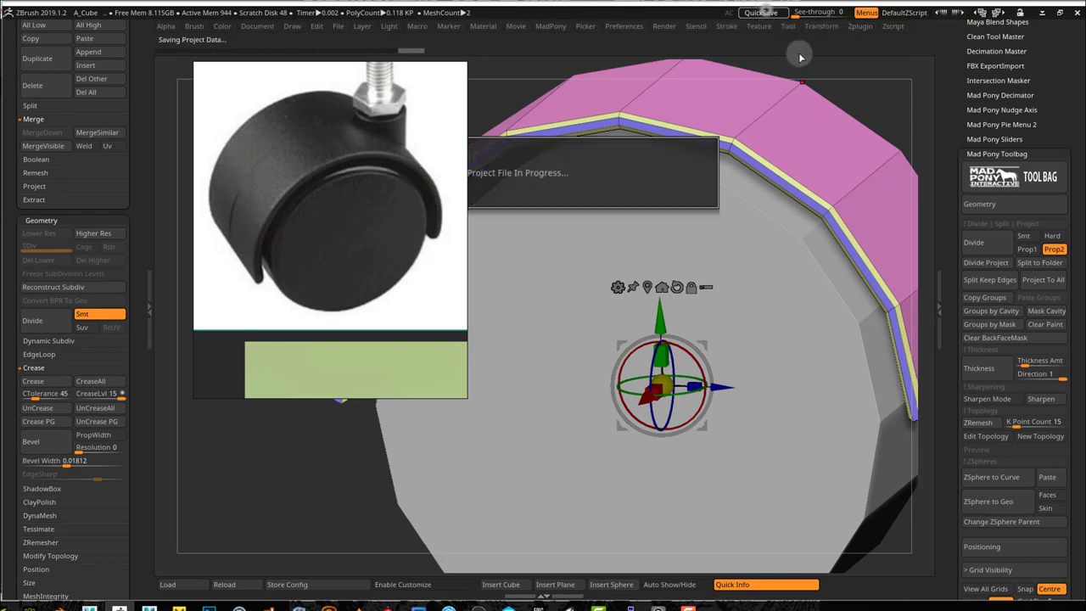
left_click(998, 155)
left_click(987, 271)
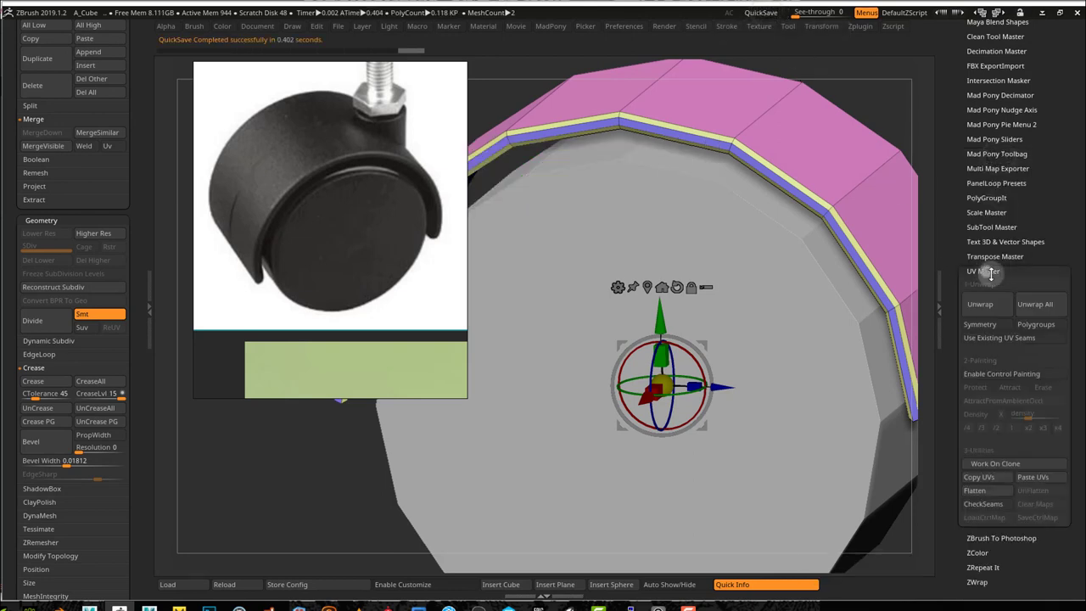
left_click(978, 306)
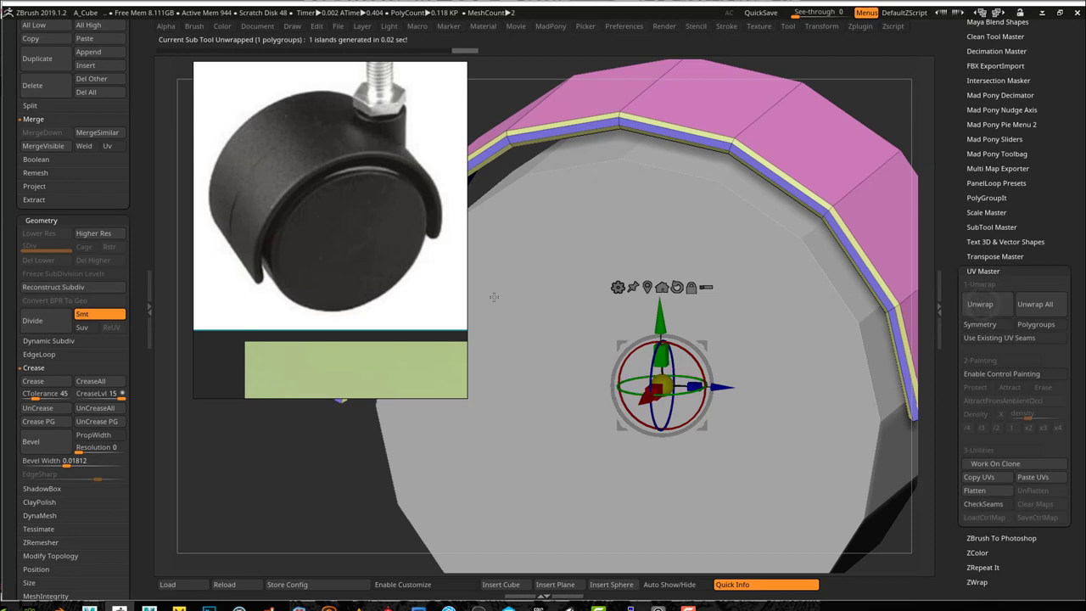
Select the wheel cylinder and assign its caps and rim separate polygroups using Groups By Normals.
left_click(544, 304, "alt")
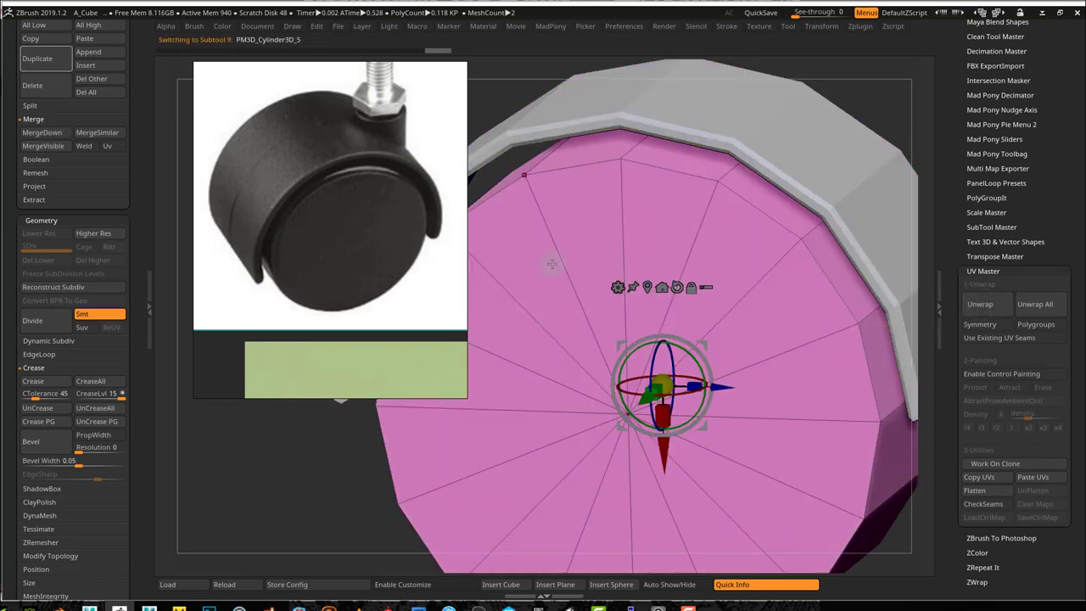
scroll(134, 434, "down", 6)
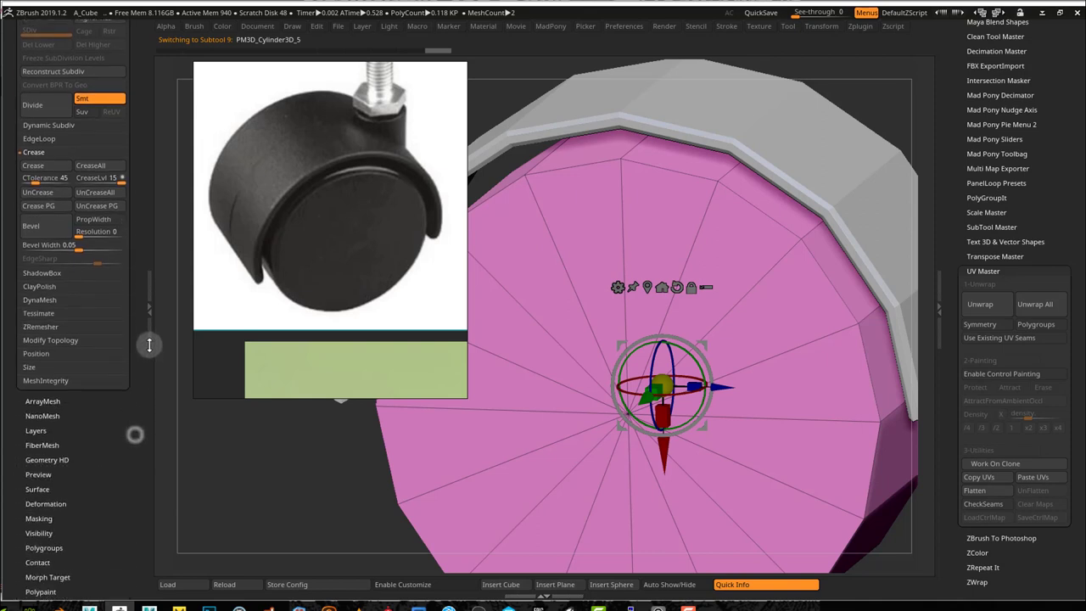
left_click(64, 520)
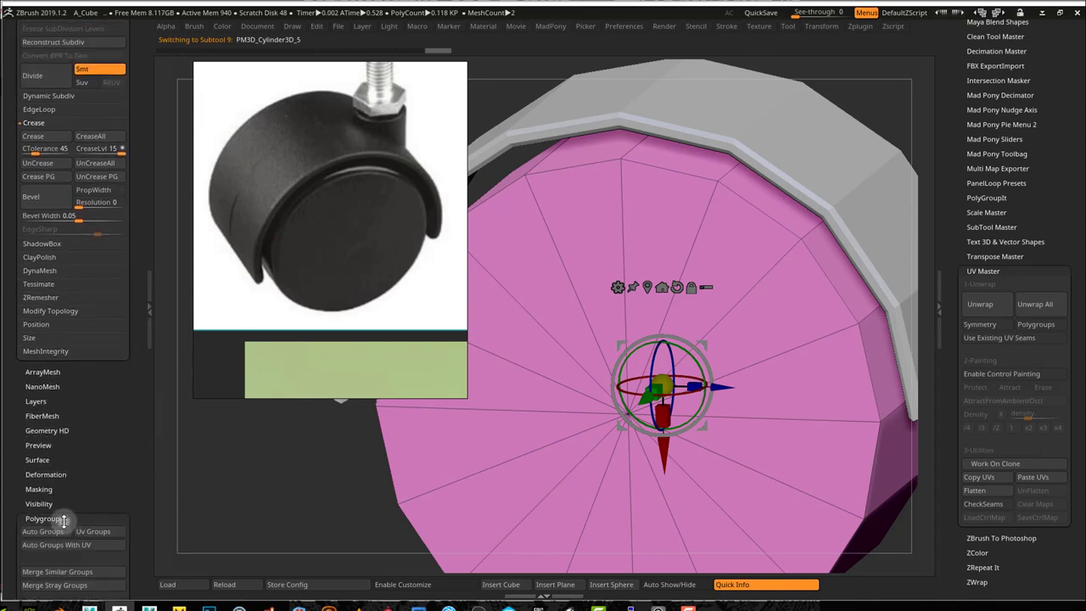
scroll(60, 514, "down", 3)
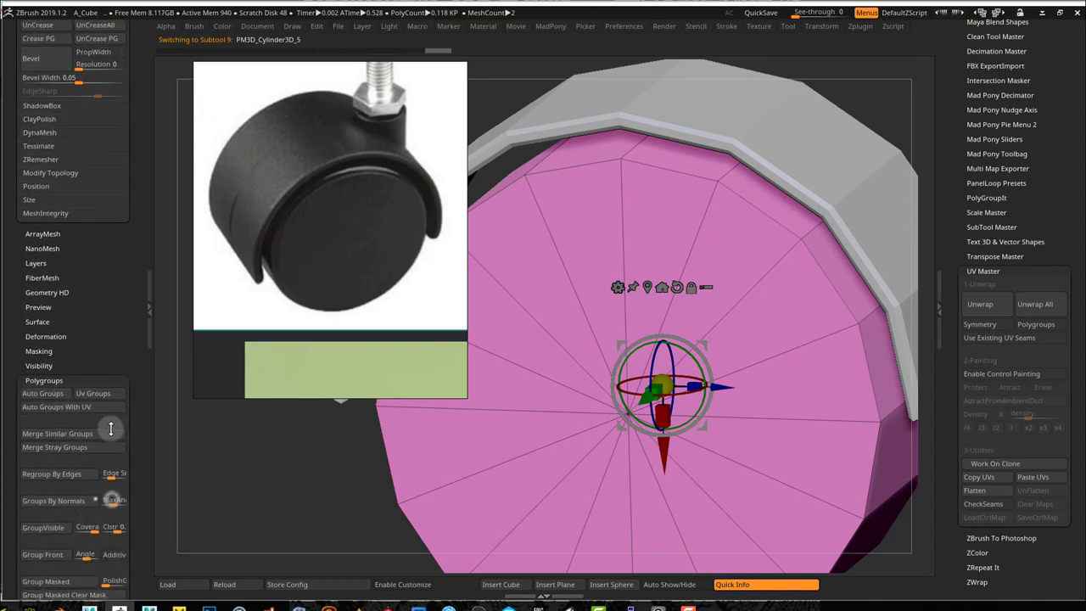
left_click(64, 503)
Crease the wheel cylinder's polygroup borders and bevel the creased edges with a bevel width of 0.04086.
scroll(118, 333, "up", 8)
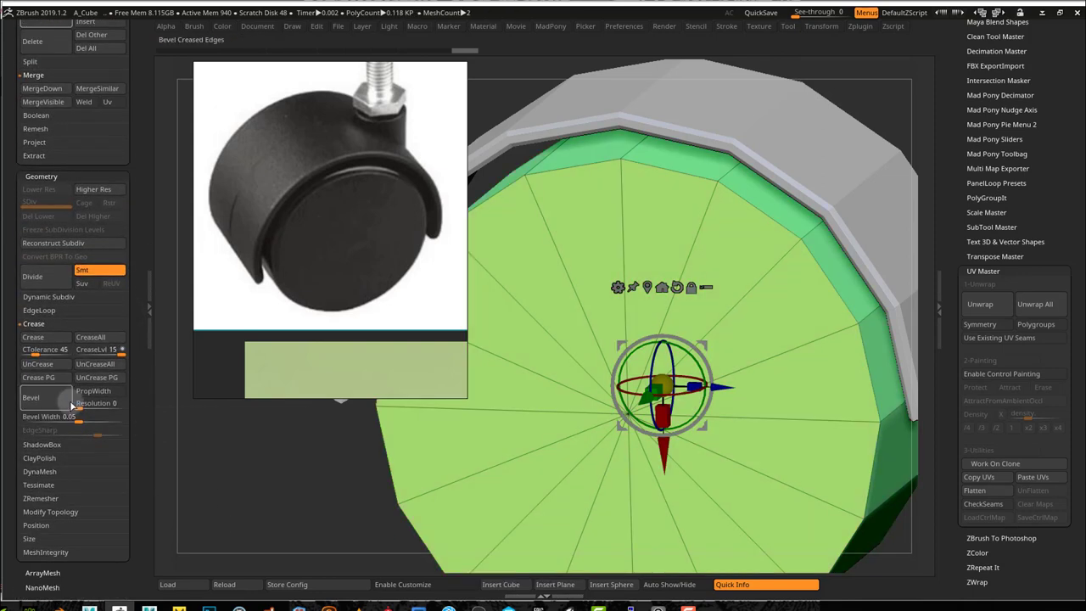
left_click(68, 381)
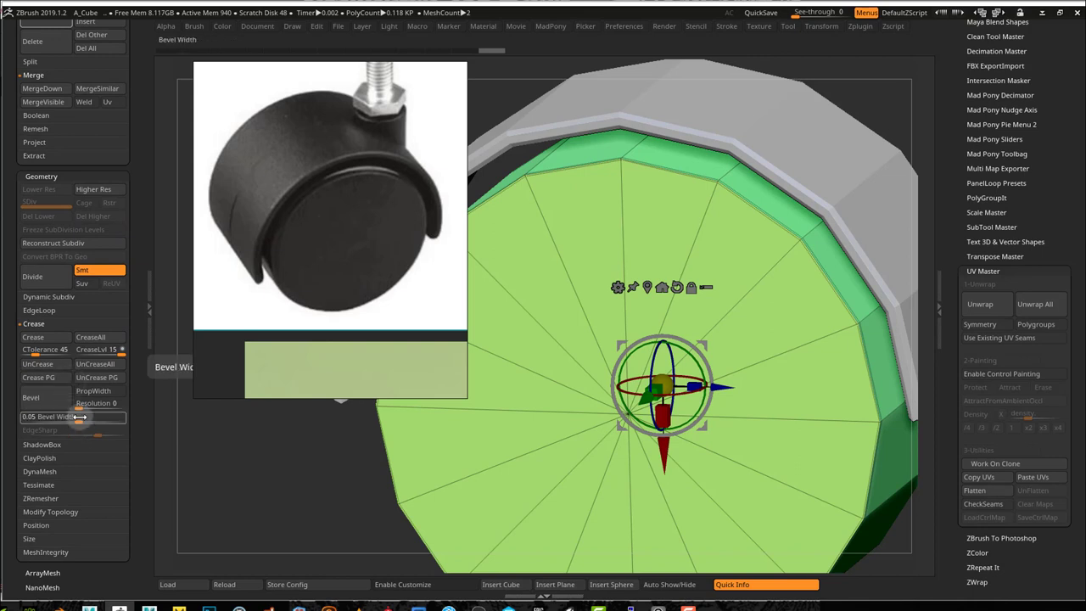
left_click(80, 416)
left_click_drag(81, 416, 77, 417)
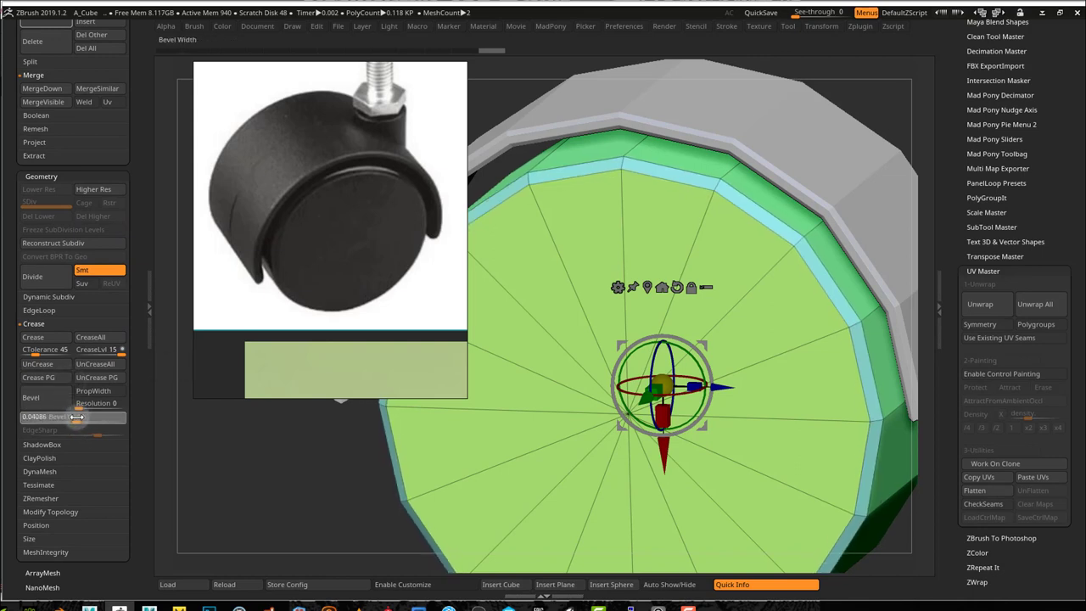
Enlarge the wheel cylinder slightly to narrow its gap to the fender, and unwrap its UVs with UV Master.
mouse_move(339, 492)
left_mouse_down()
mouse_move(420, 494)
mouse_move(347, 495)
left_mouse_up()
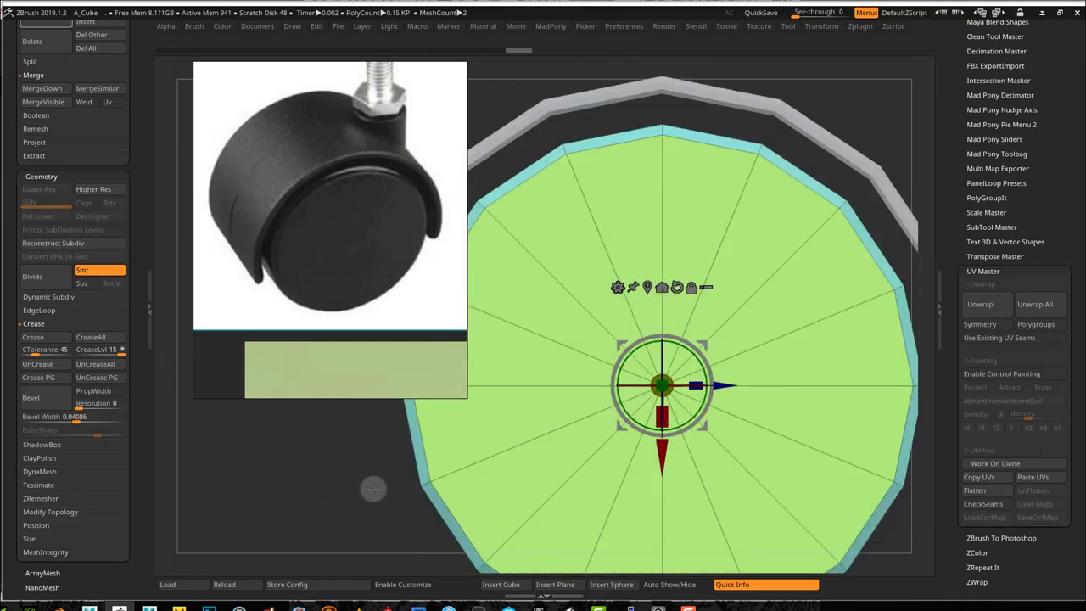
right_click_drag(374, 489, 311, 454, "ctrl")
left_click_drag(399, 468, 371, 501, "alt")
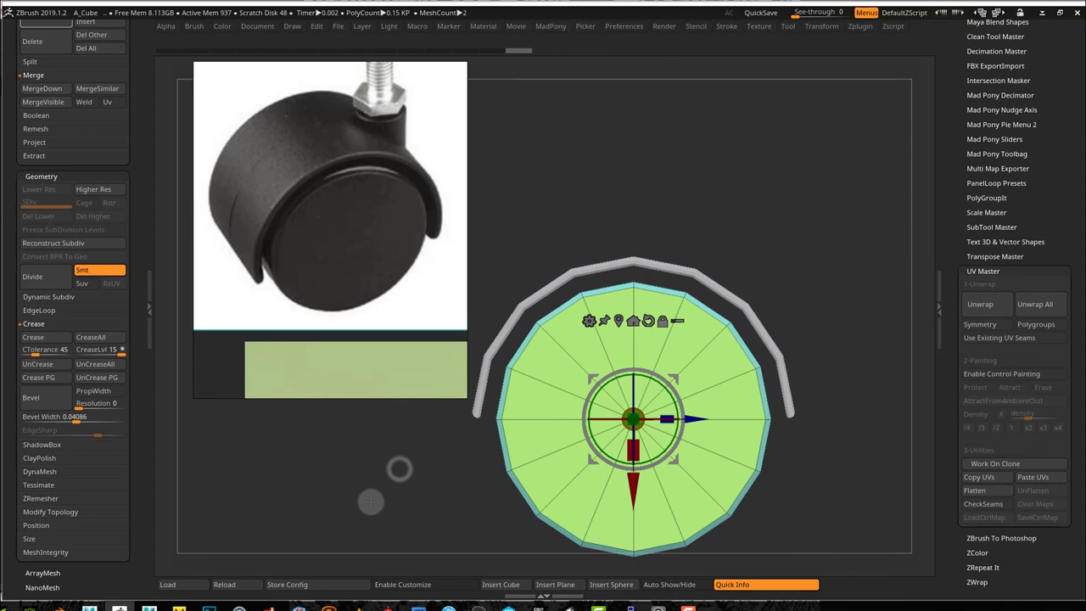
mouse_move(427, 477)
left_mouse_down()
mouse_move(418, 501)
mouse_move(431, 475)
mouse_move(417, 478)
mouse_move(427, 478)
left_mouse_up()
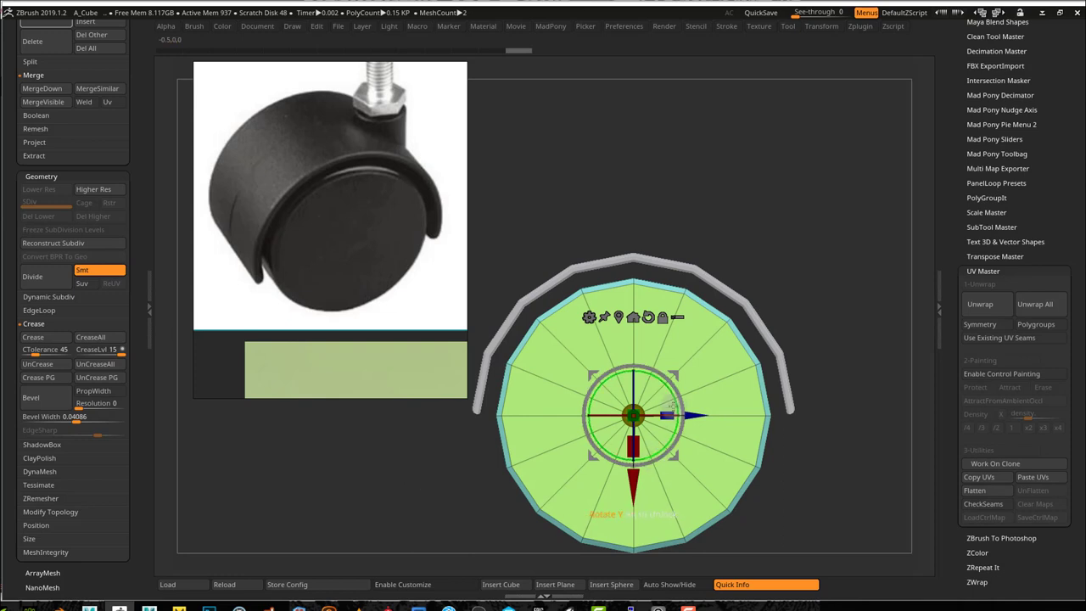
left_click_drag(645, 408, 656, 407)
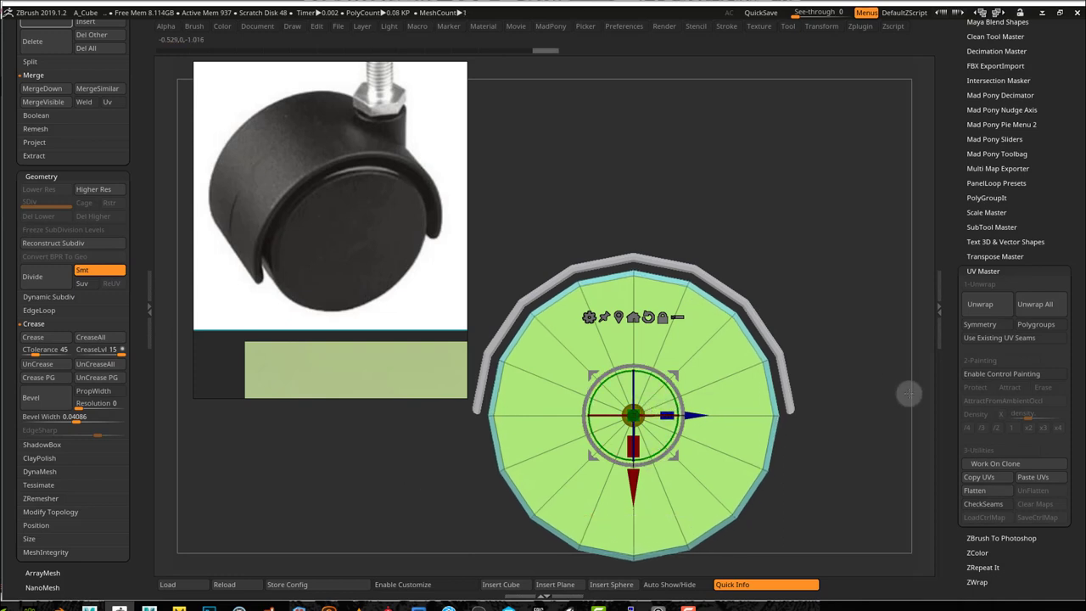
left_click_drag(906, 394, 883, 422)
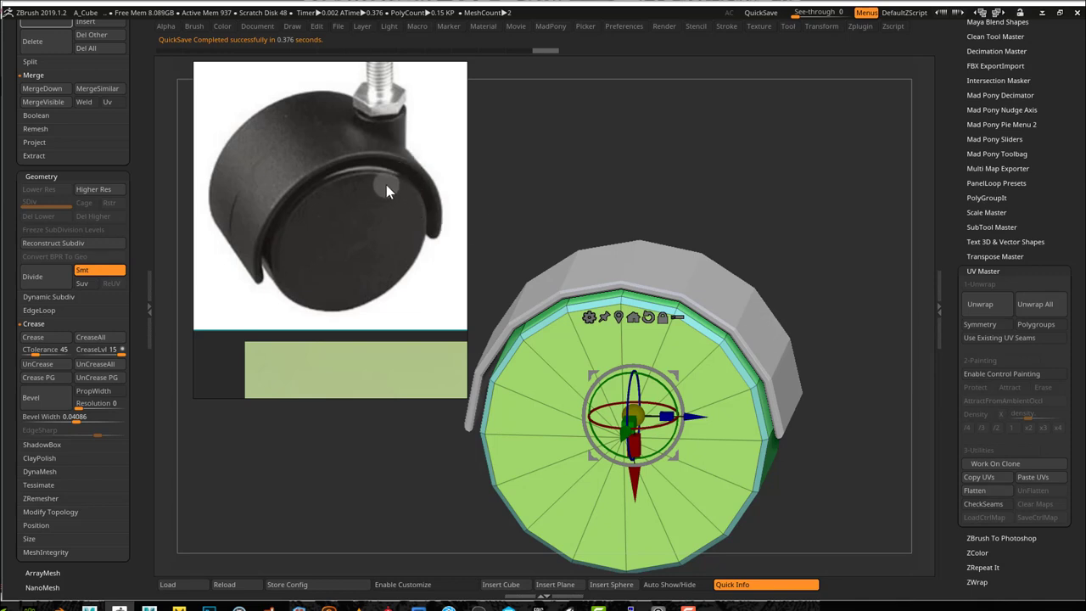
left_click(981, 305)
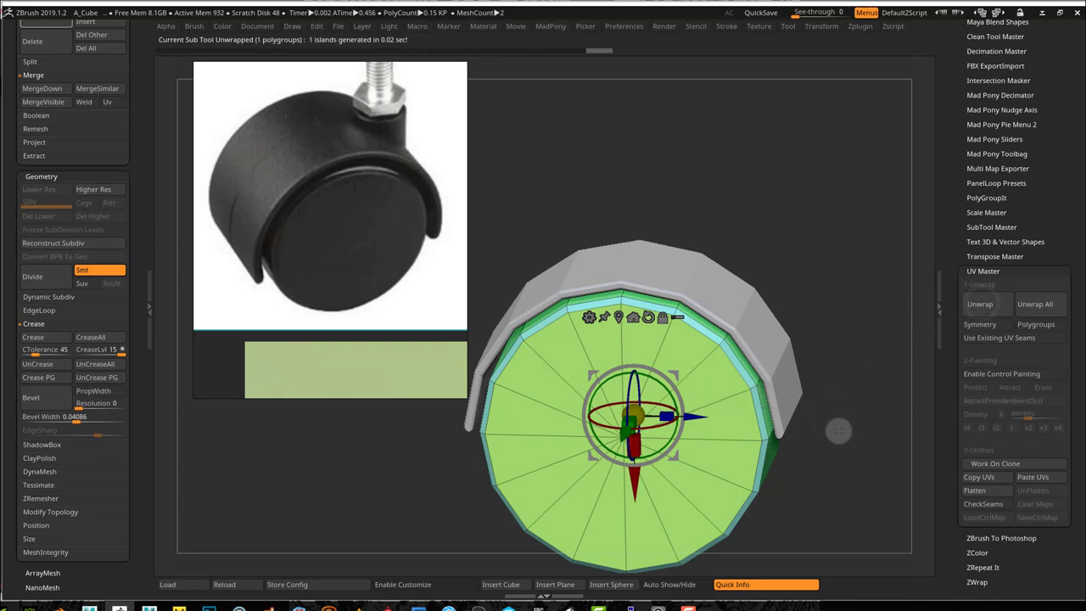
Duplicate the wheel cylinder sideways with the gizmo and split the masked original from the copy.
left_click_drag(849, 462, 848, 441)
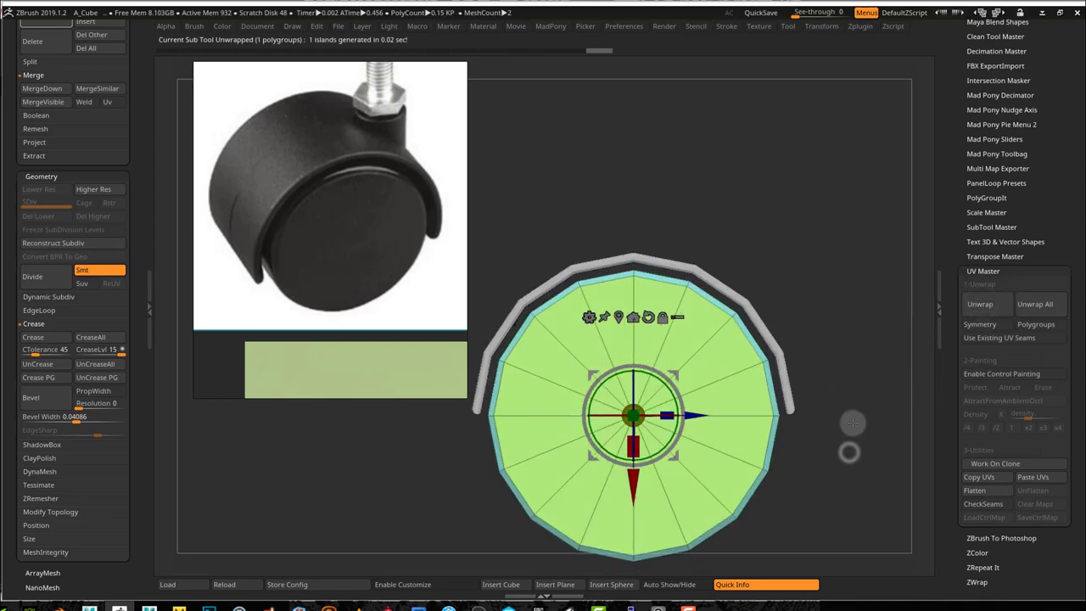
left_click_drag(700, 409, 777, 408)
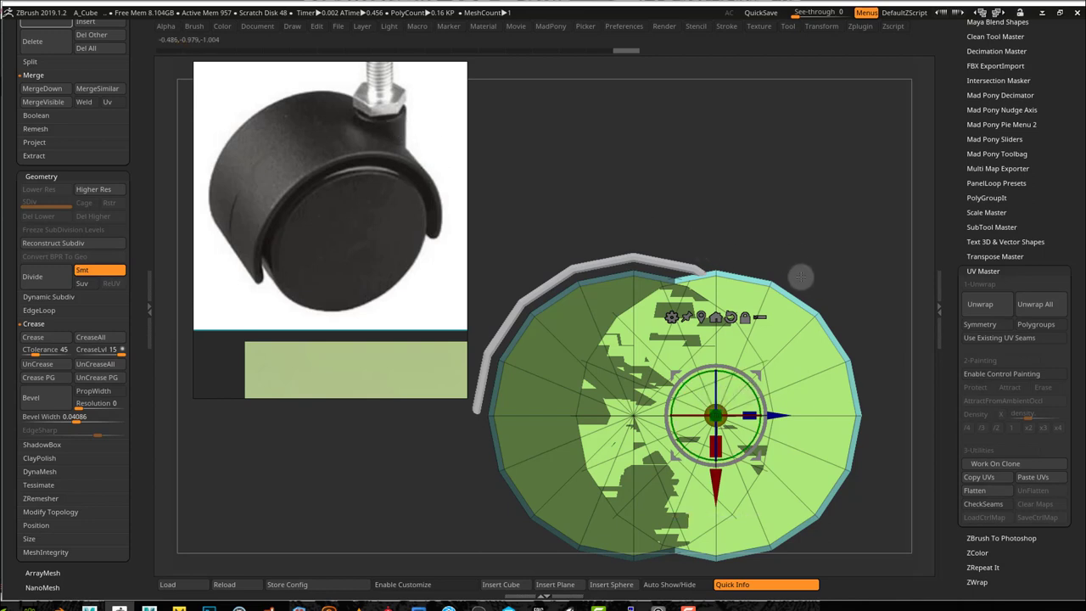
key("2")
left_click(802, 208)
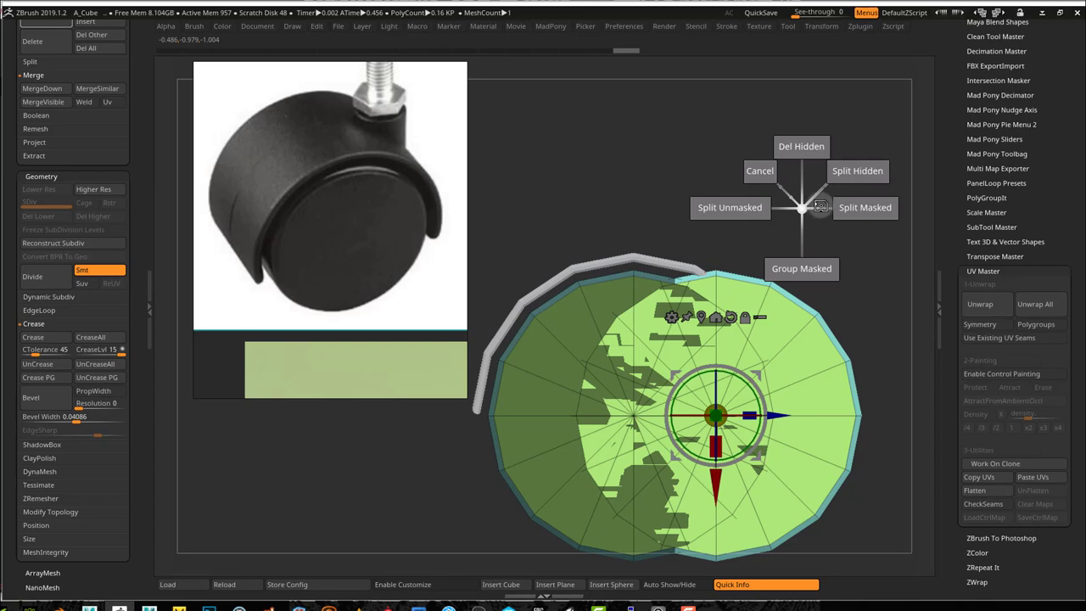
left_click(819, 207)
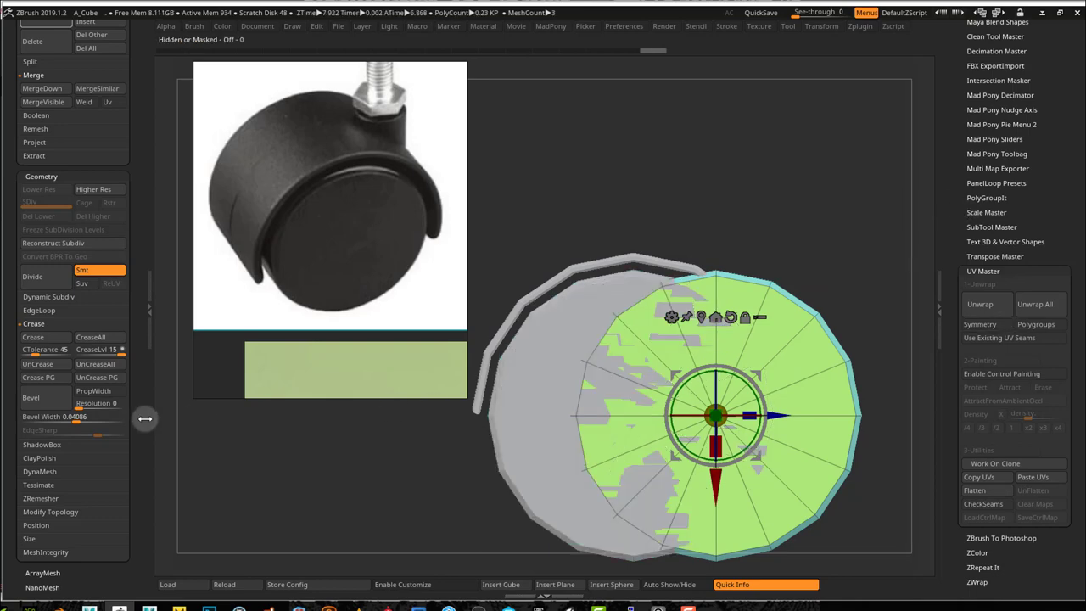
left_click_drag(138, 406, 137, 448)
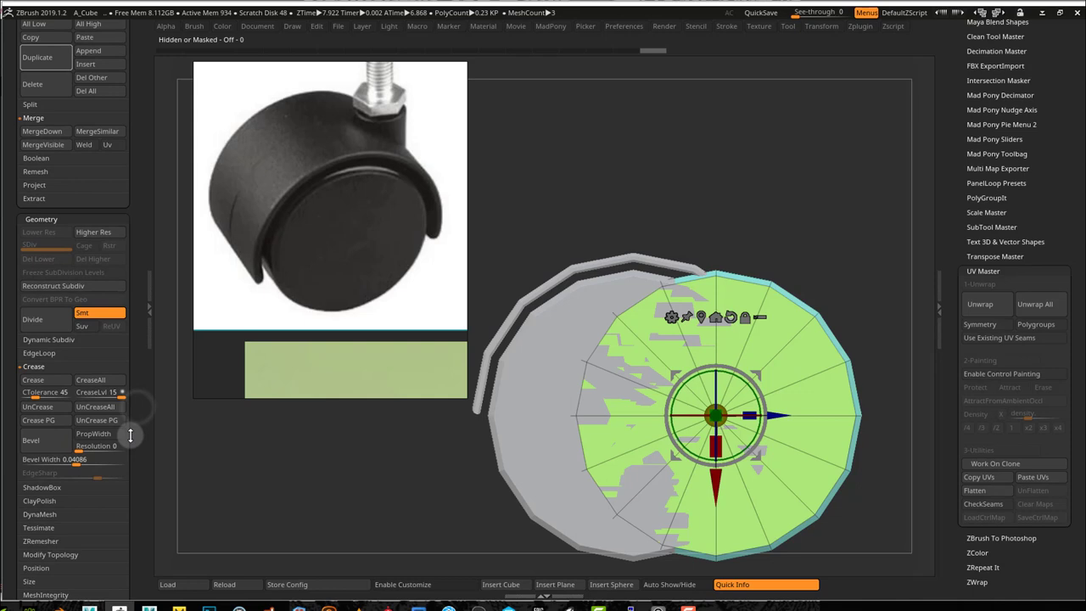
left_click(32, 104)
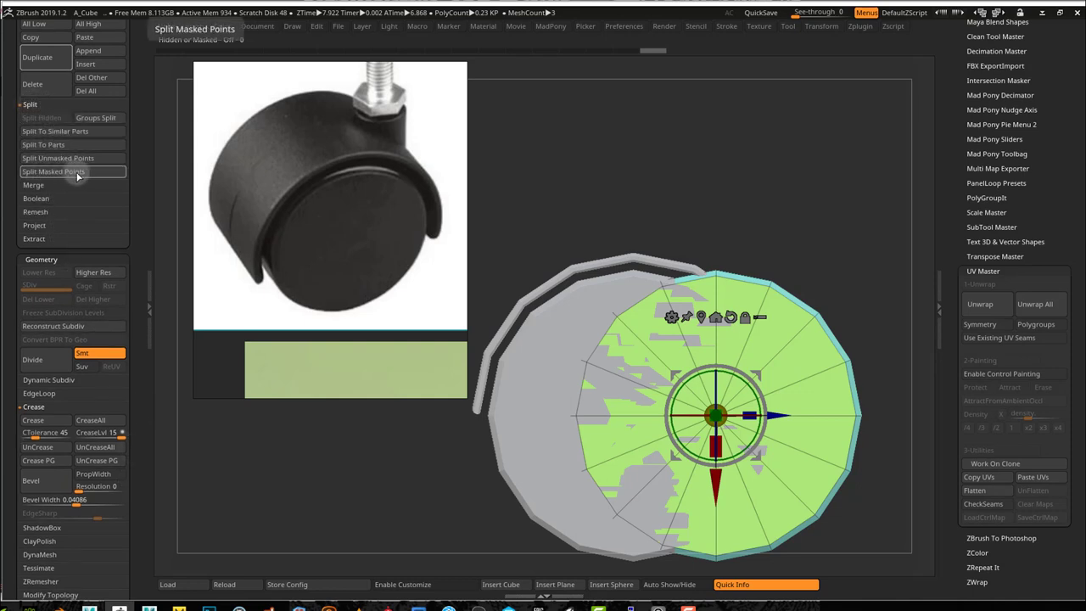
Rotate the copied cylinder so that its round caps face up and down.
left_click_drag(779, 175, 768, 199)
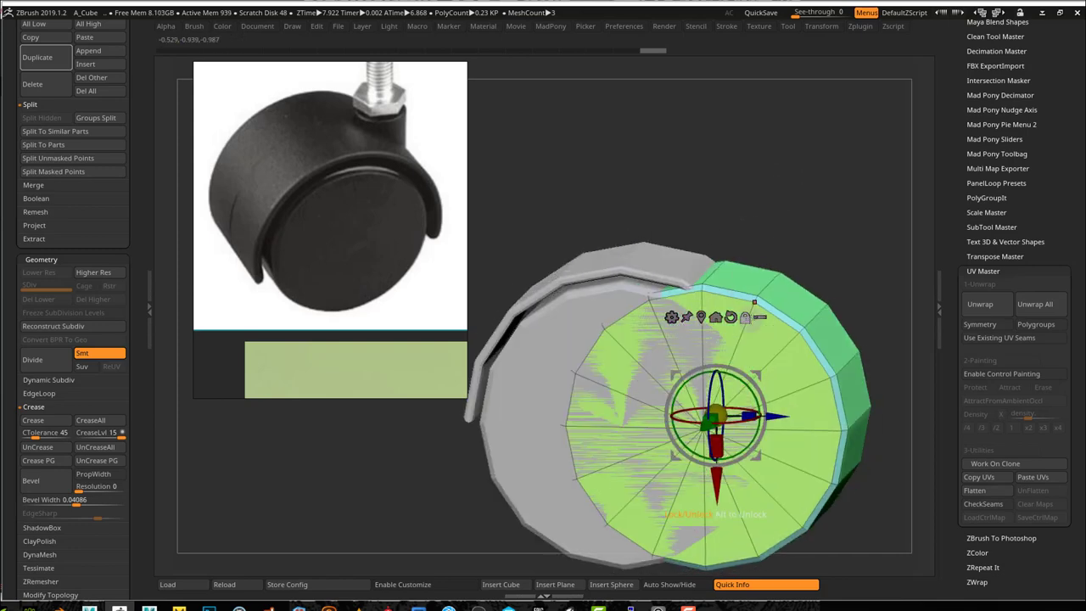
left_click_drag(710, 389, 728, 308)
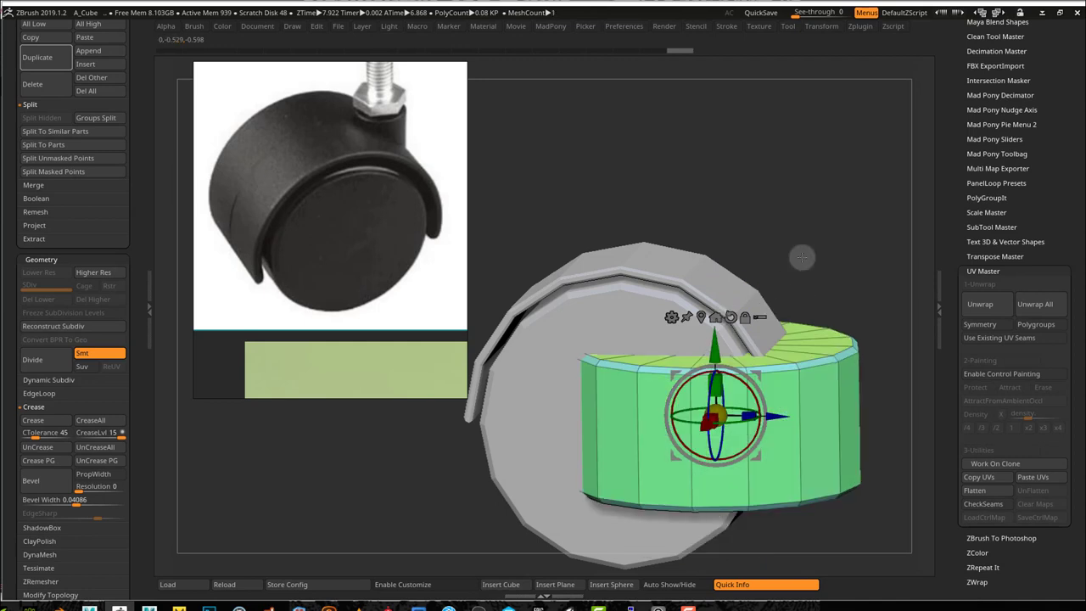
mouse_move(832, 230)
left_mouse_down()
mouse_move(841, 207)
mouse_move(833, 227)
left_mouse_up()
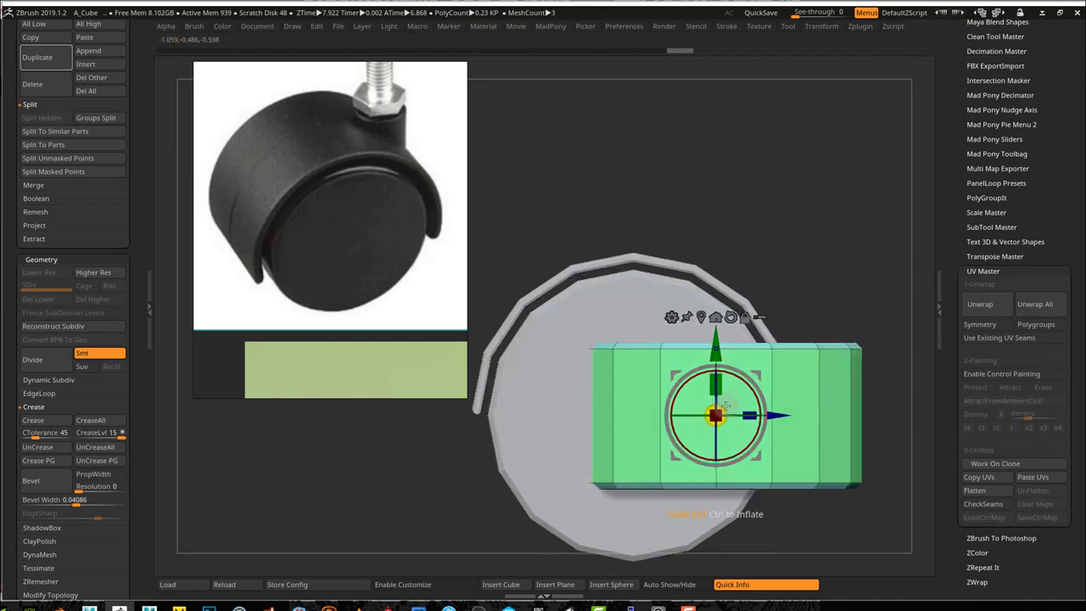
Scale the copied cylinder down to a small disc and move it up beside the top of the fender.
left_click_drag(716, 415, 593, 415)
left_click_drag(715, 349, 715, 193)
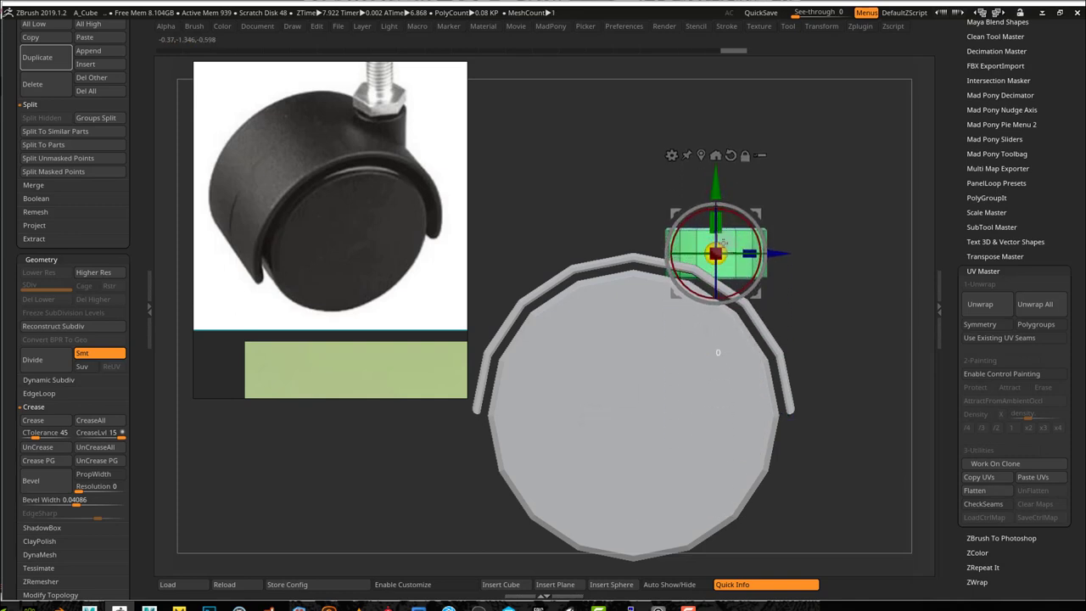
left_click_drag(723, 243, 718, 241)
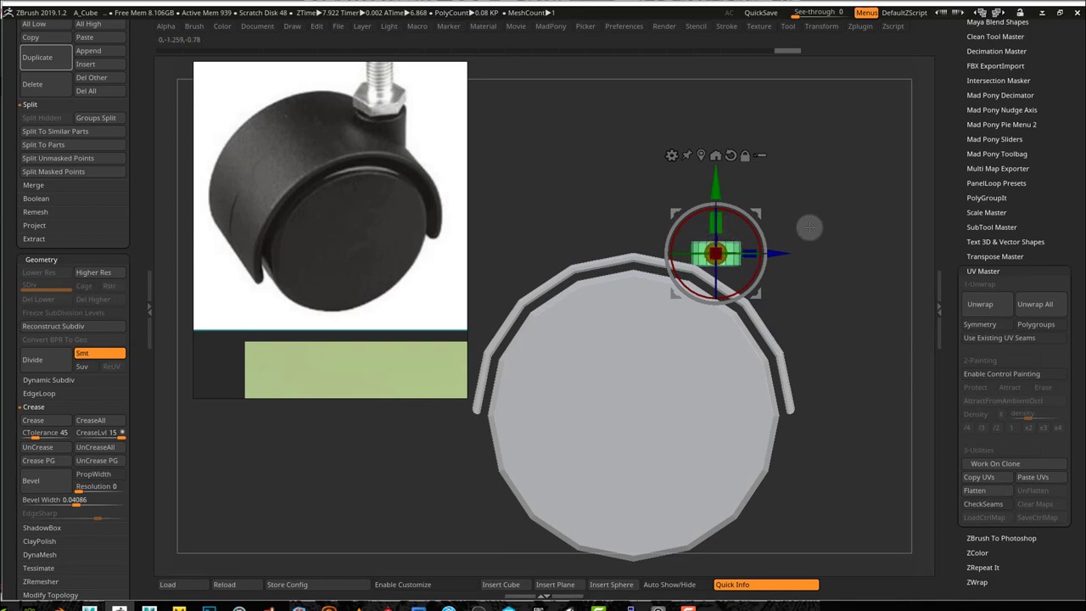
left_click_drag(808, 211, 805, 275, "alt")
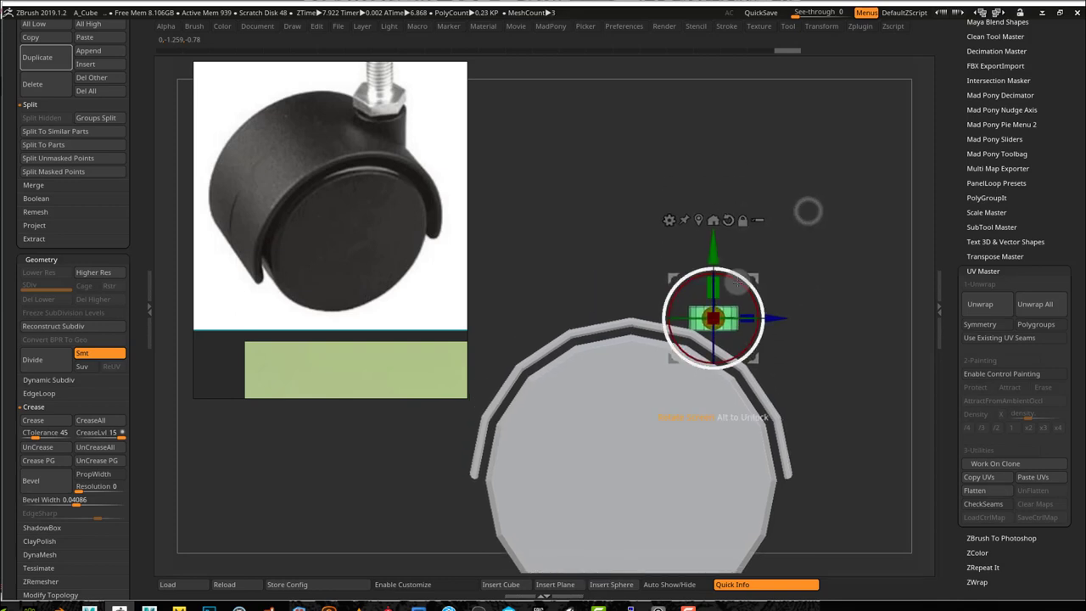
left_click_drag(721, 288, 720, 135)
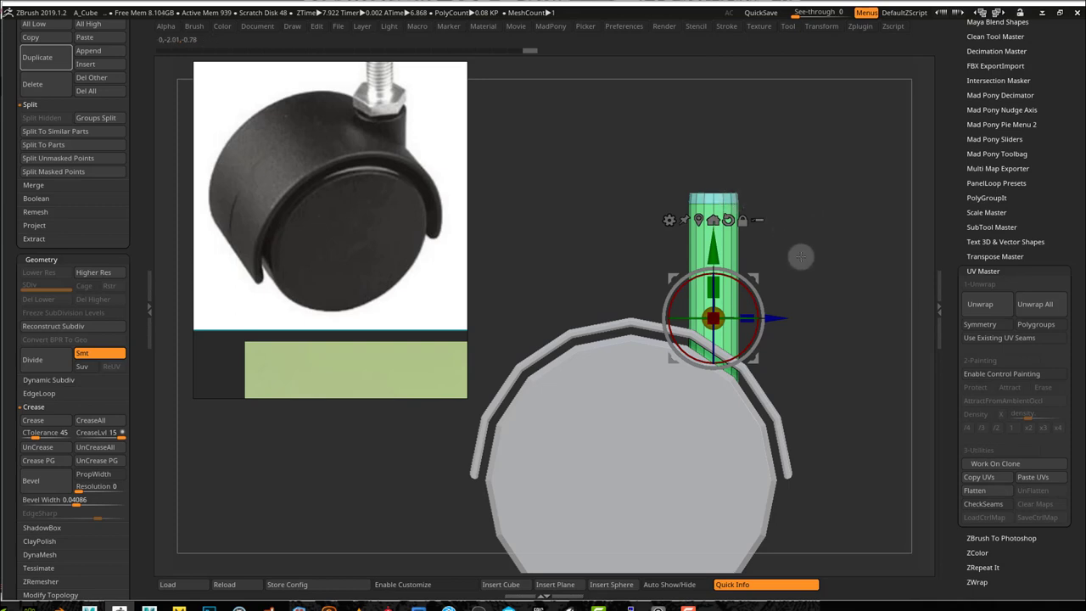
key("ctrl+z")
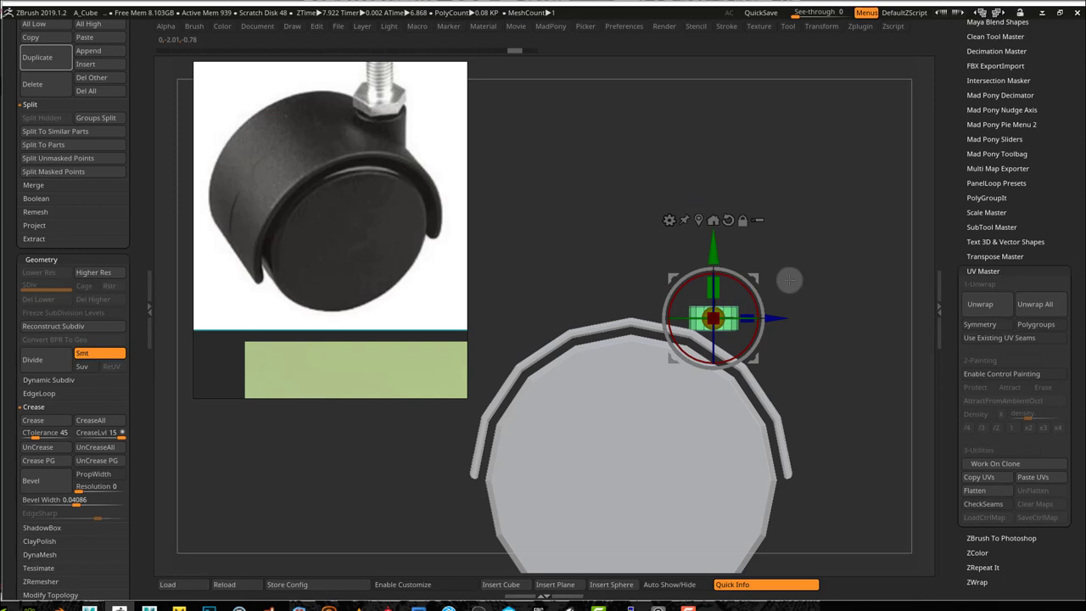
Mask the lower end of the small cylinder and raise its unmasked top to lengthen it into an upright post.
right_click_drag(813, 288, 1080, 338, "ctrl")
right_click_drag(847, 344, 797, 348, "alt")
mouse_move(805, 276)
left_mouse_down("ctrl")
mouse_move(655, 205)
mouse_move(519, 239)
mouse_move(645, 286)
mouse_move(799, 291)
left_mouse_up("ctrl")
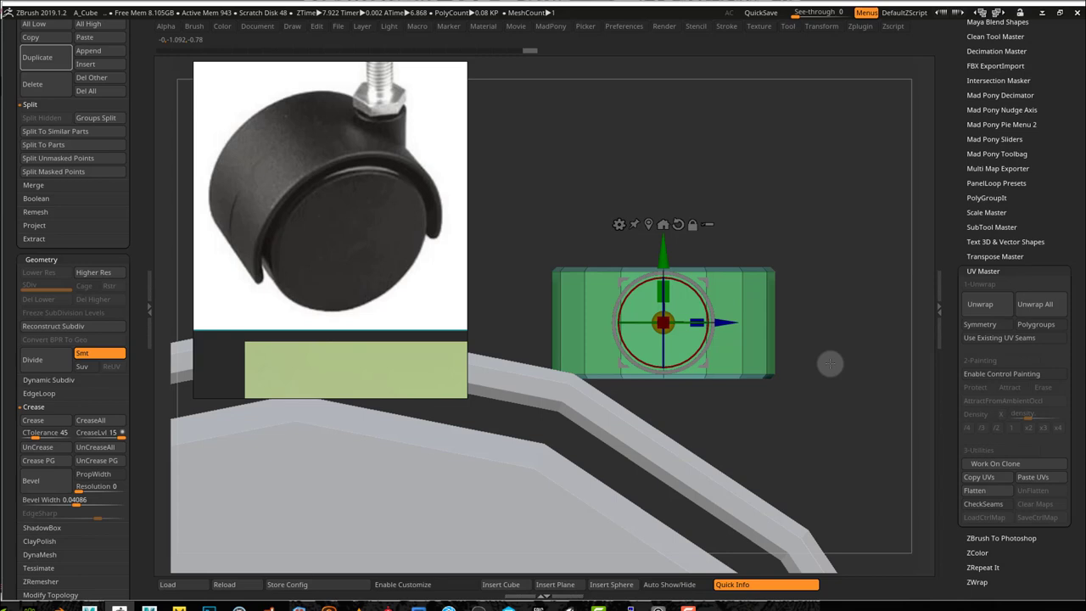
left_click_drag(830, 363, 818, 414, "ctrl")
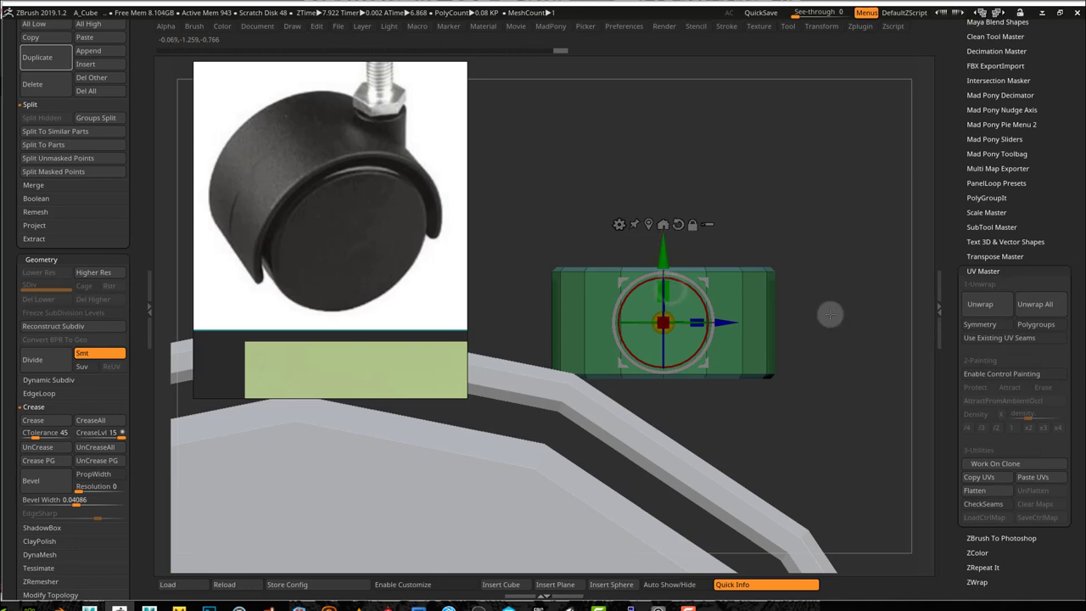
left_click_drag(830, 314, 808, 277, "ctrl")
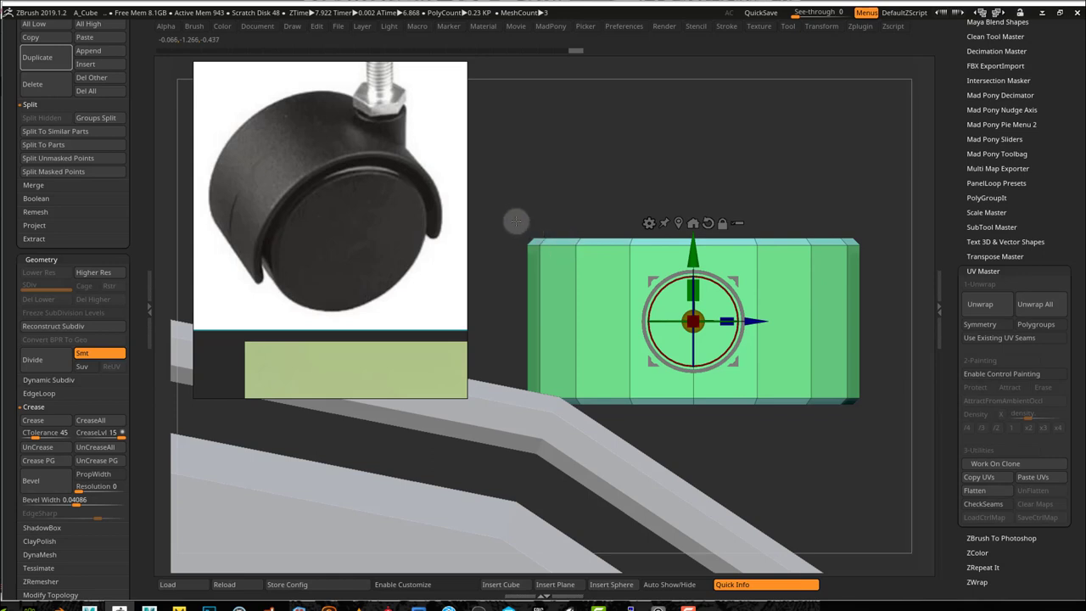
left_click_drag(516, 221, 512, 237, "alt")
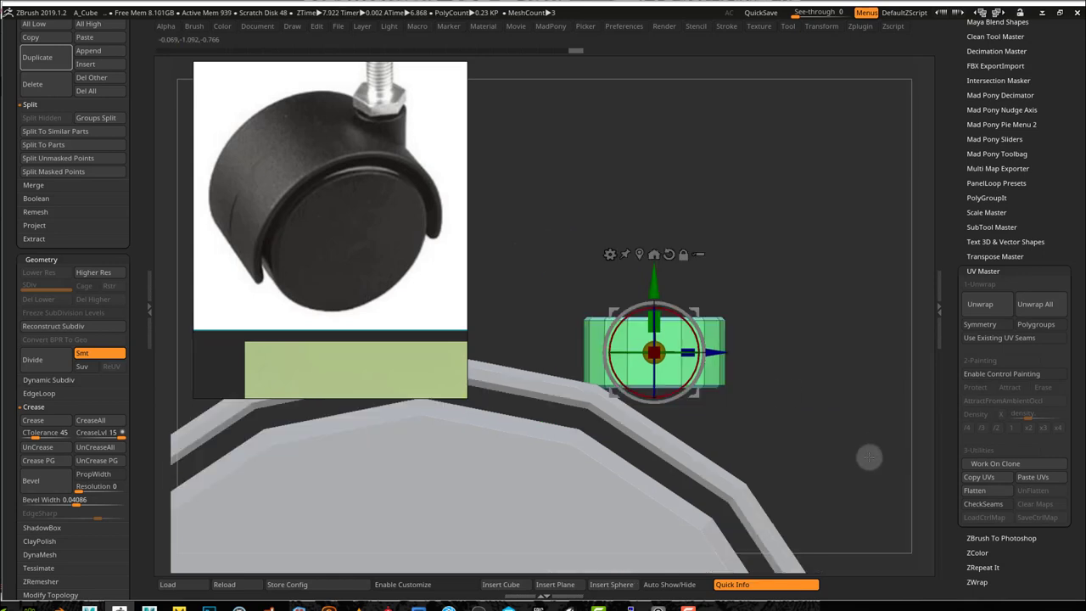
mouse_move(747, 419)
left_mouse_down("alt")
mouse_move(735, 381)
mouse_move(749, 410)
left_mouse_up("alt")
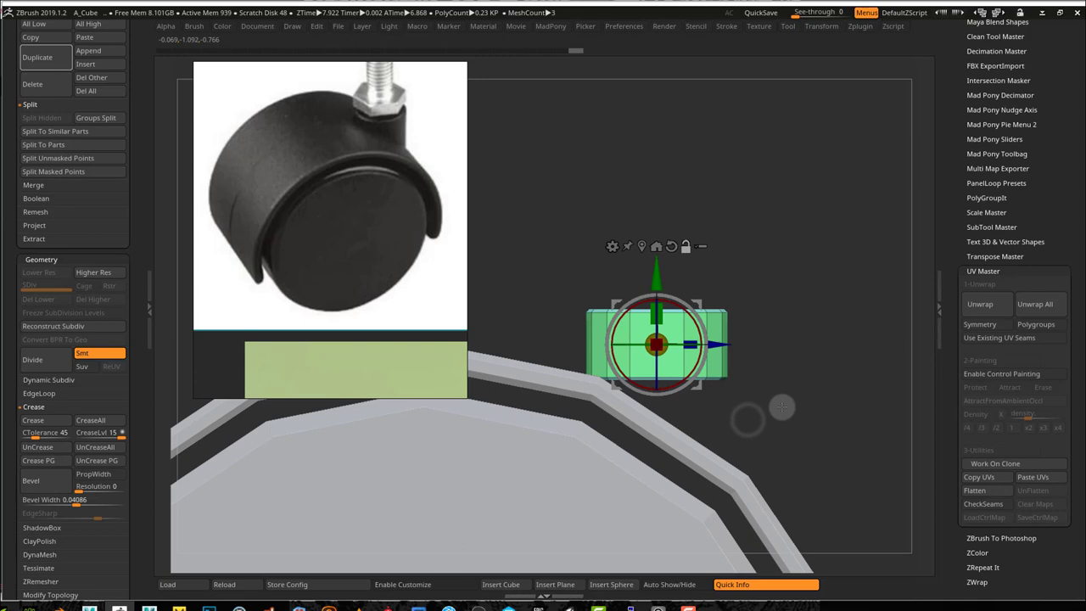
mouse_move(763, 373)
left_mouse_down("ctrl")
mouse_move(645, 362)
mouse_move(582, 415)
mouse_move(772, 428)
left_mouse_up("ctrl")
left_click_drag(656, 270, 650, 71)
left_click_drag(841, 268, 792, 346, "alt")
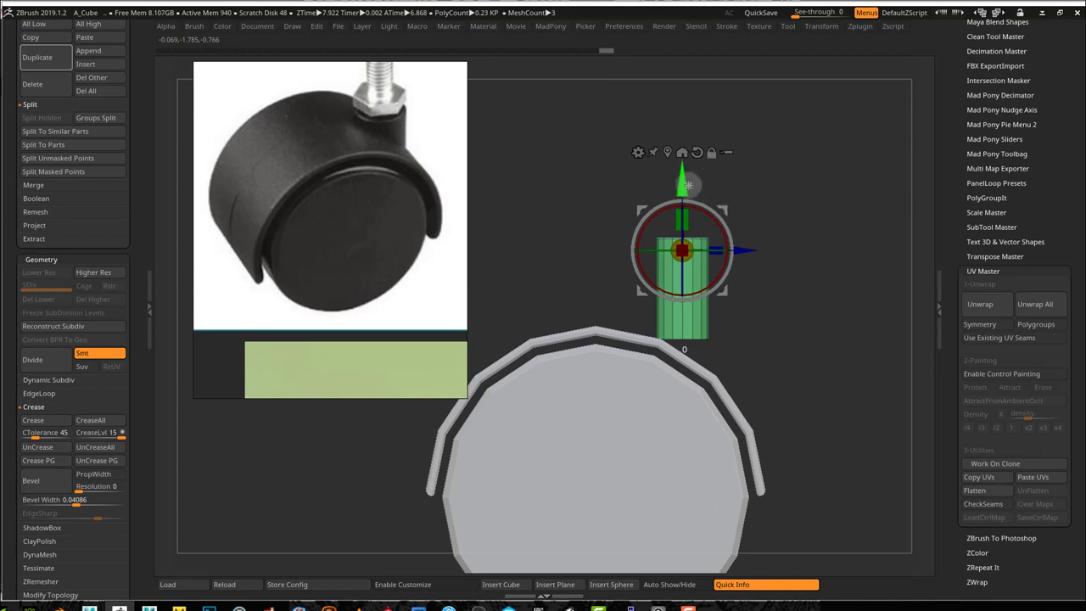
left_click_drag(687, 185, 683, 217)
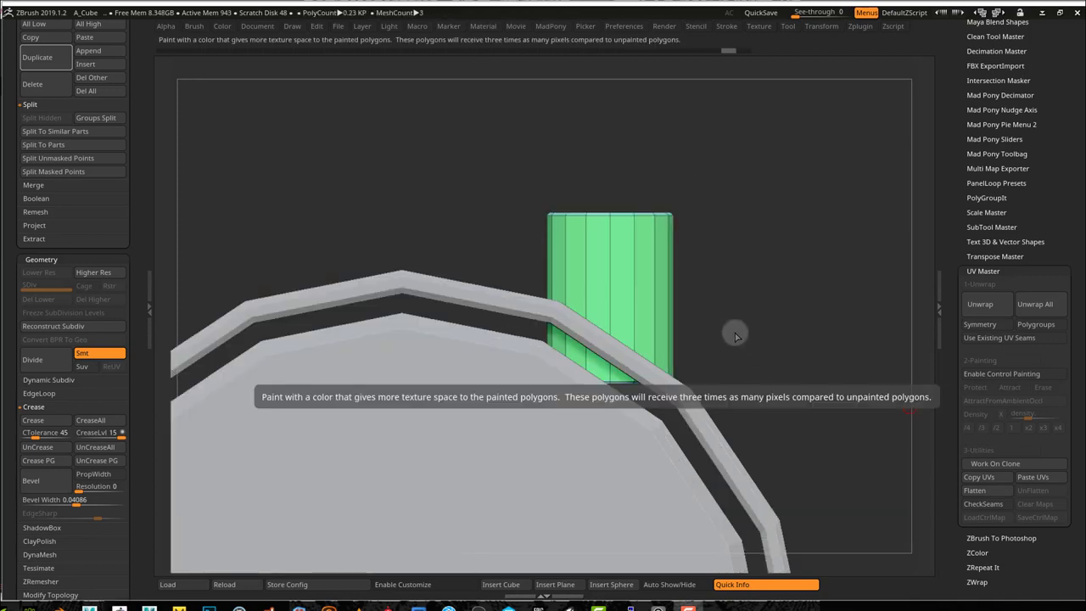
Isolate the post, delete its bottom cap and the thin bevel ring around it with Delete Polyloop, and bring the other parts back into view.
mouse_move(776, 385)
left_mouse_down()
mouse_move(757, 358)
mouse_move(776, 381)
left_mouse_up()
key("space")
left_click(773, 461)
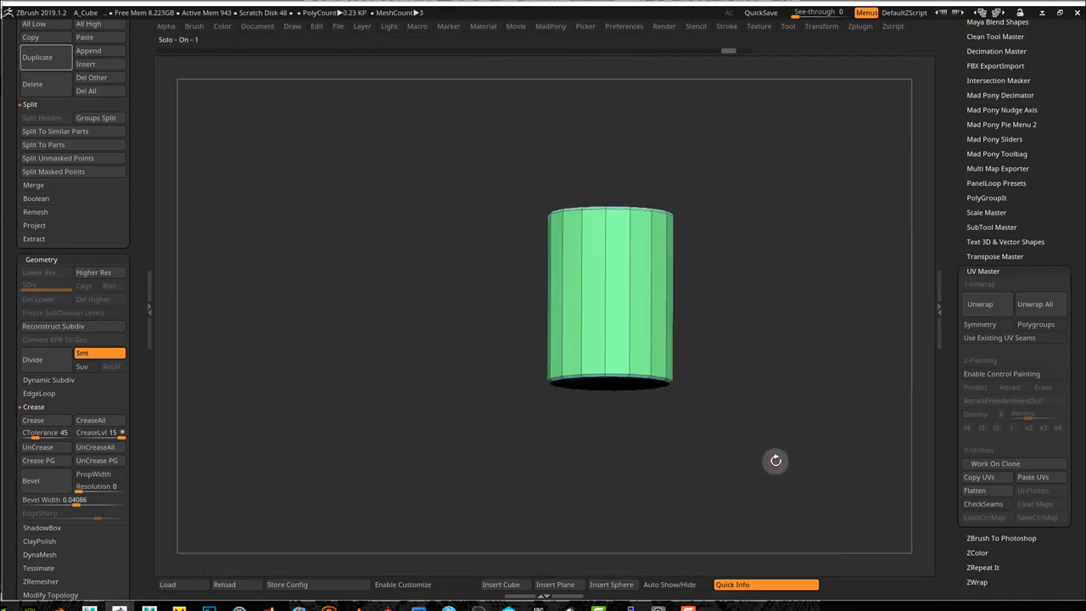
left_click_drag(776, 460, 750, 488)
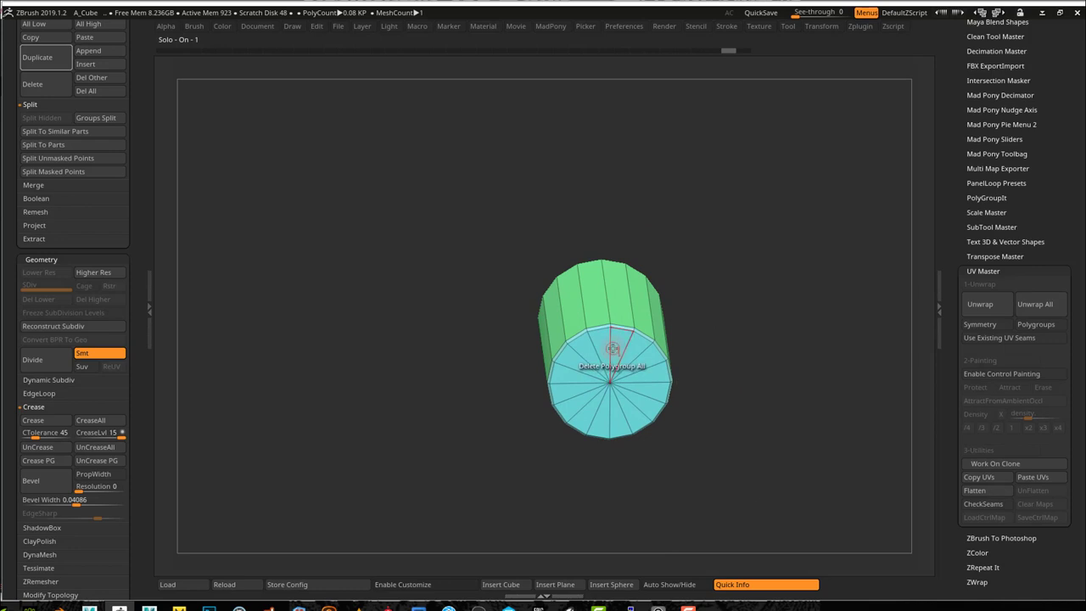
key("space")
left_click(580, 349)
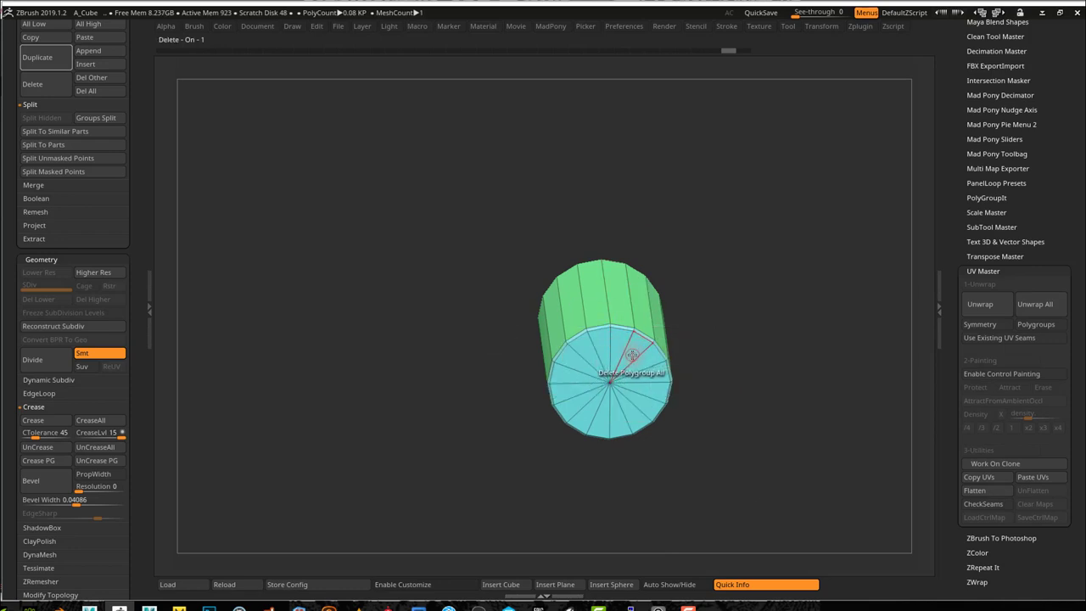
key("space")
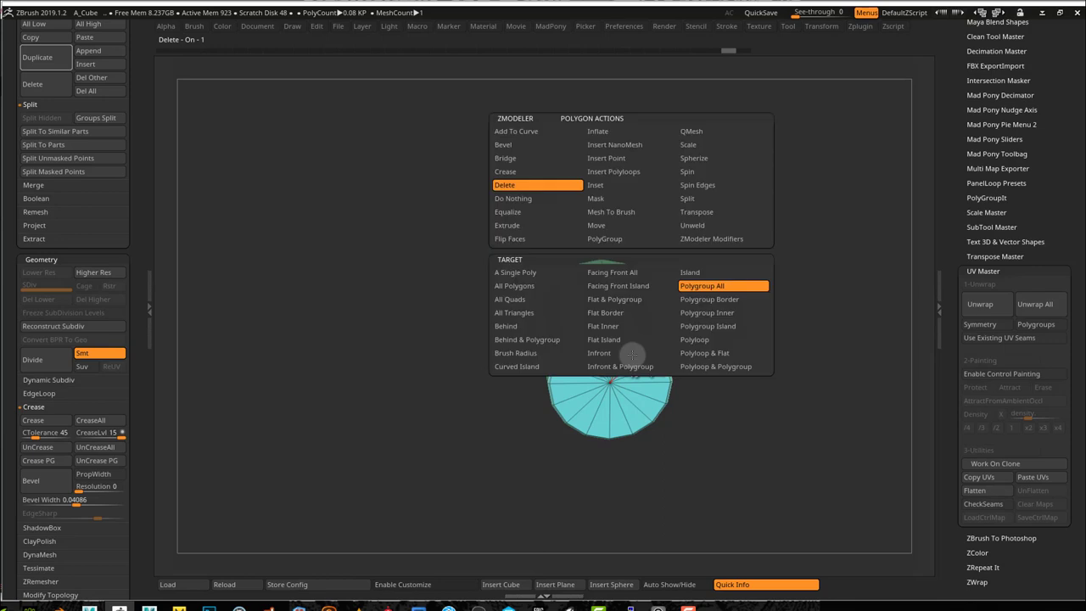
left_click(689, 341)
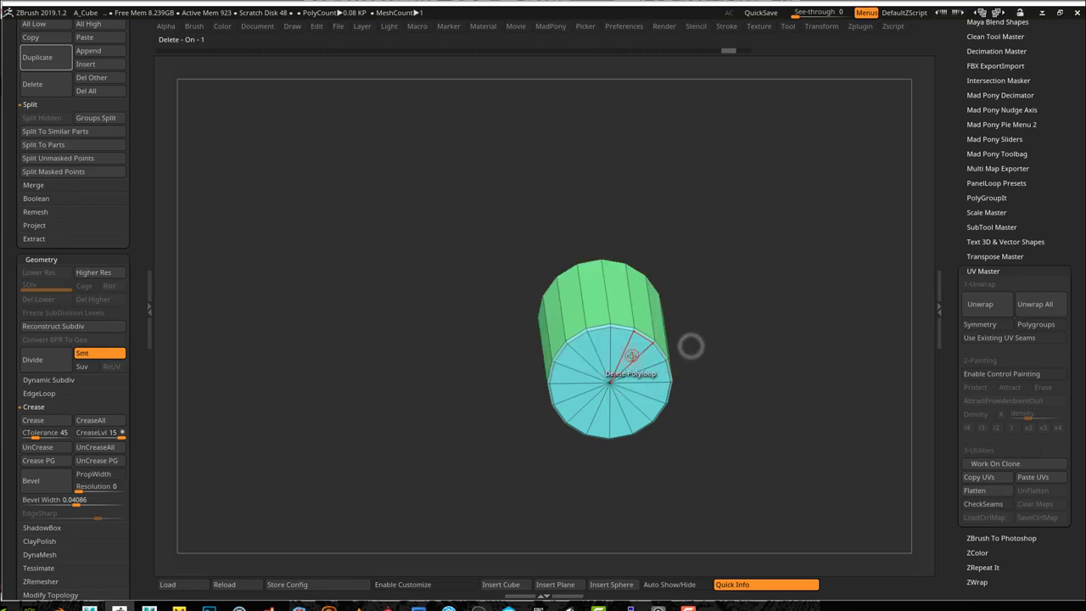
left_click(631, 356)
left_click(643, 336)
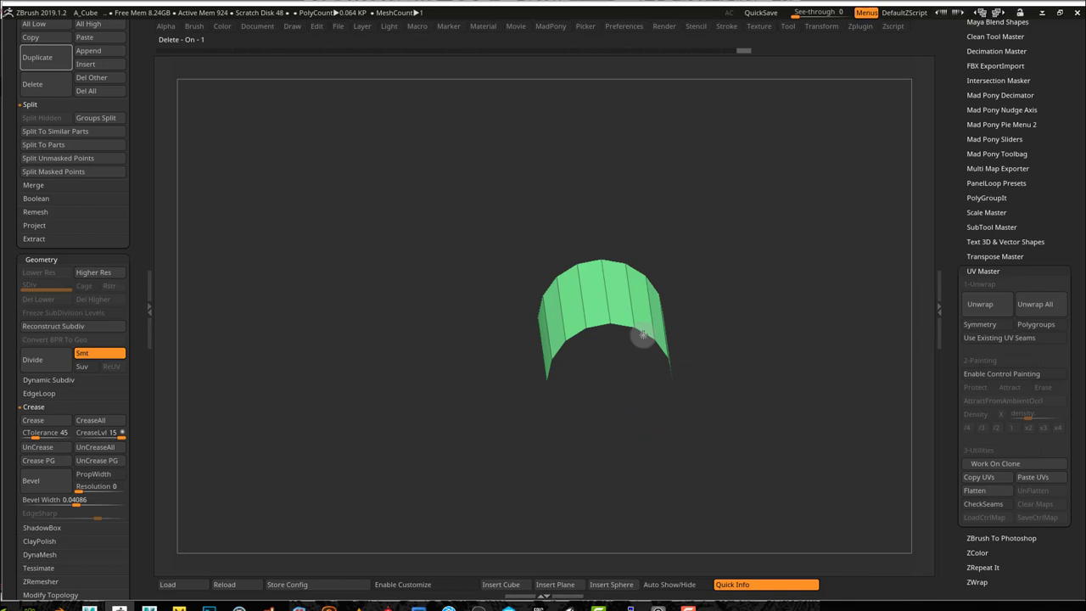
left_click_drag(732, 322, 751, 384)
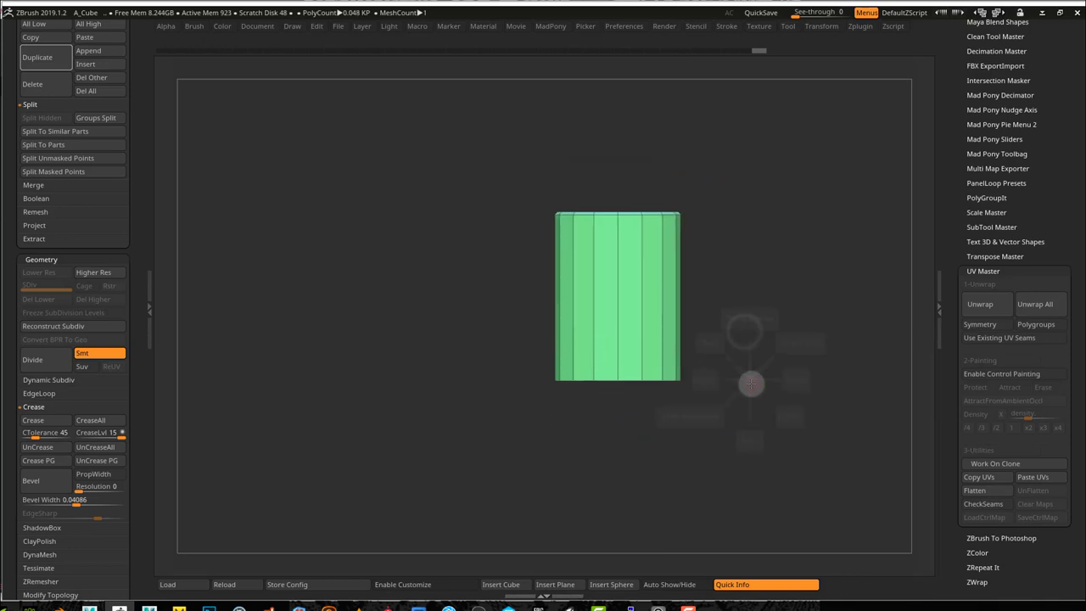
middle_click_drag(751, 384, 759, 498)
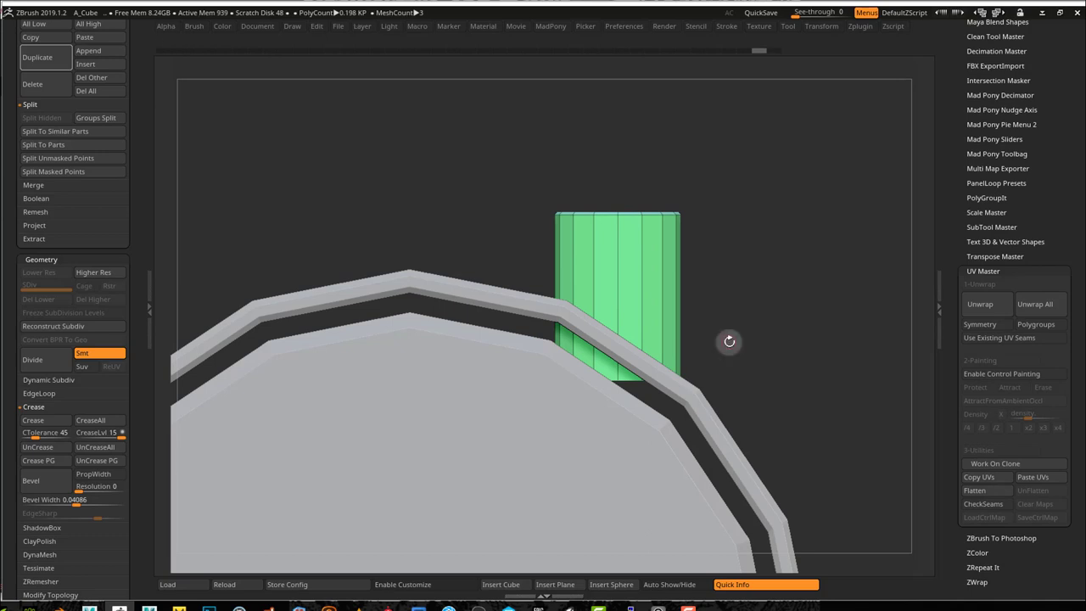
Set the ZModeler edge action to Slide with the single Edge target and hide the wheel cylinder under the fender.
middle_click_drag(729, 342, 670, 255)
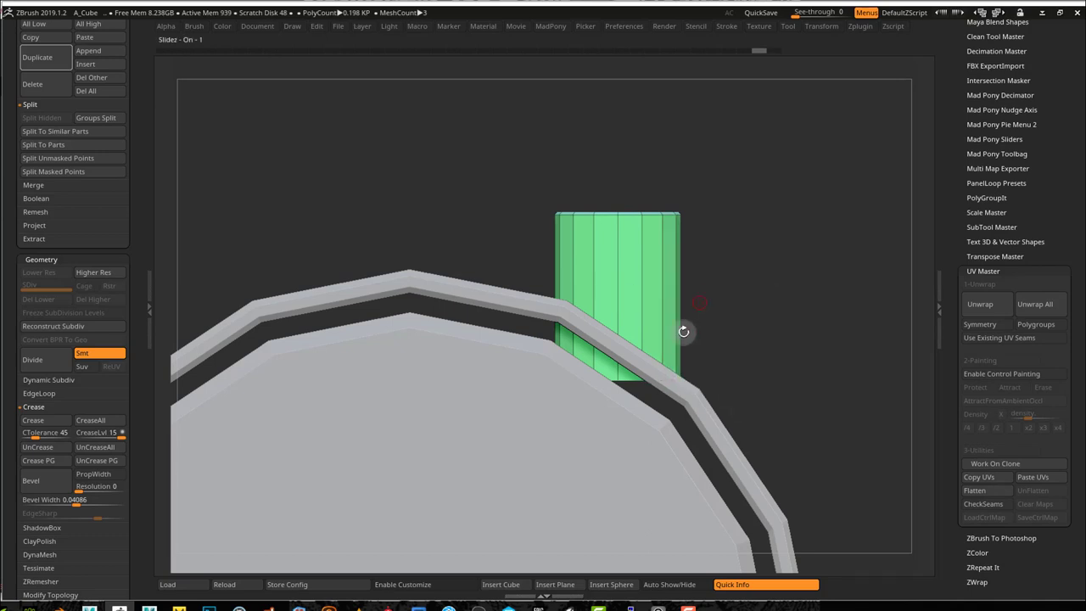
key("space")
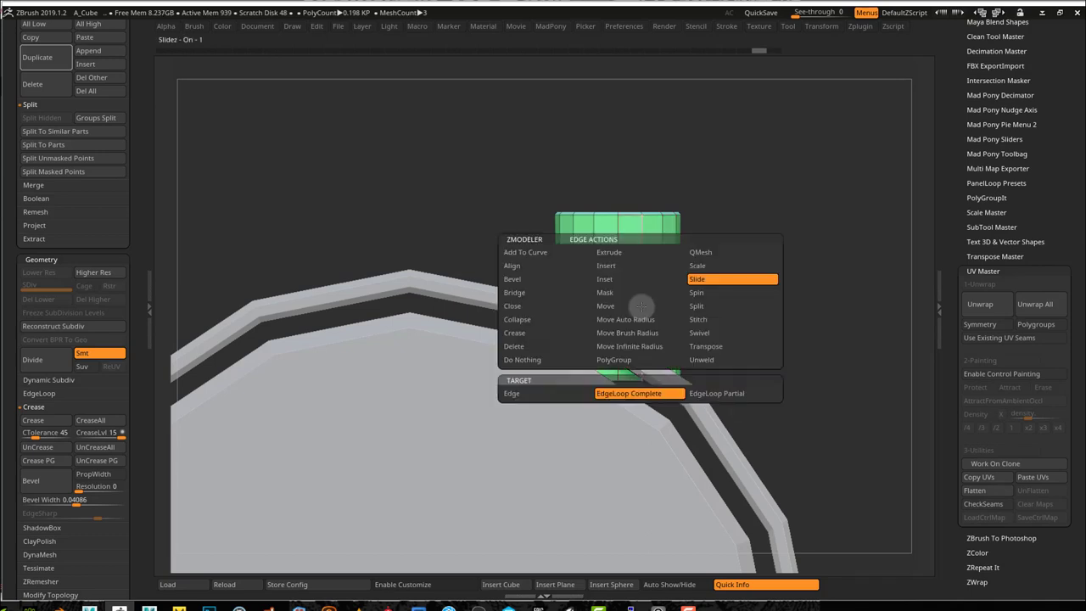
left_click(553, 394)
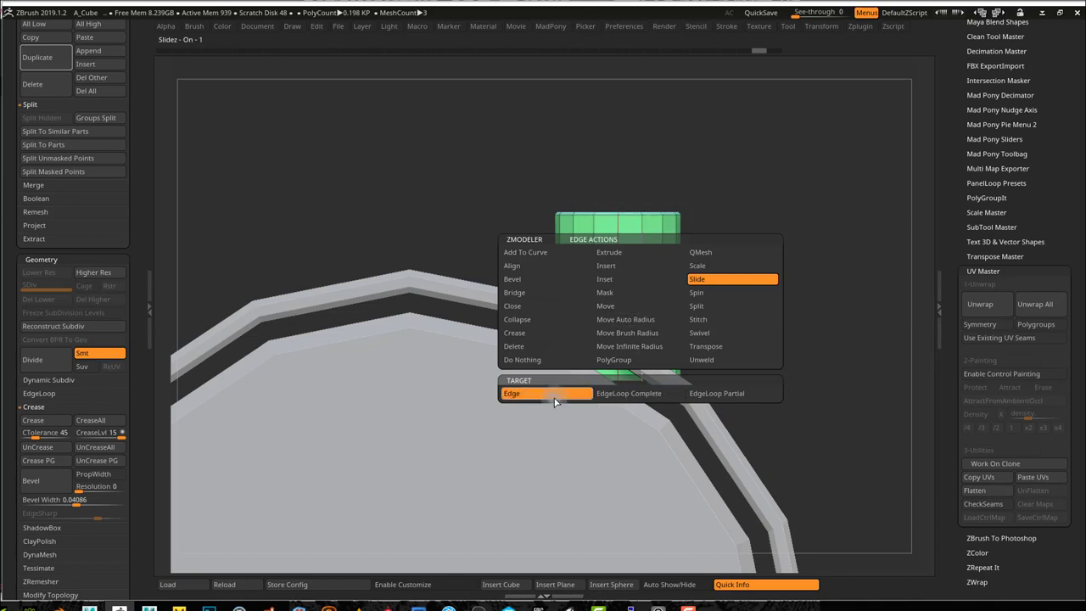
mouse_move(757, 376)
left_mouse_down()
mouse_move(814, 388)
mouse_move(766, 383)
left_mouse_up()
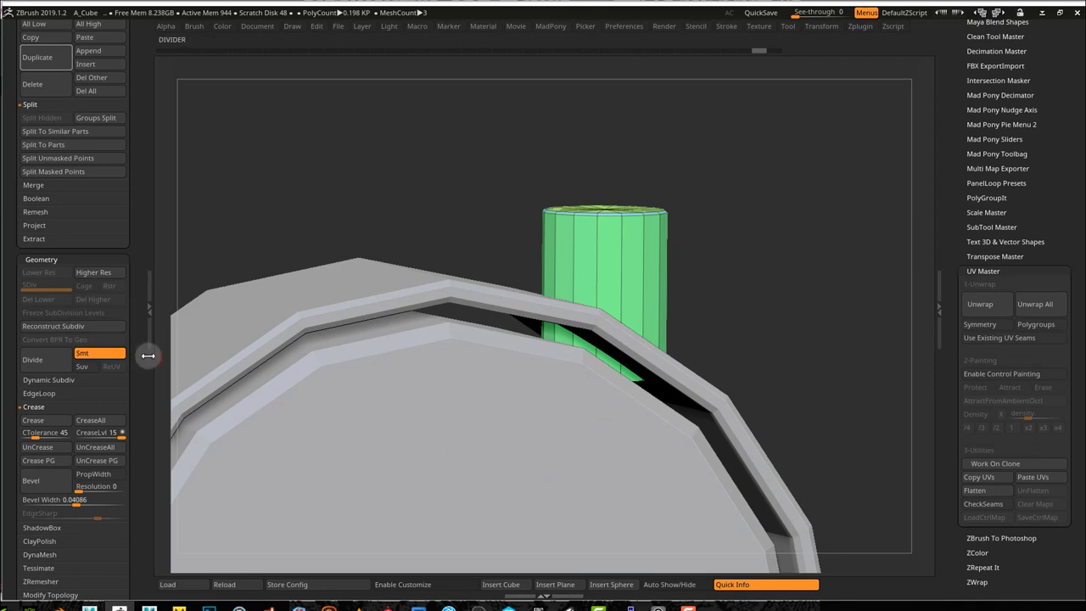
left_click_drag(139, 140, 150, 257)
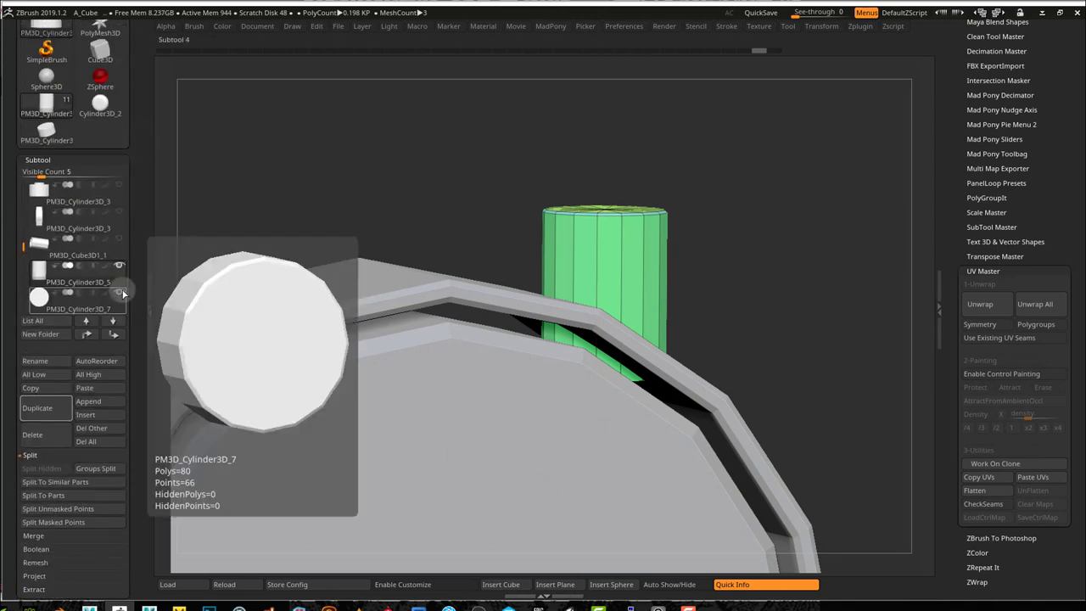
left_click(120, 292)
left_click_drag(526, 473, 548, 471)
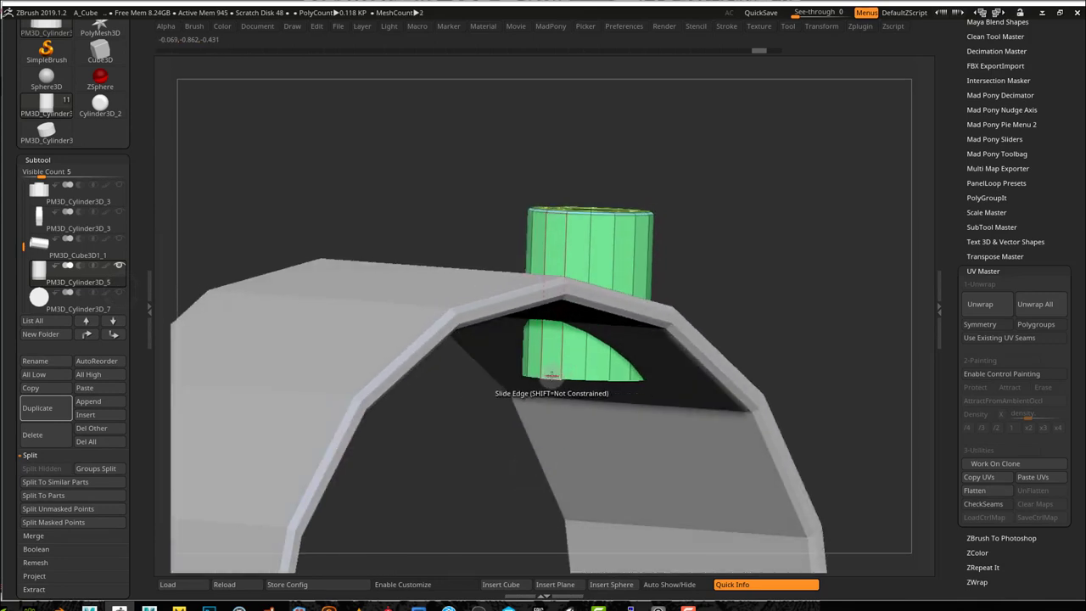
Slide the post's bottom edges that poke through the fender's underside upward until they sit inside the fender's thickness.
left_click_drag(553, 348, 549, 313)
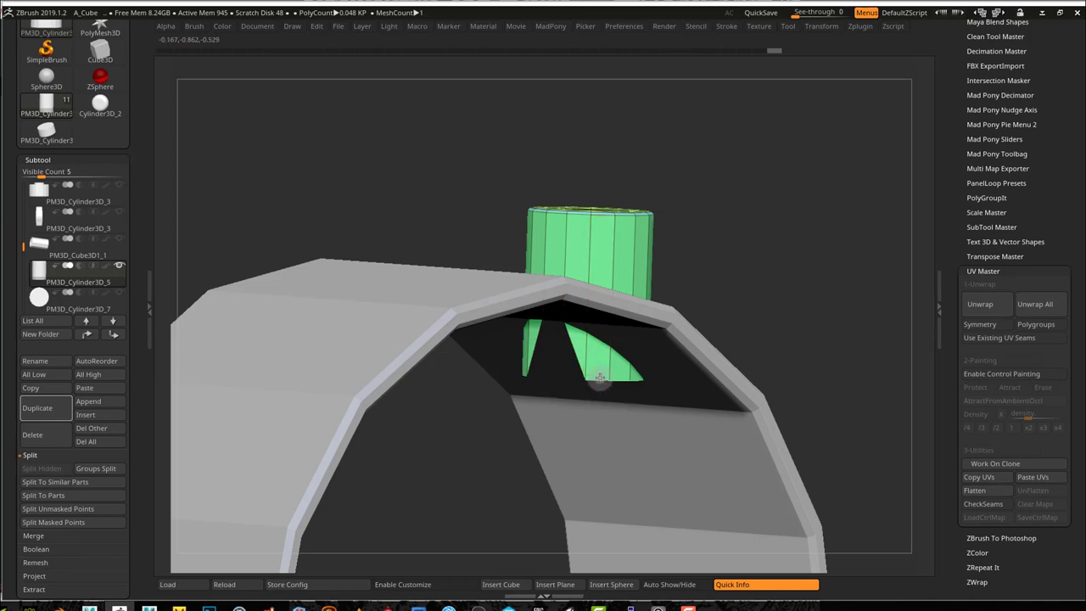
left_click_drag(600, 378, 600, 337)
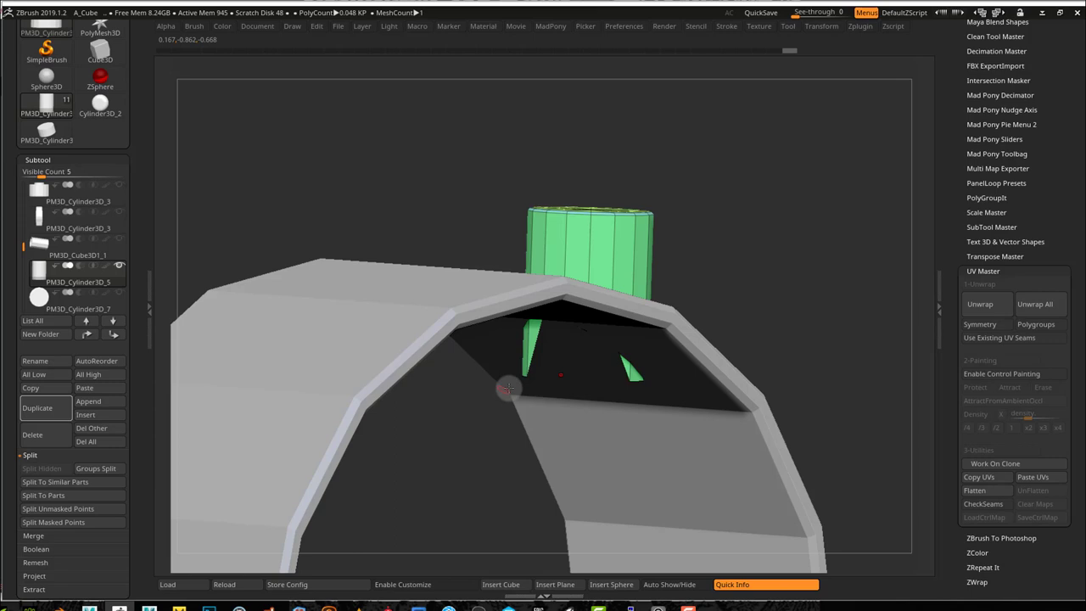
left_click_drag(523, 374, 515, 325)
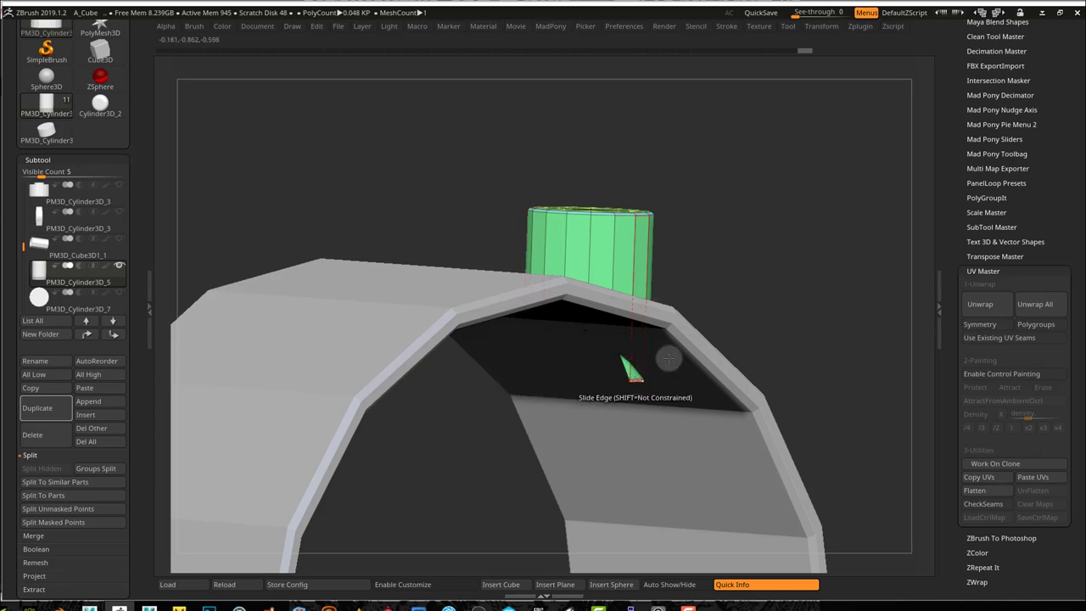
mouse_move(764, 292)
left_mouse_down()
mouse_move(727, 296)
mouse_move(746, 286)
left_mouse_up()
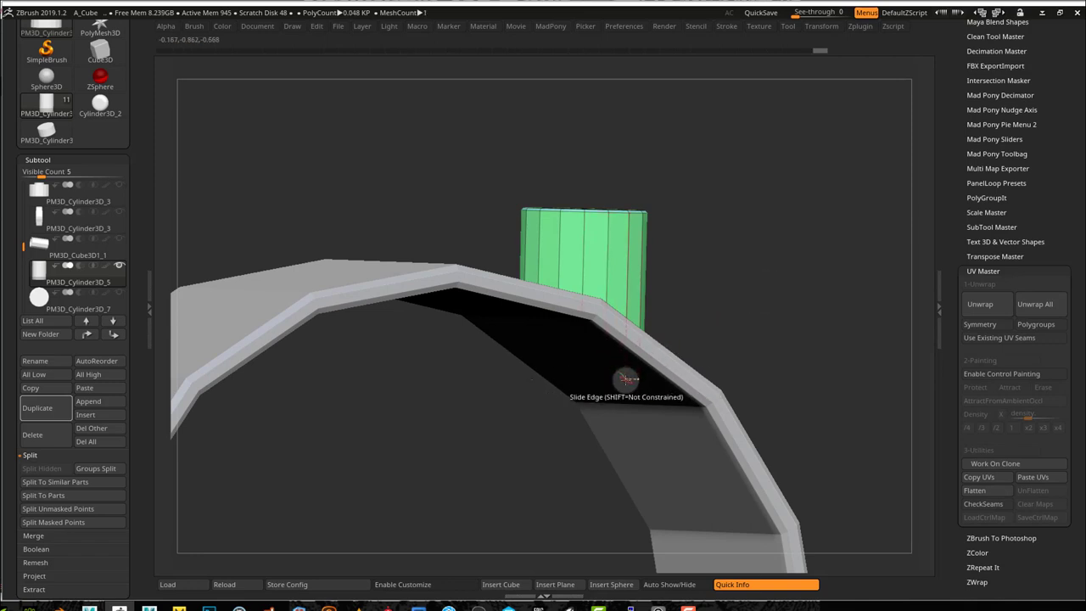
Slide the remaining protruding bottom edges on the opposite side of the post up into the fender.
left_click_drag(517, 420, 653, 421)
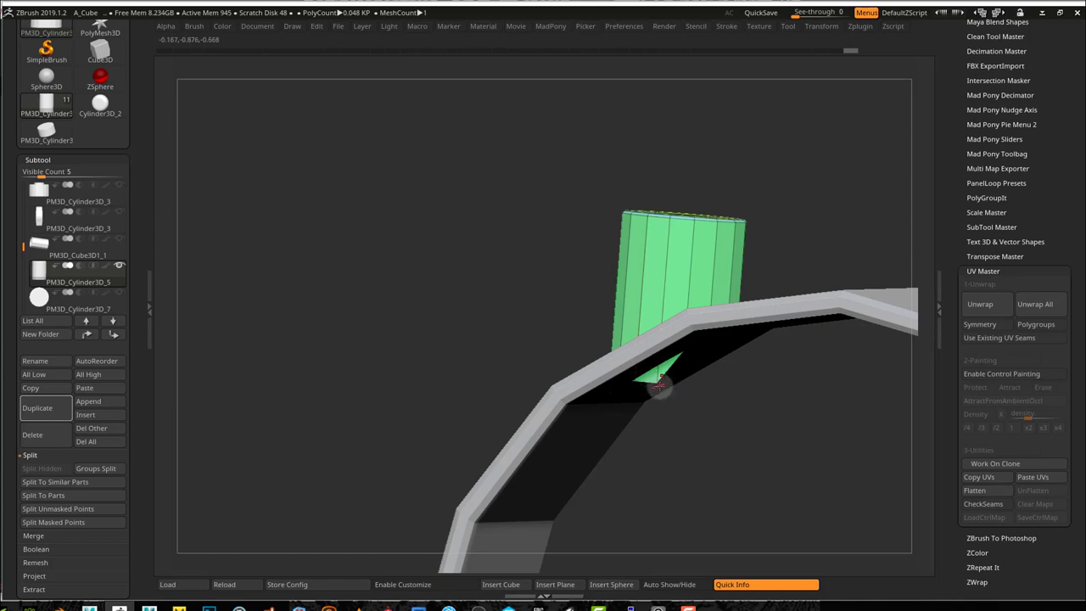
right_click_drag(661, 387, 795, 469, "ctrl")
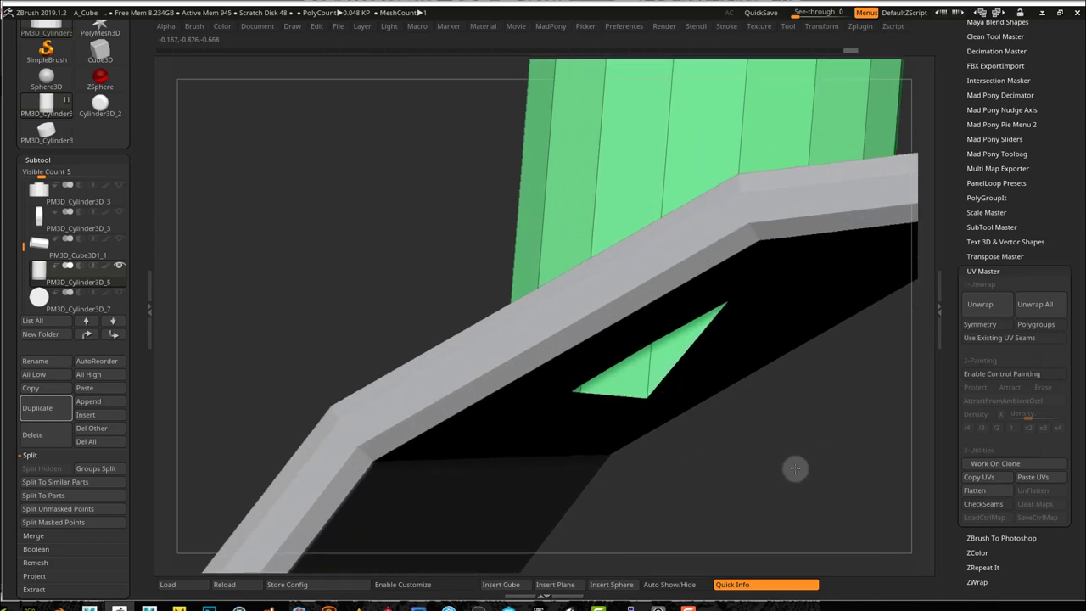
right_click(641, 395)
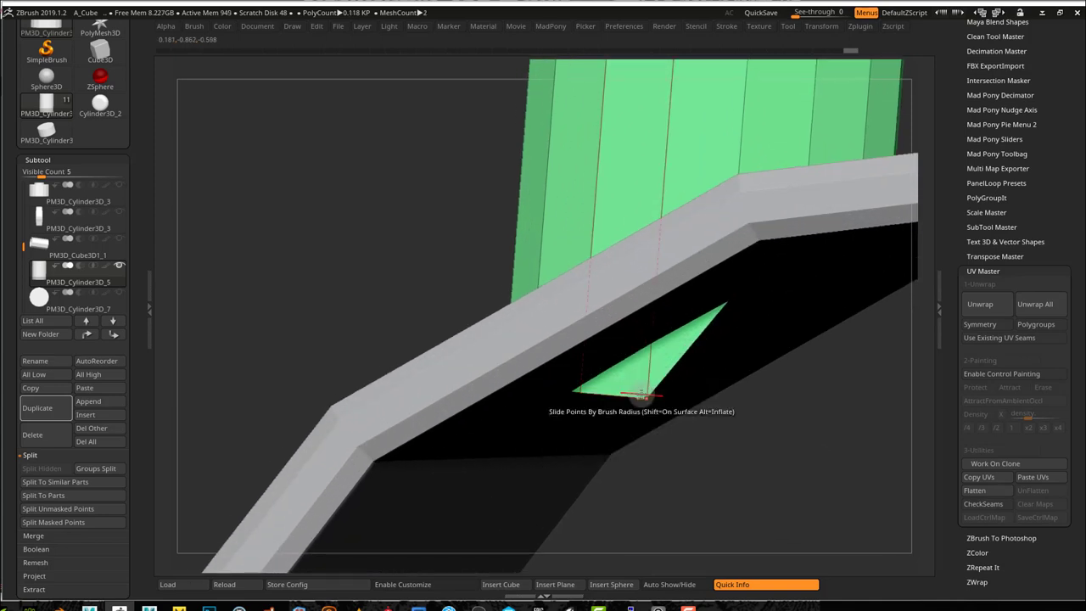
left_click_drag(642, 395, 628, 296)
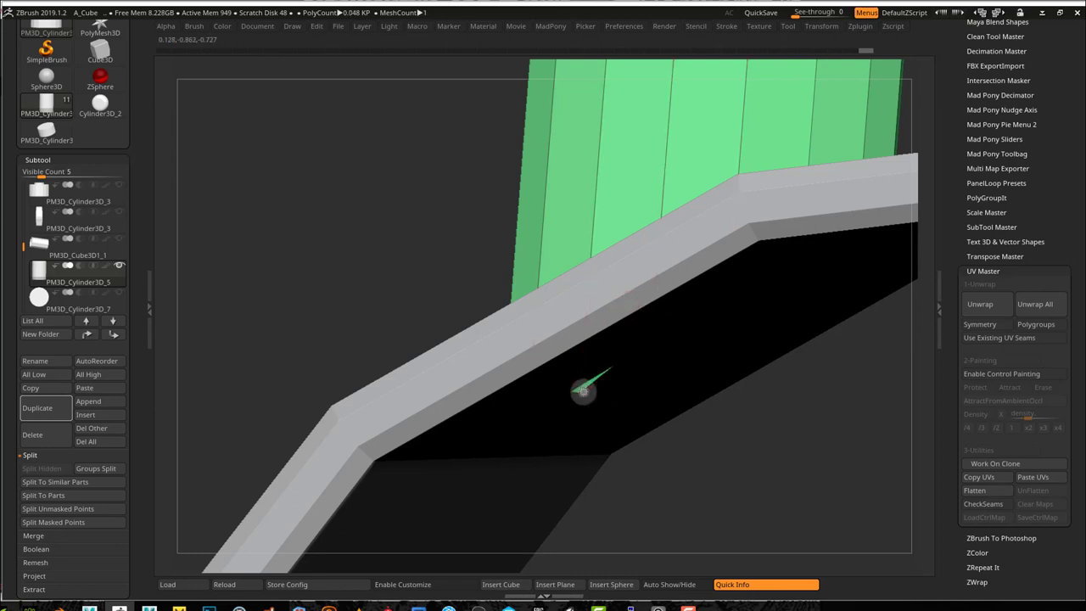
left_click_drag(768, 474, 774, 480)
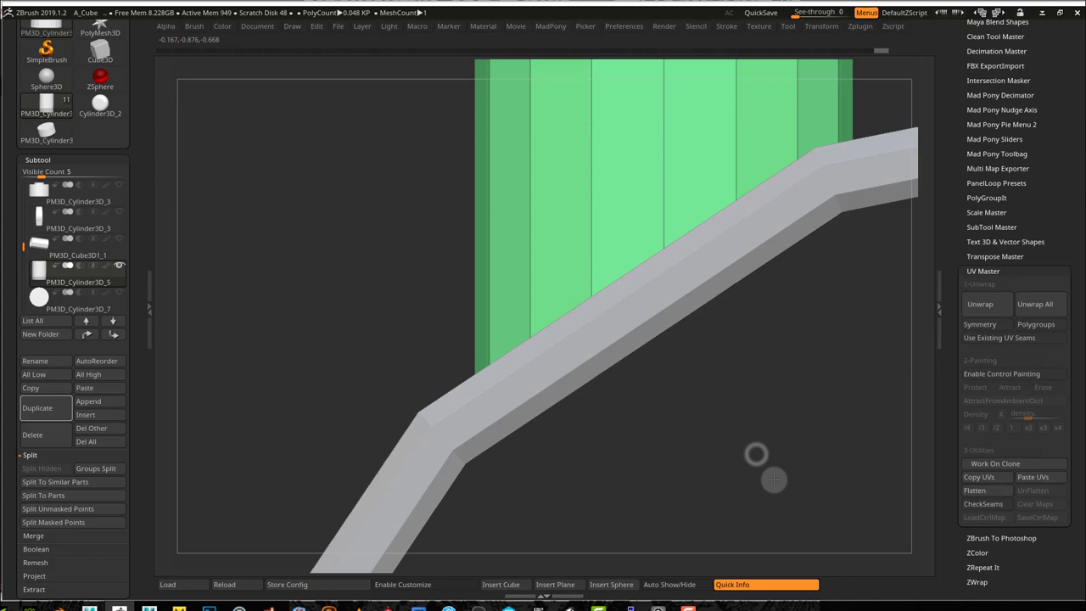
left_click_drag(783, 439, 422, 353)
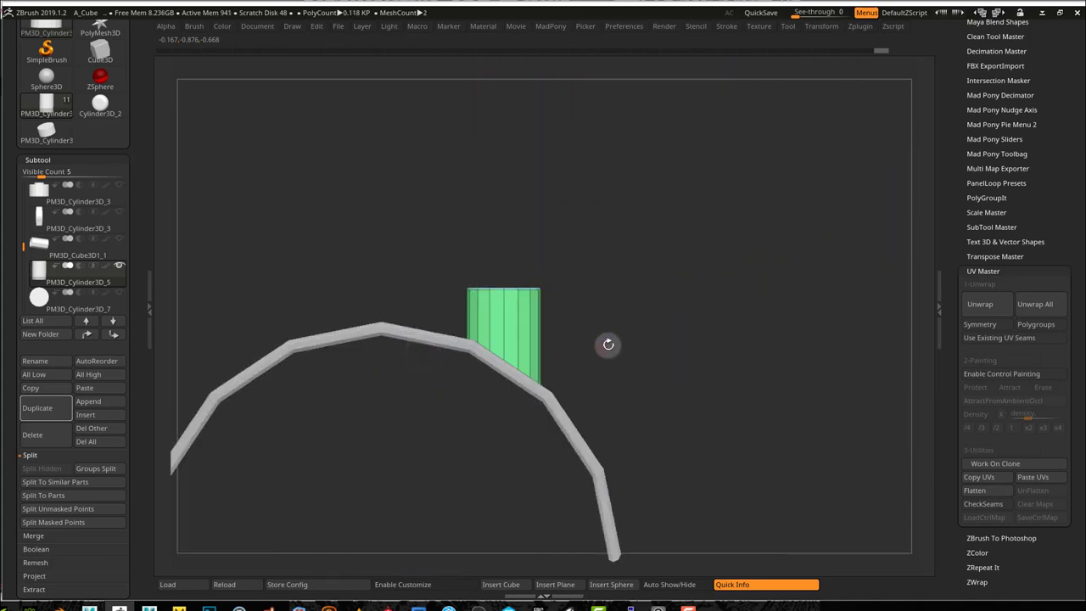
left_click_drag(606, 344, 685, 385)
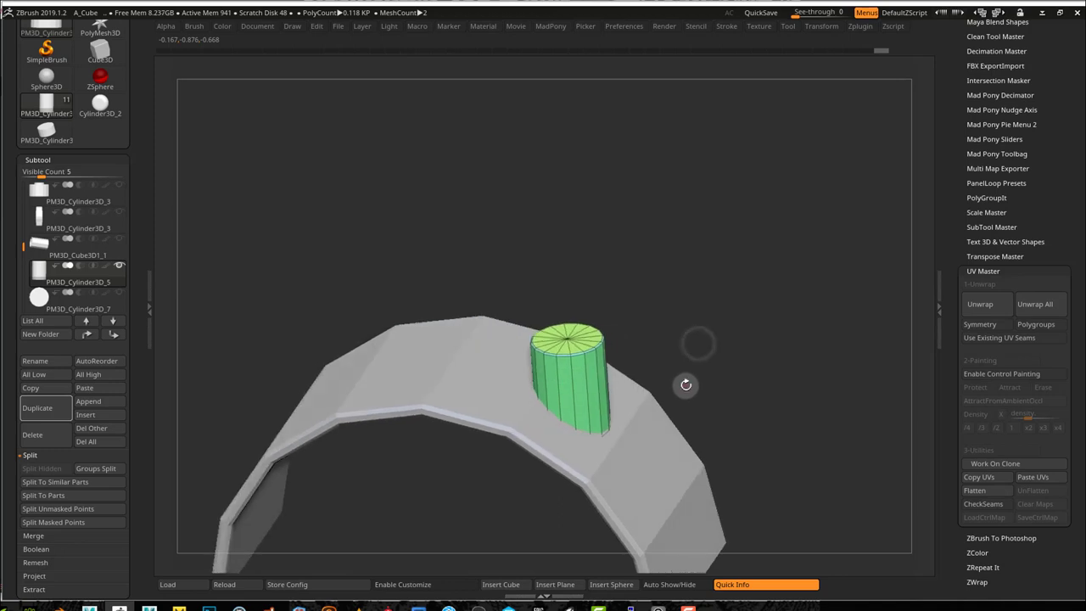
Quick-save the project and unwrap the post's UVs with UV Master.
left_click(772, 15)
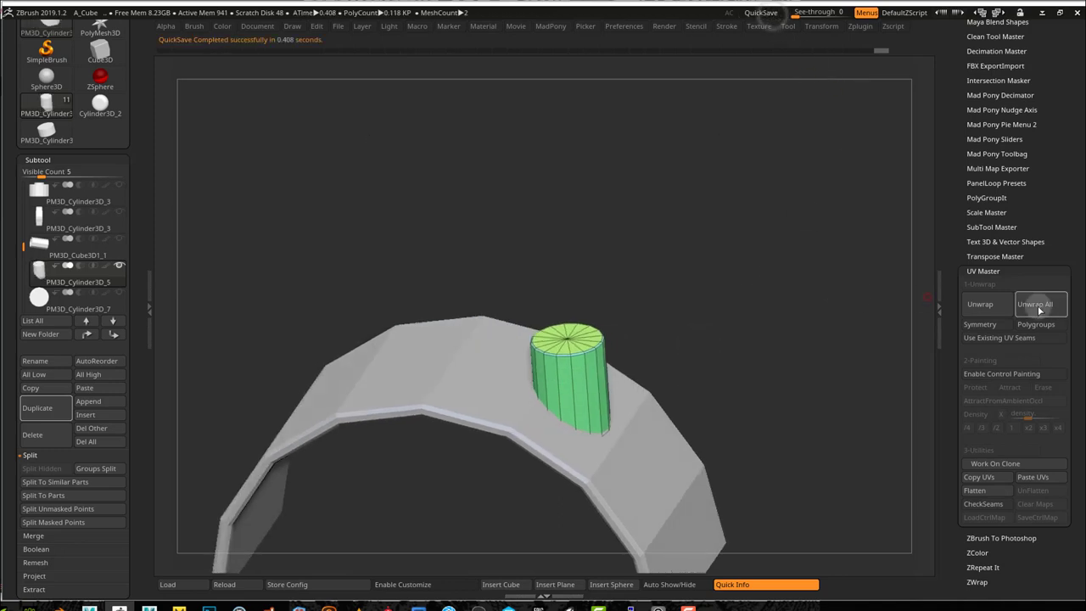
left_click(1002, 308)
left_click_drag(773, 388, 788, 356, "shift")
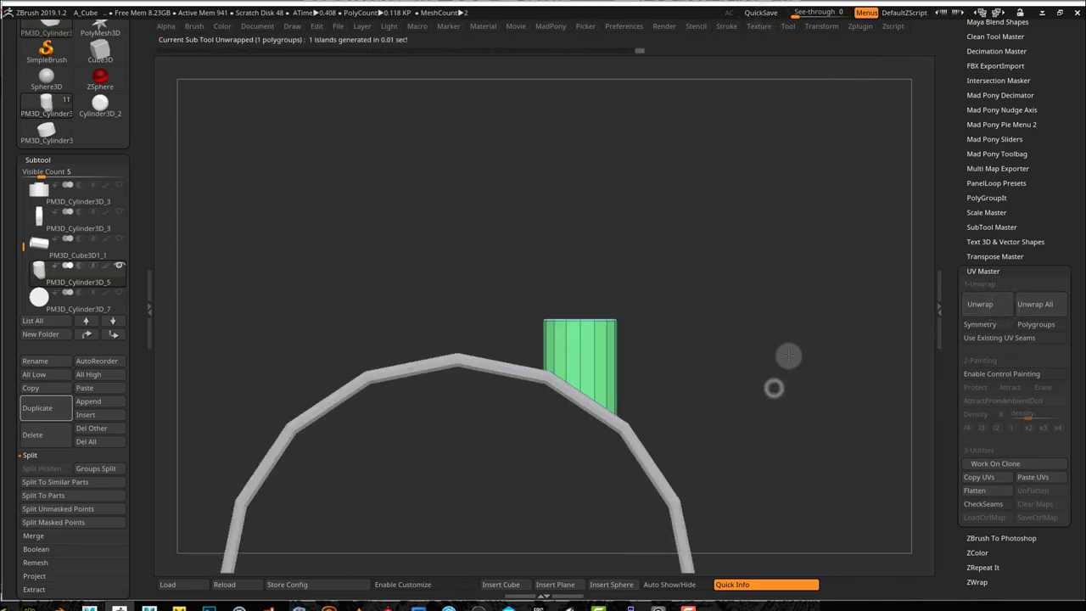
left_click_drag(796, 444, 833, 378, "alt")
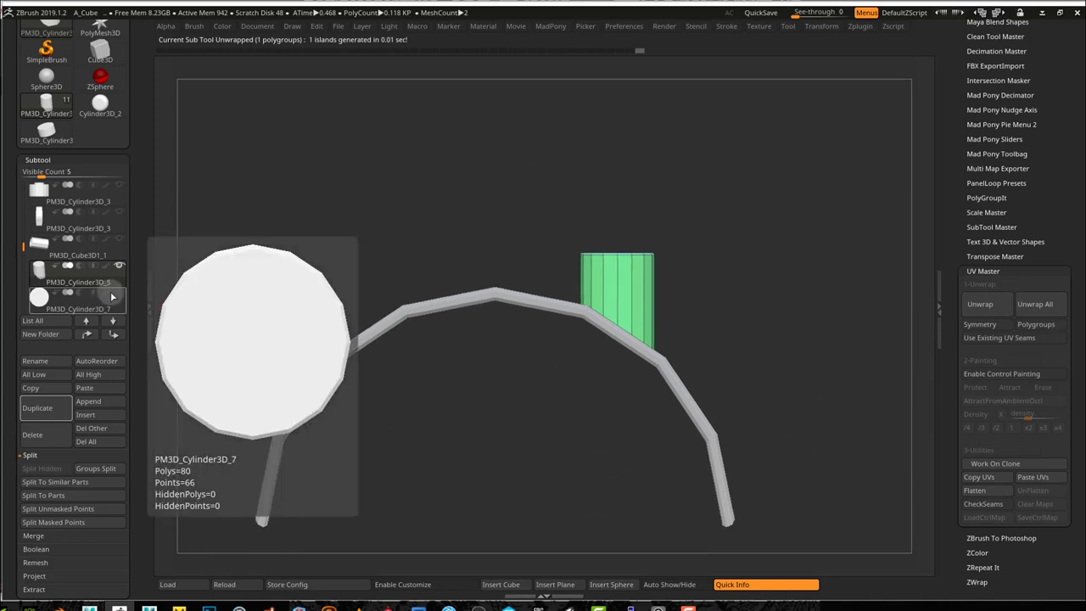
Show the wheel and all other subtools of the IV pole again, and hide only the IV Pole cube.
left_click(119, 292)
left_click_drag(824, 302, 462, 258)
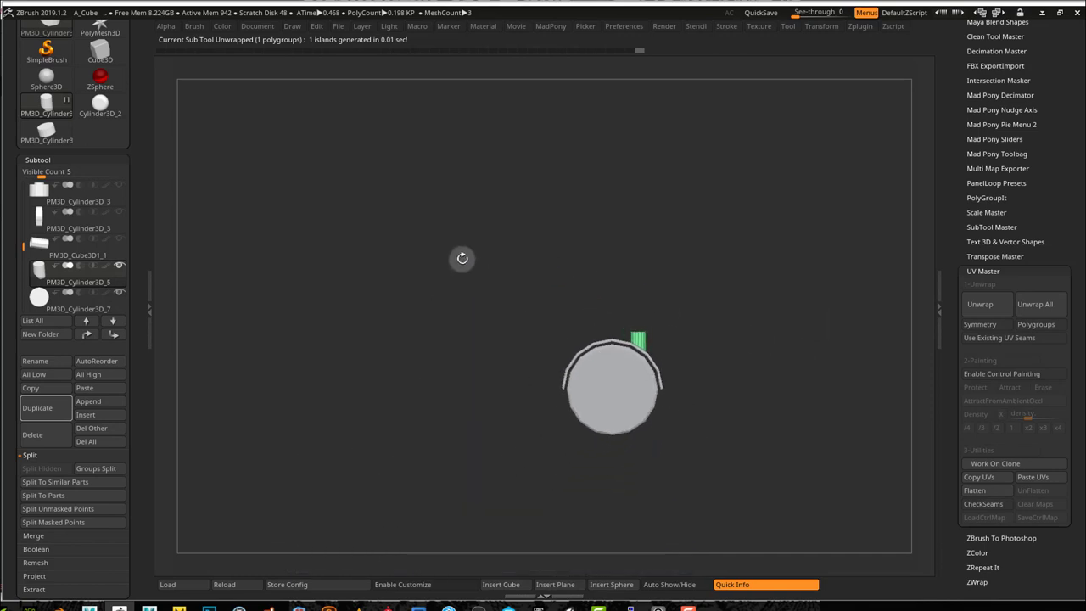
left_click_drag(708, 306, 560, 331, "alt")
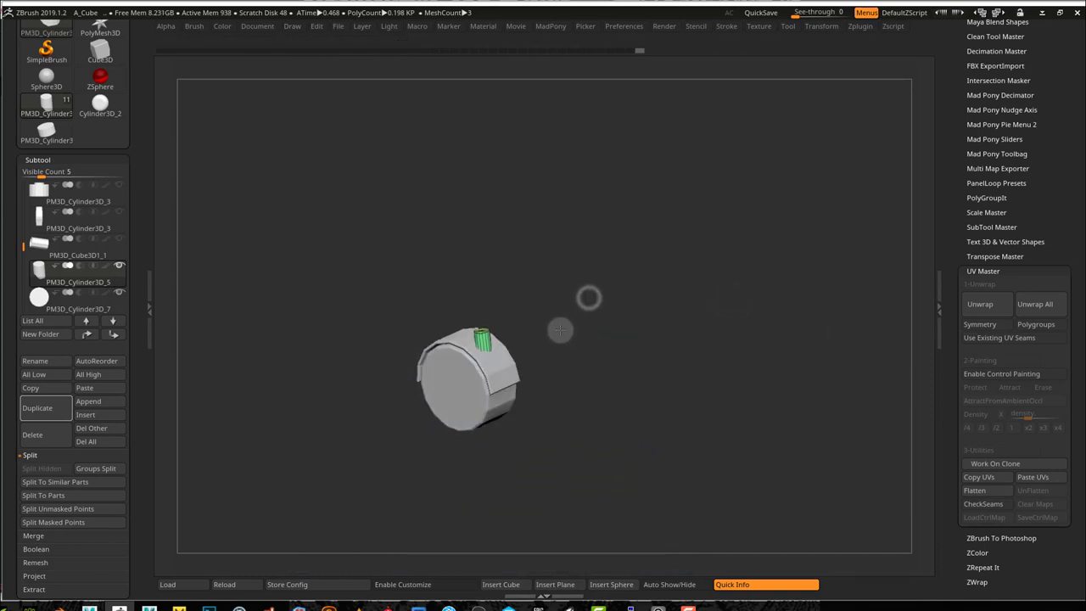
left_click_drag(539, 418, 558, 430)
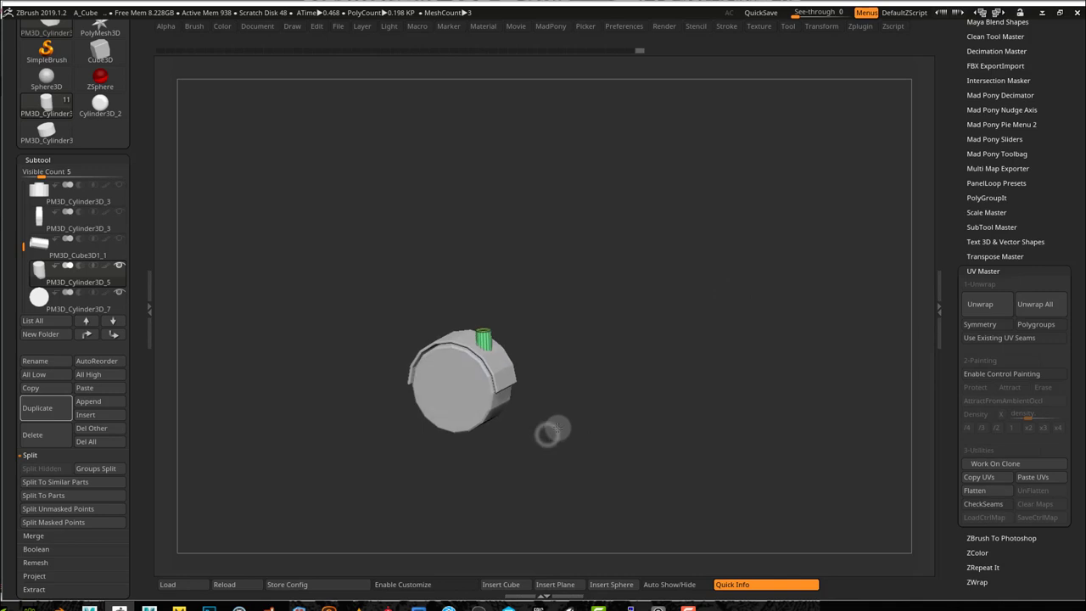
left_click(119, 267)
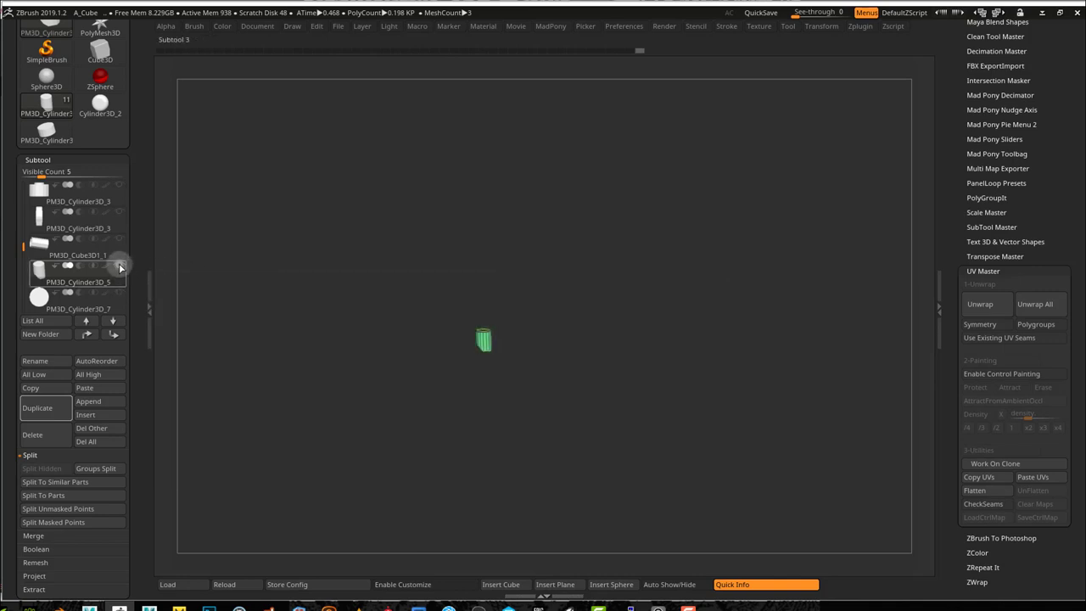
left_click_drag(23, 241, 19, 156)
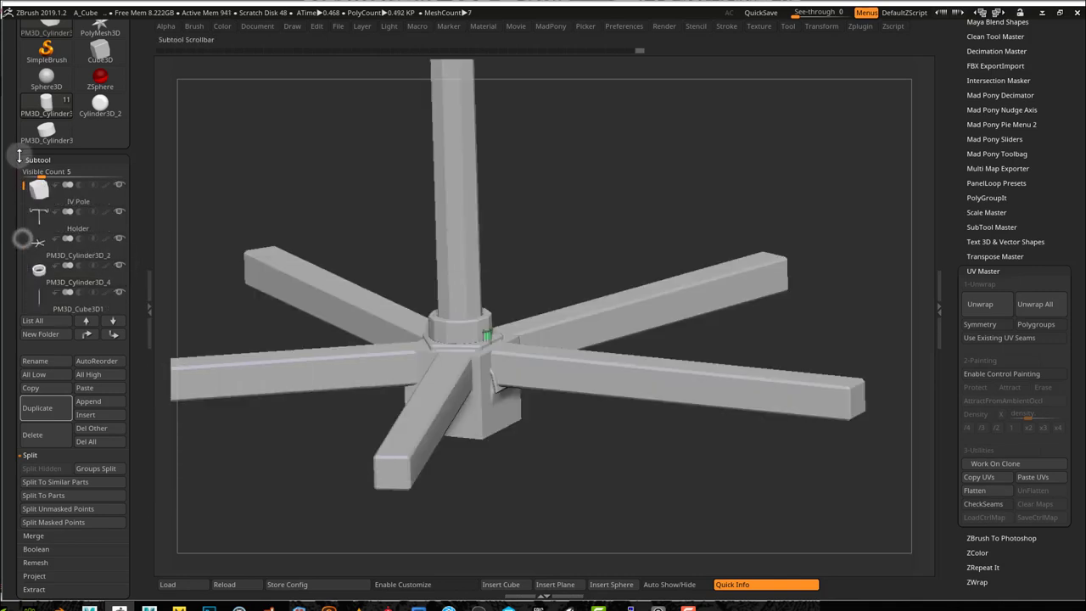
left_click(119, 185)
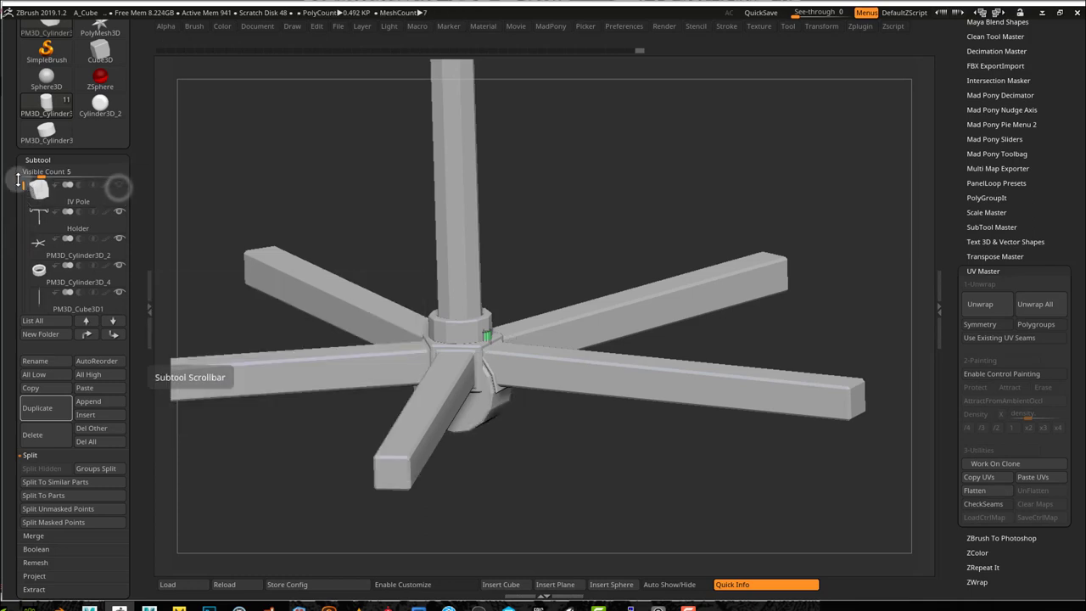
left_click_drag(23, 186, 25, 268)
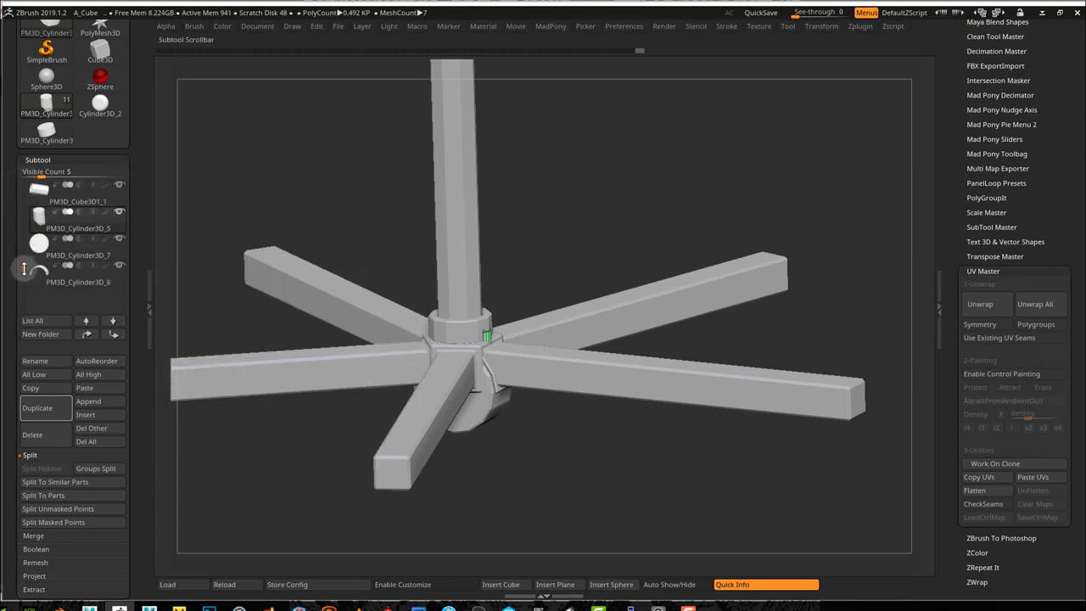
Merge the post, wheel and fender subtools down into one caster subtool with the option to keep UVs enabled.
left_click_drag(535, 479, 533, 448)
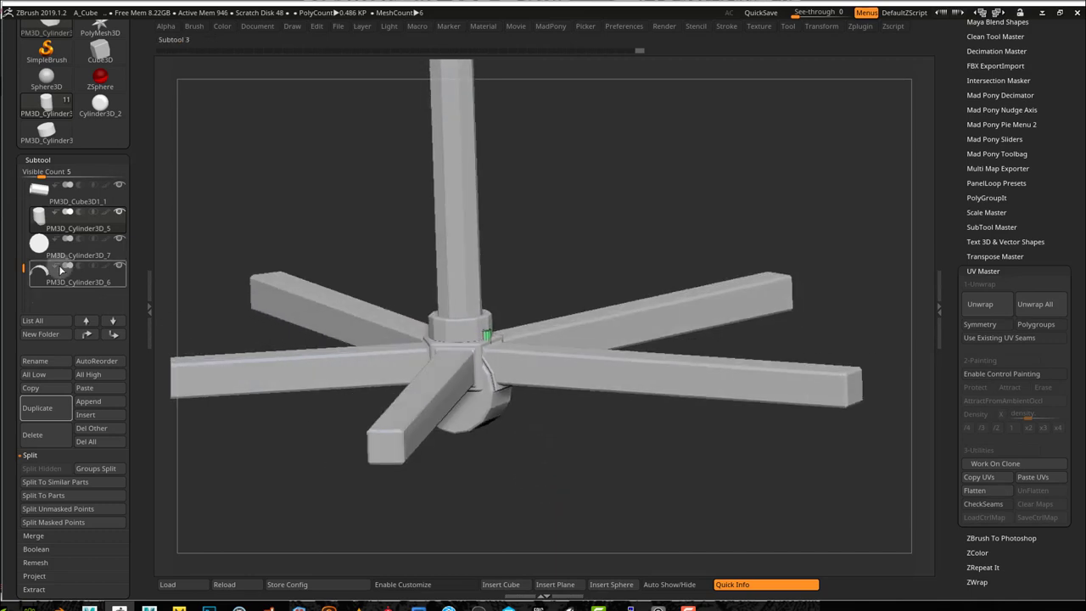
left_click(52, 535)
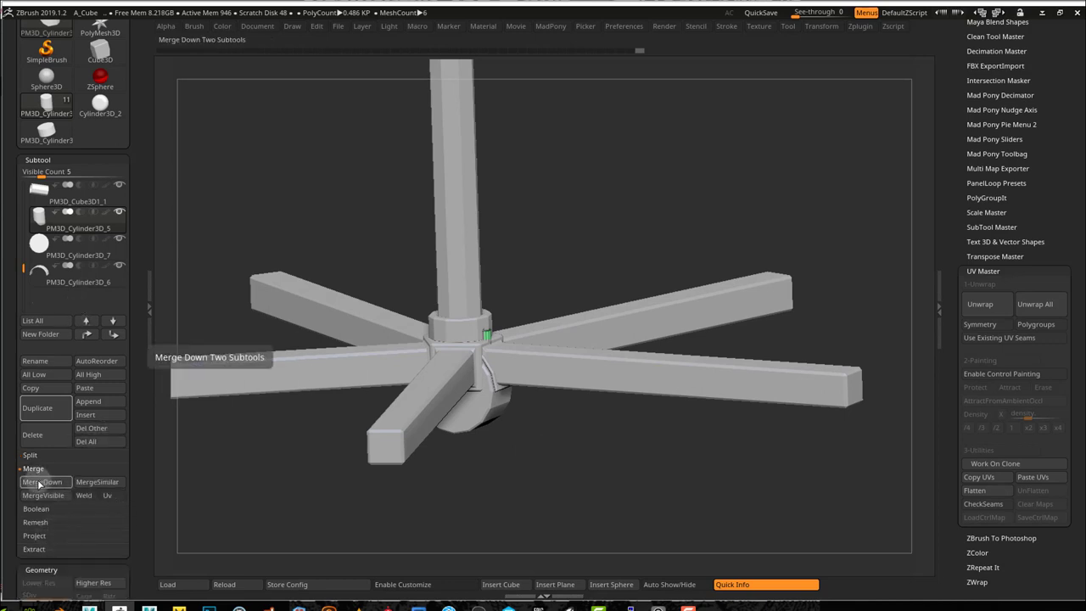
left_click(108, 495)
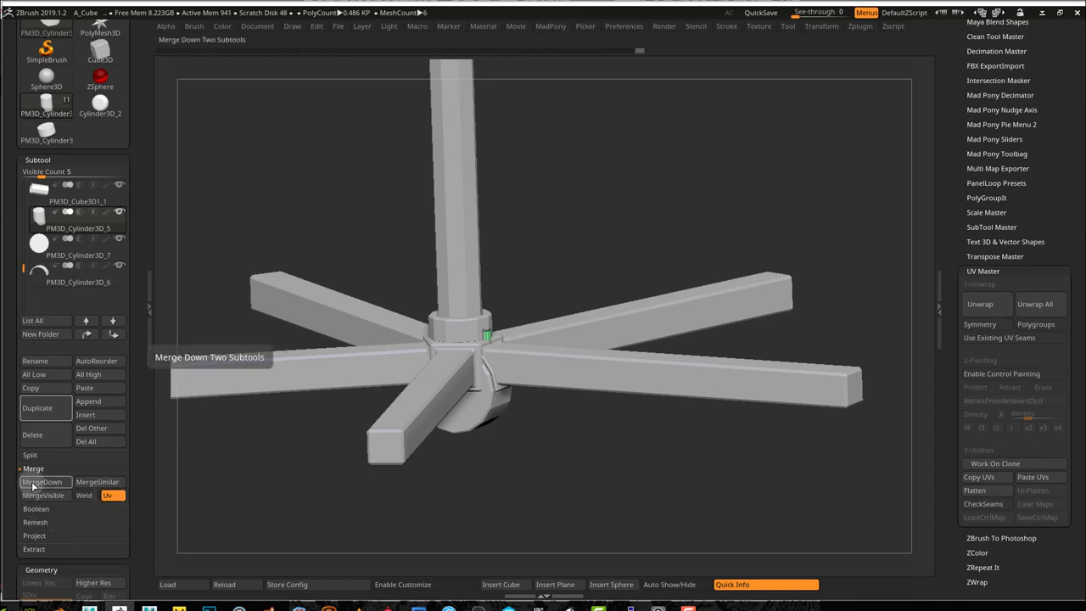
left_click(33, 486)
left_click(184, 509)
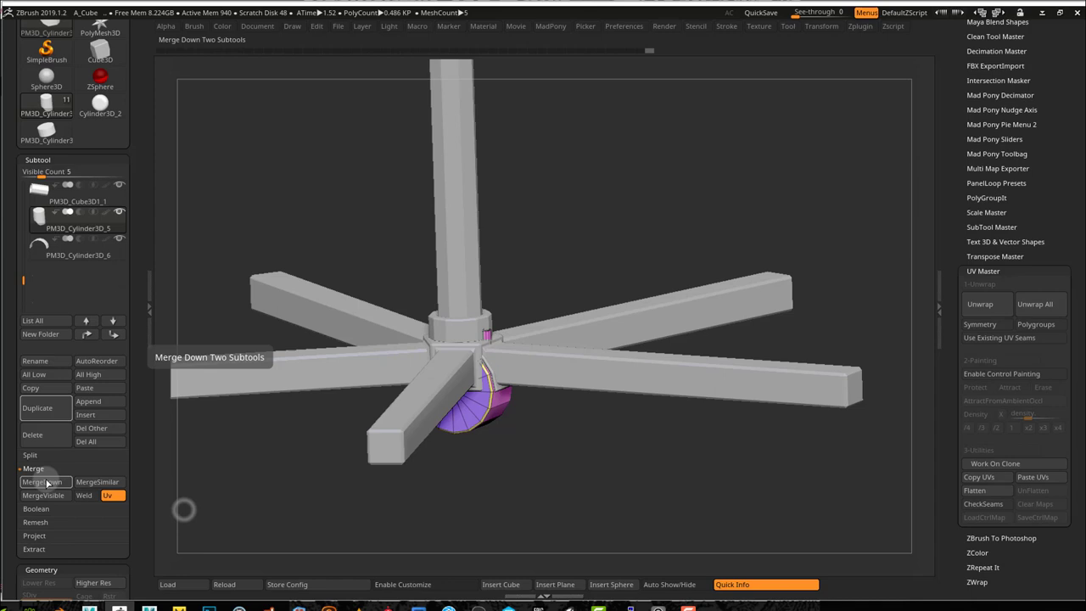
left_click(43, 482)
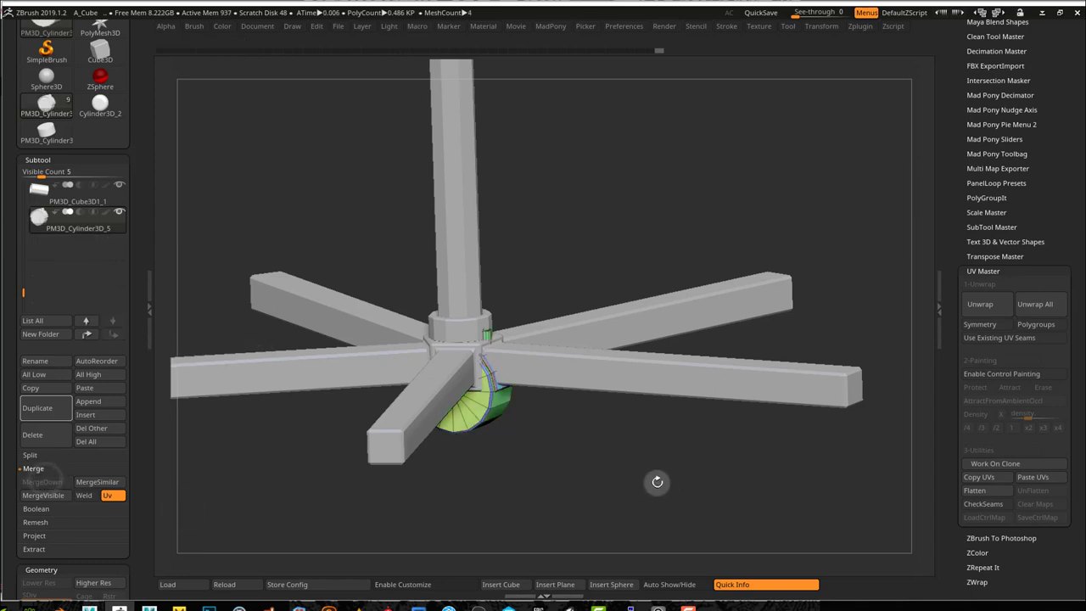
Move the merged caster out from the base's centre to the end of one leg, with its stem post under the leg.
left_click_drag(583, 457, 620, 424)
key("space")
left_click(608, 514)
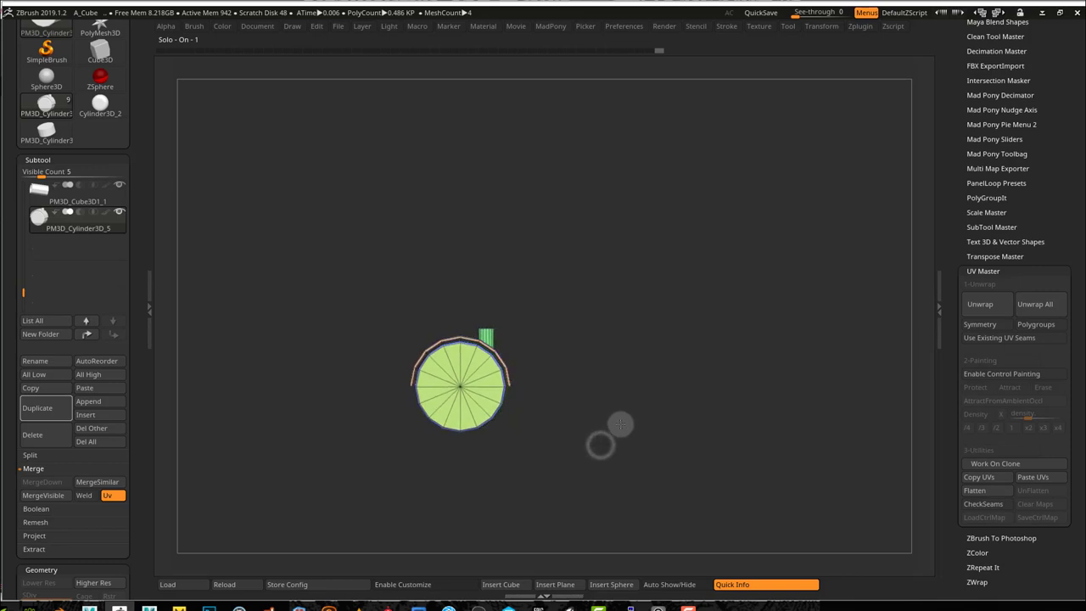
key("space")
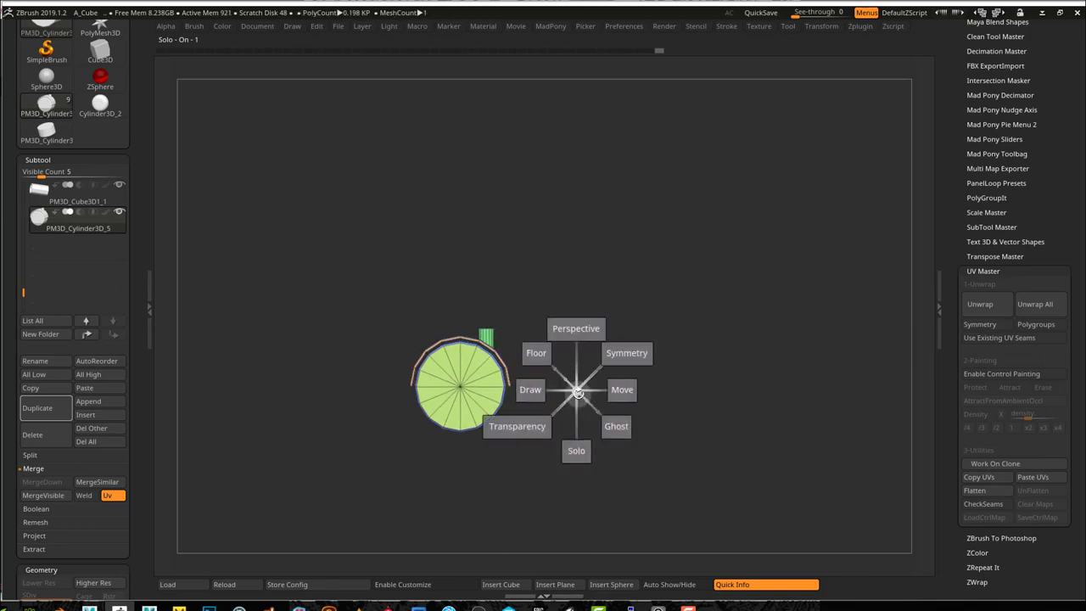
left_click(576, 451)
left_click_drag(569, 441, 548, 461)
key("space")
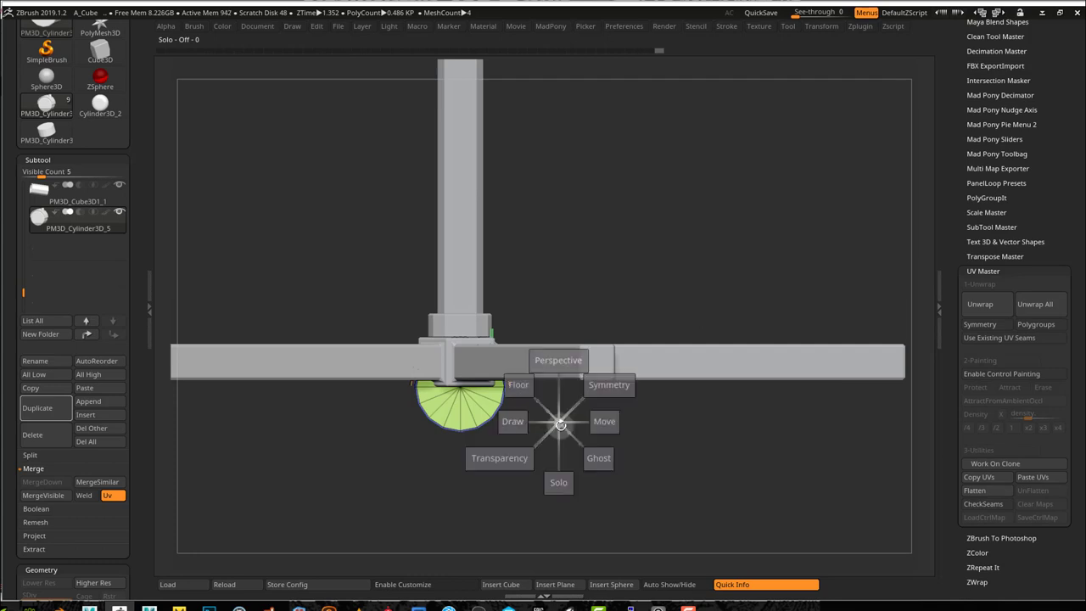
left_click(597, 418)
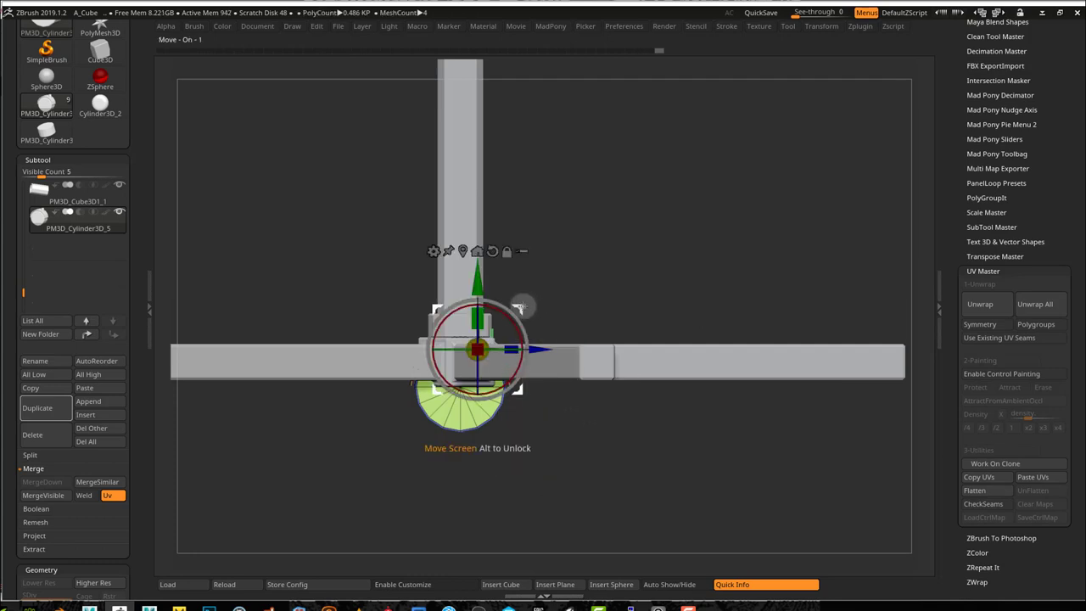
left_click_drag(524, 308, 926, 356)
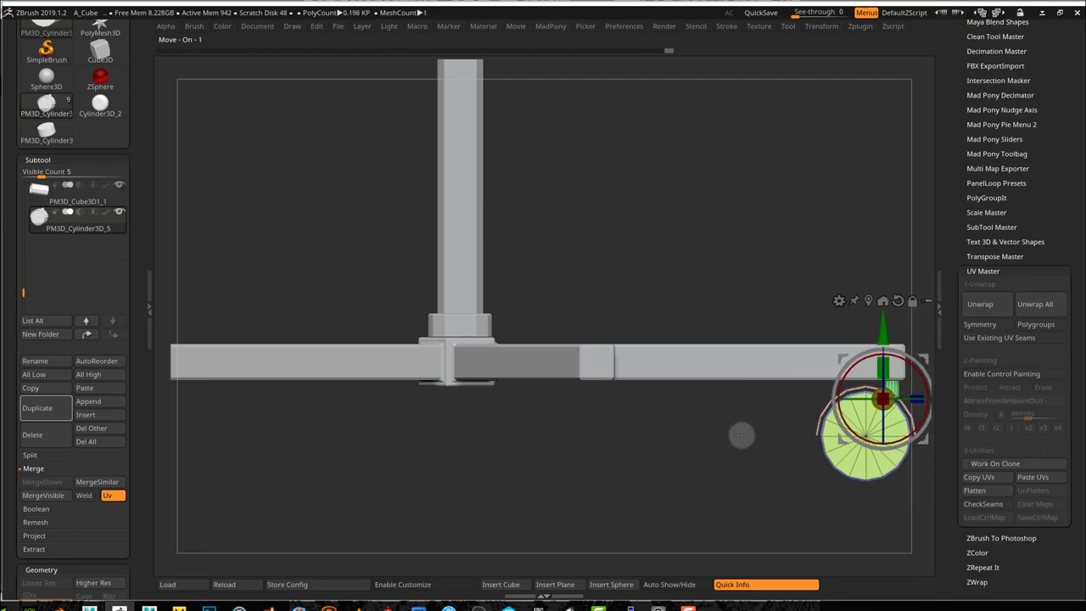
left_click_drag(742, 436, 738, 401)
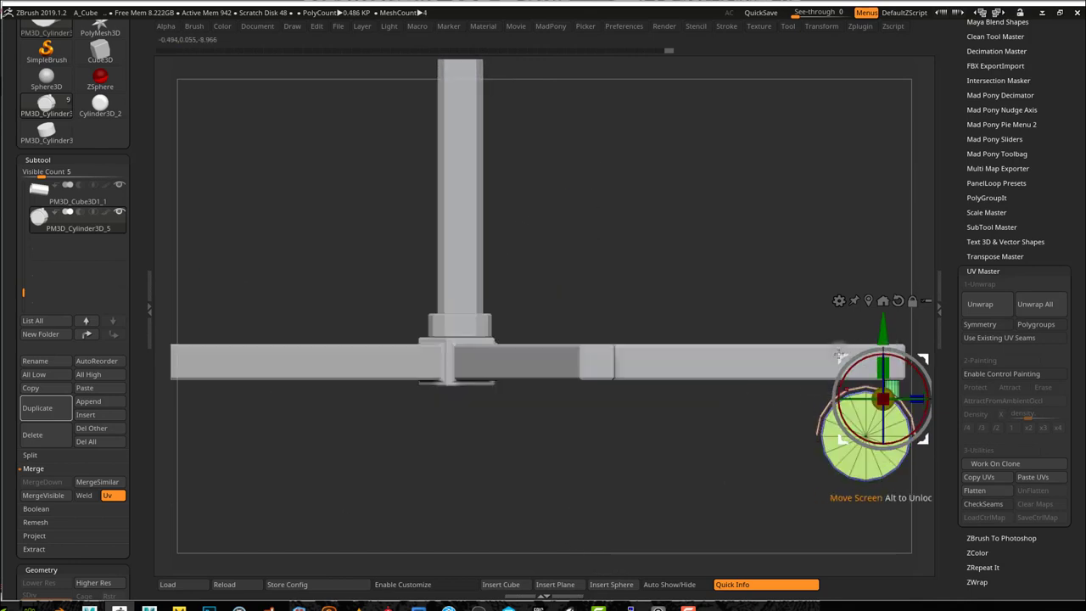
left_click_drag(839, 356, 837, 356)
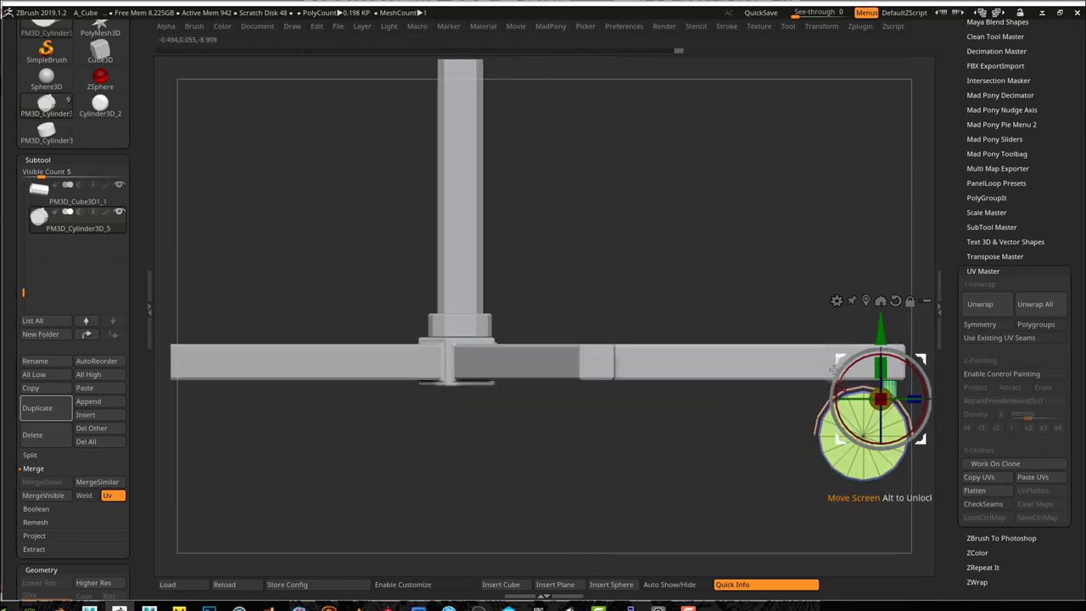
Copy the caster from the first leg to the ends of the other four legs in top view, and quick-save the project.
left_click_drag(761, 438, 781, 575)
left_click_drag(788, 495, 682, 448, "alt")
left_click_drag(824, 466, 715, 415, "alt")
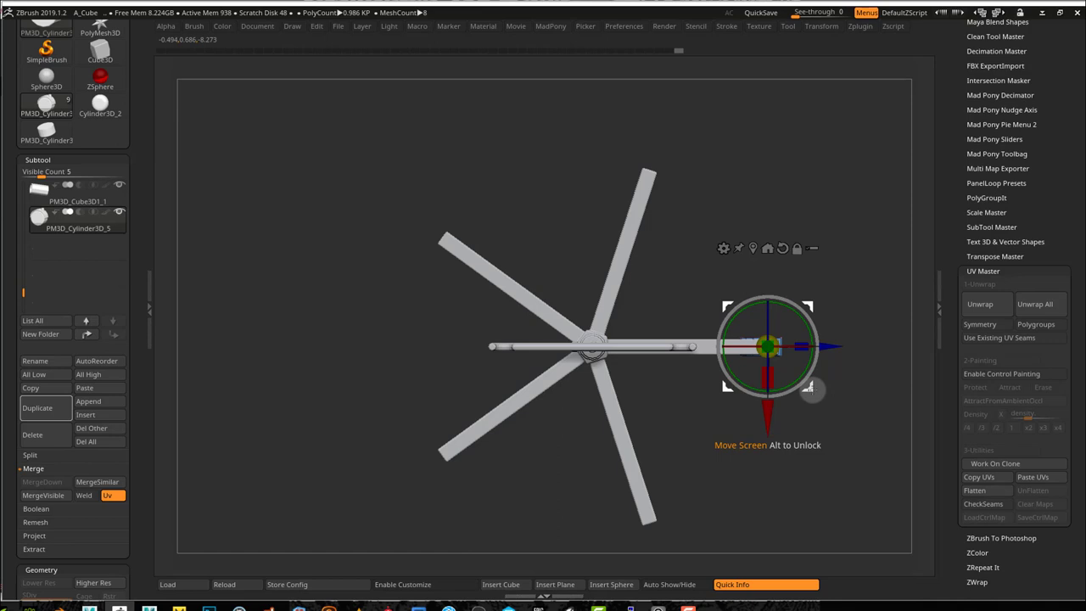
left_click_drag(810, 388, 687, 557)
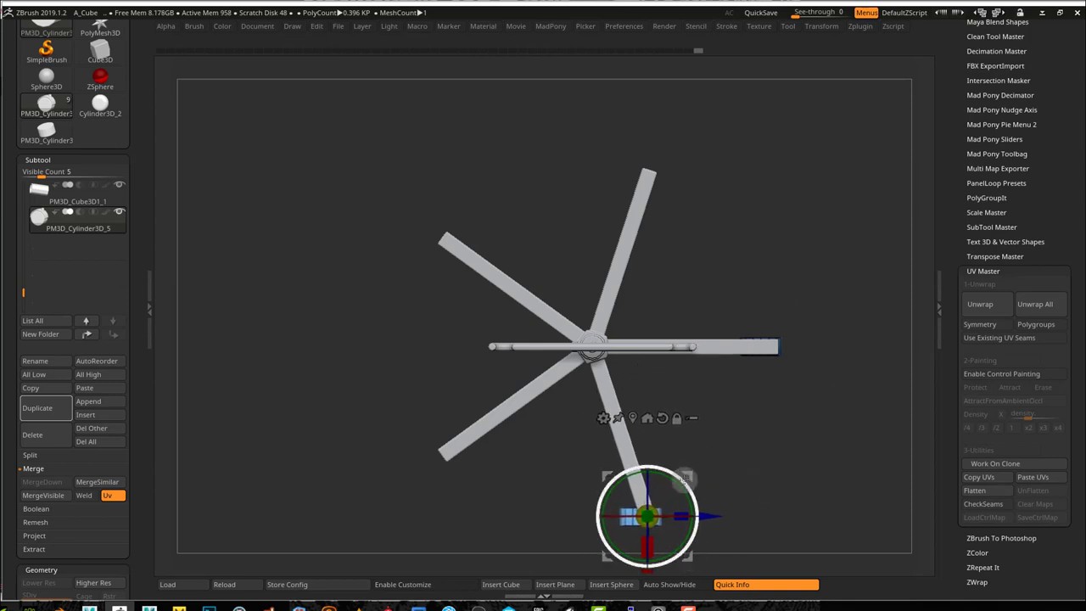
left_click_drag(689, 474, 491, 409)
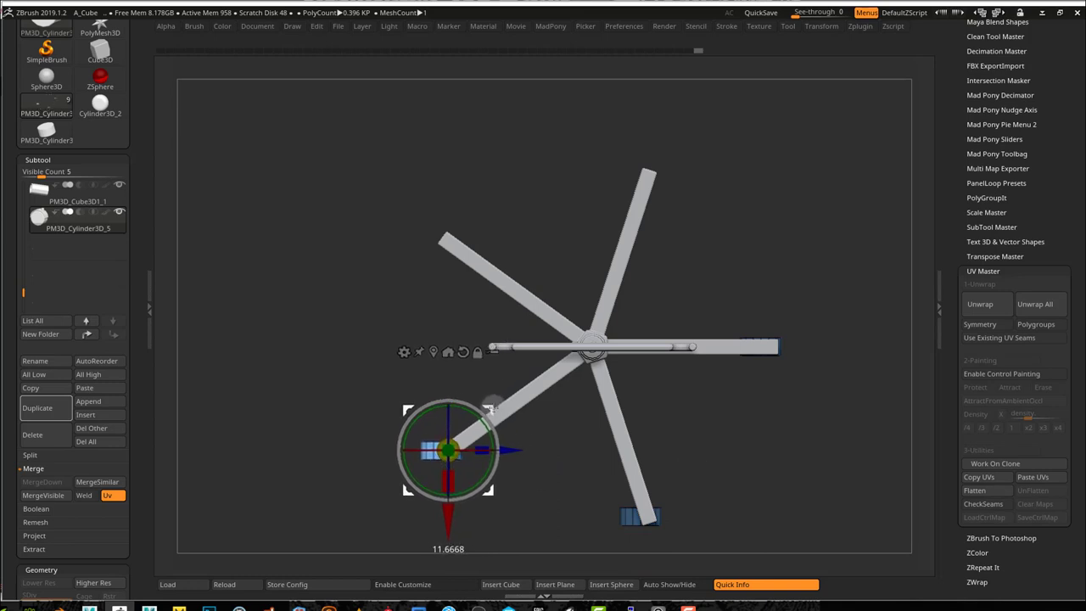
left_click_drag(491, 409, 687, 134)
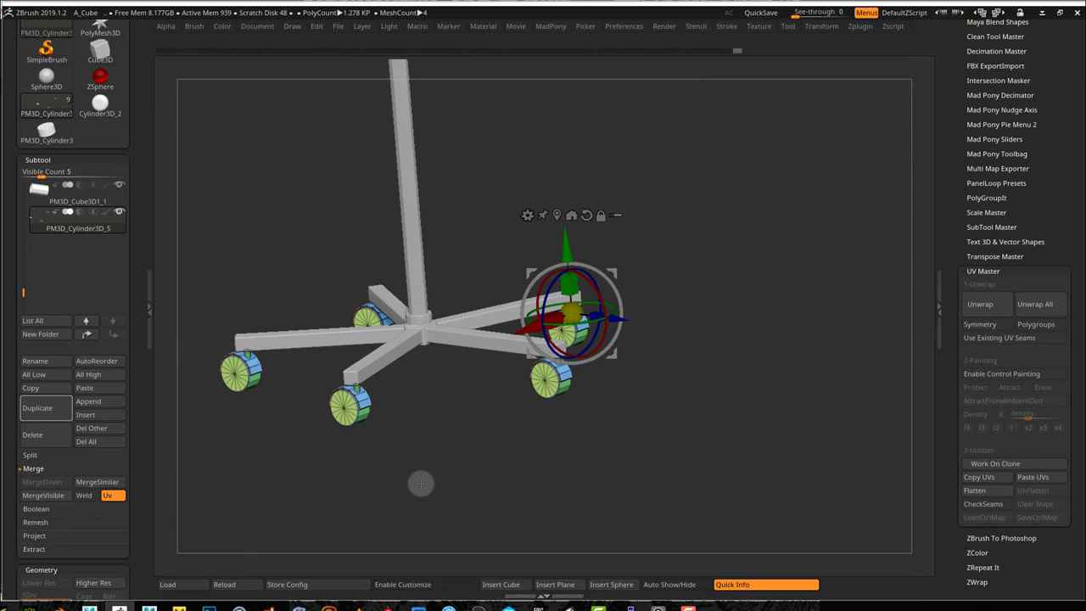
left_click_drag(419, 484, 432, 485)
left_click(761, 13)
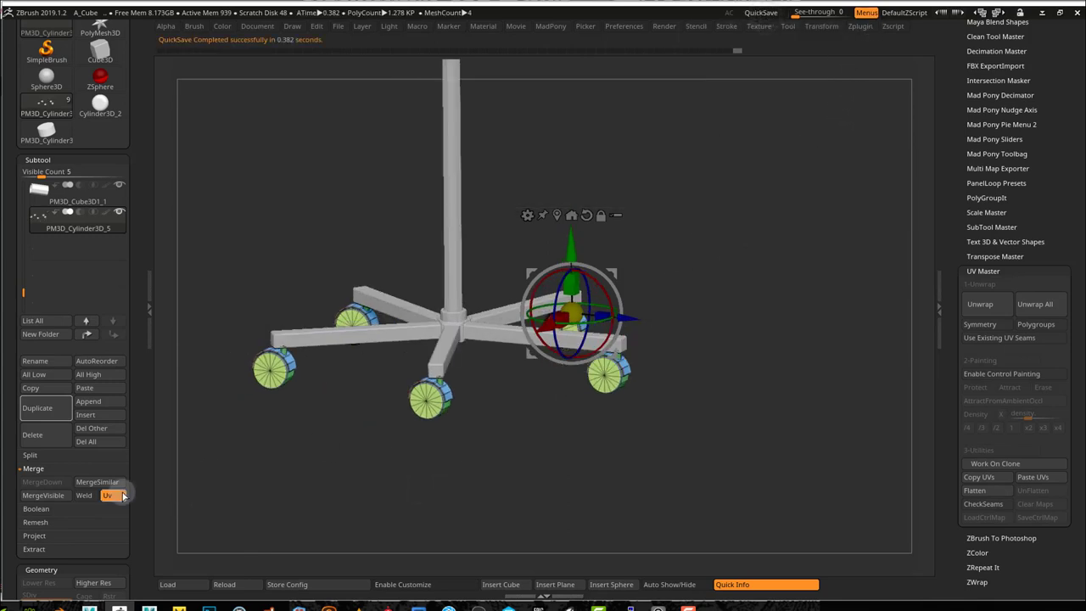
Morph the five casters into their flat UV layout to inspect the overlapping UVs, and return them to their 3D shape.
scroll(132, 494, "down", 15)
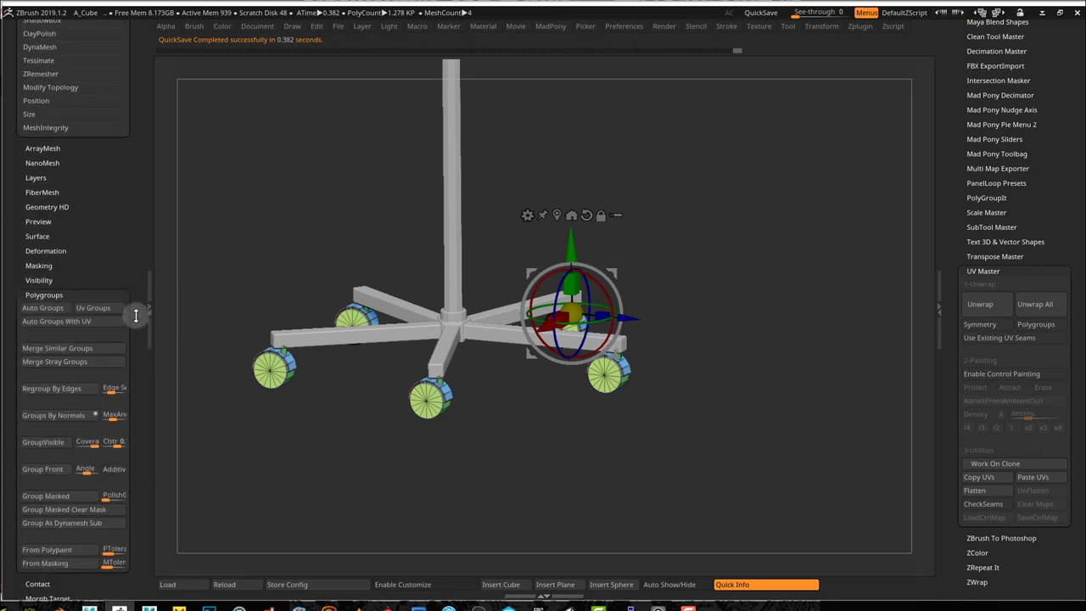
scroll(135, 278, "down", 2)
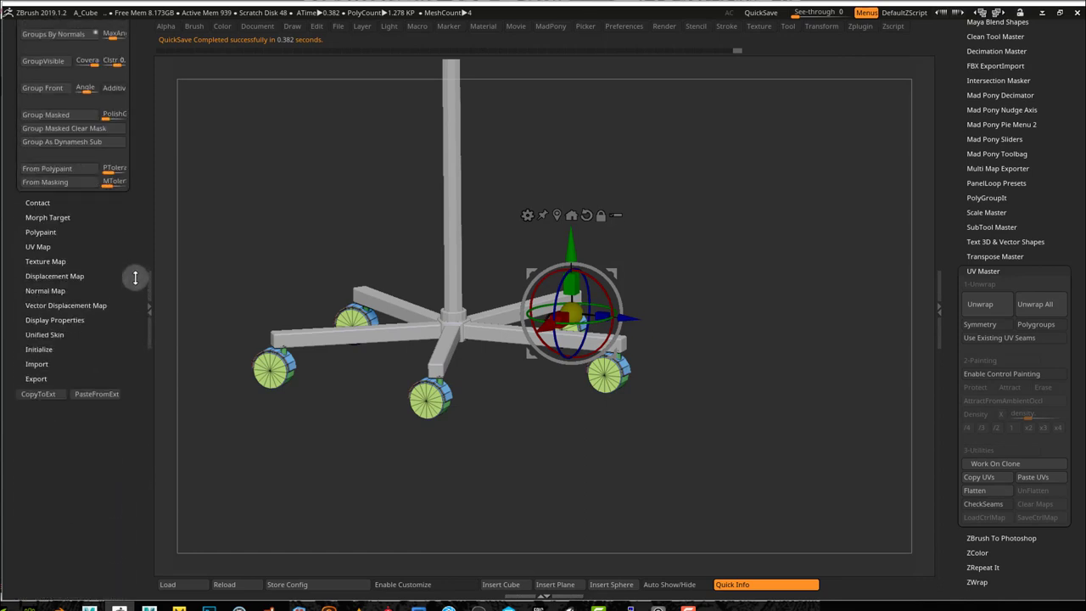
left_click(40, 246)
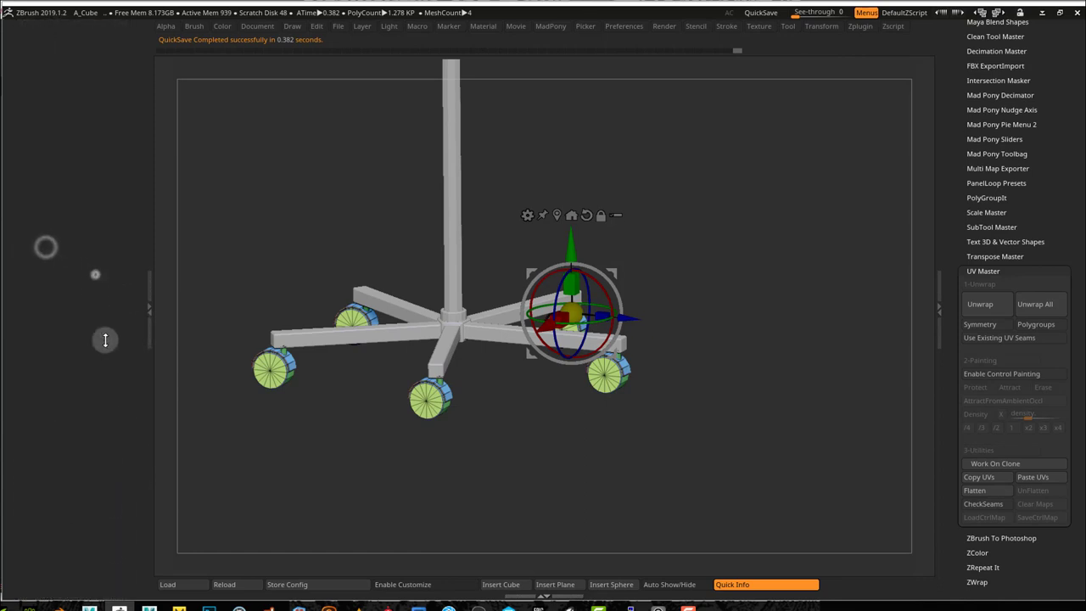
scroll(123, 476, "up", 1)
left_click(89, 276)
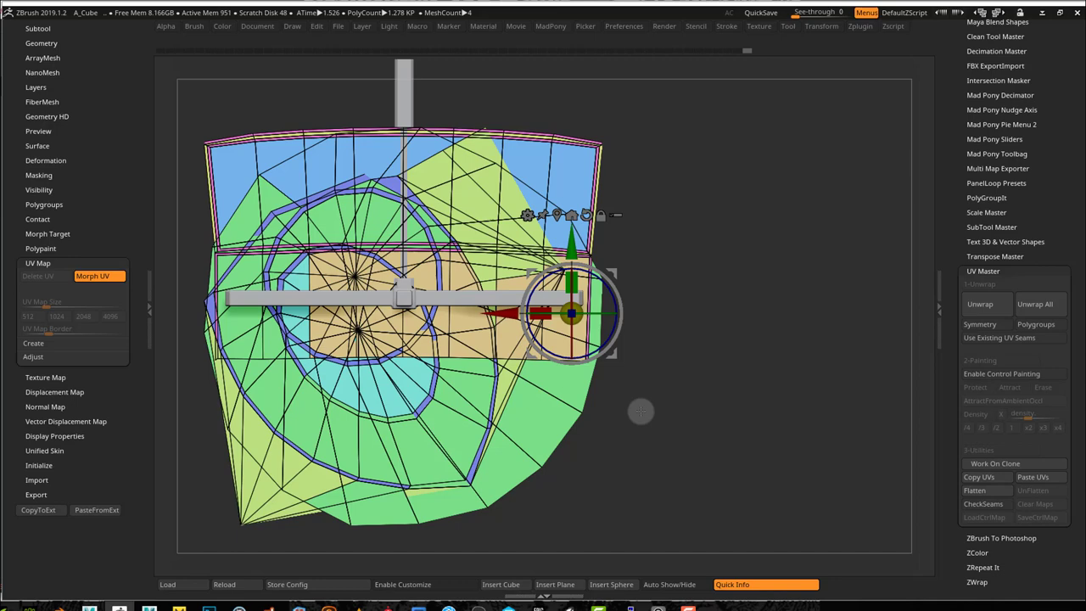
left_click_drag(627, 423, 747, 450, "alt")
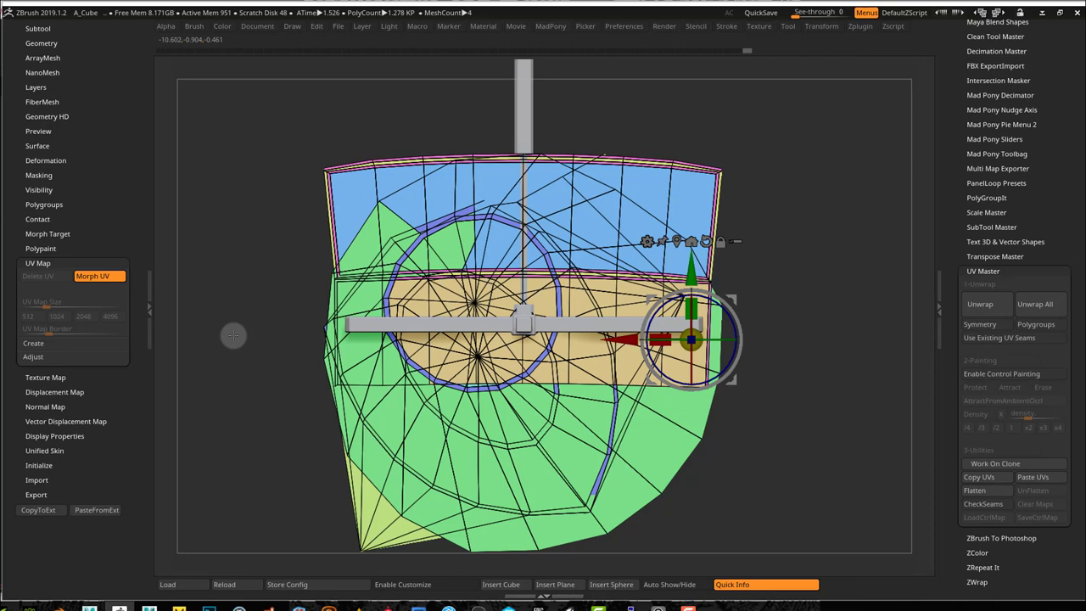
left_click(103, 277)
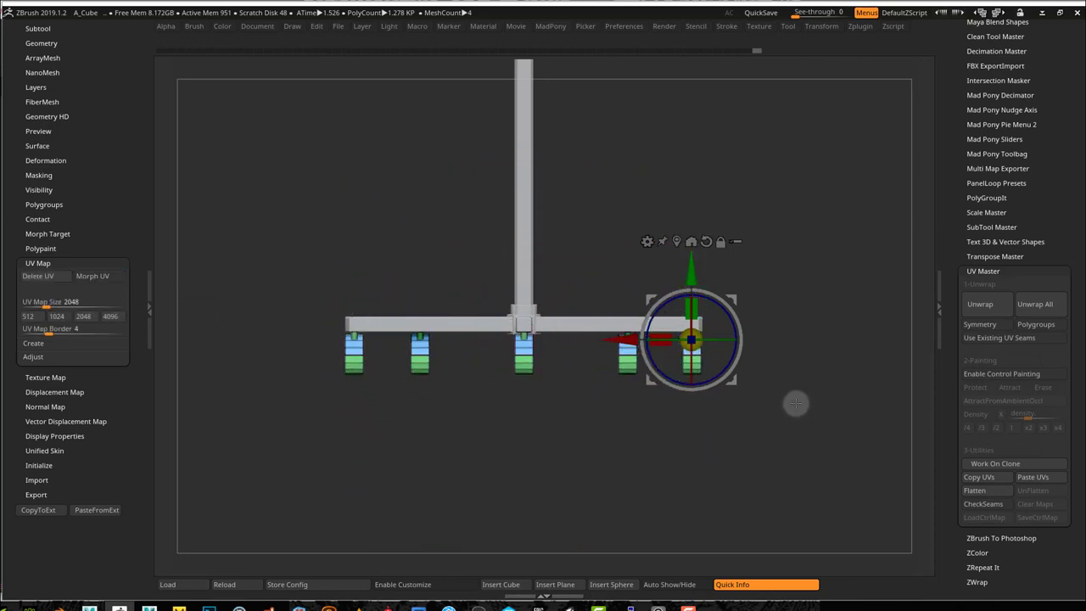
Frame the whole IV pole and examine the assembled model from several angles.
left_click_drag(790, 341, 825, 360)
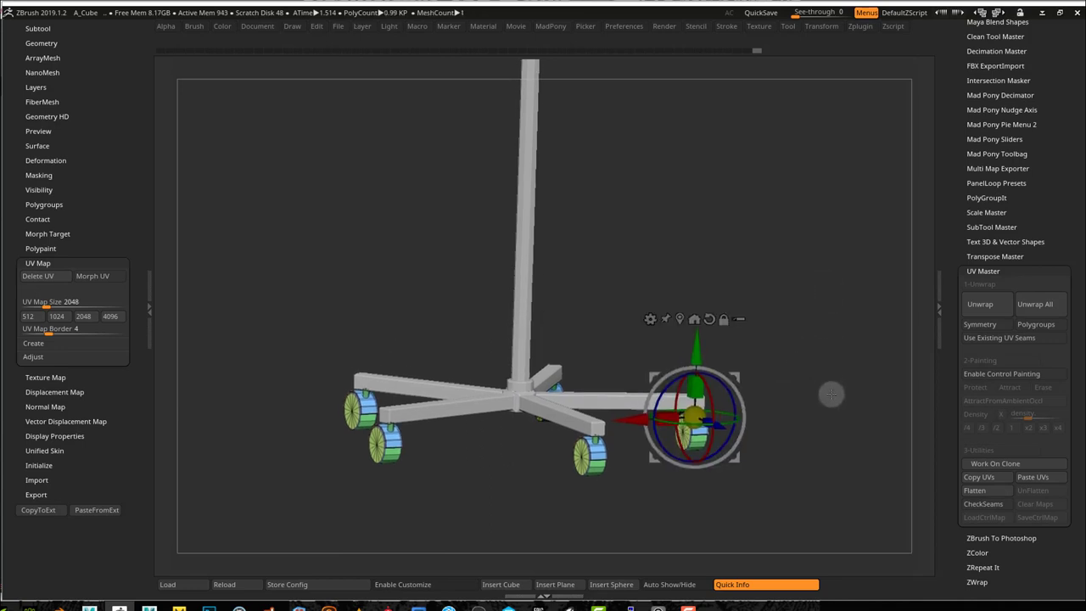
left_click_drag(830, 395, 692, 307)
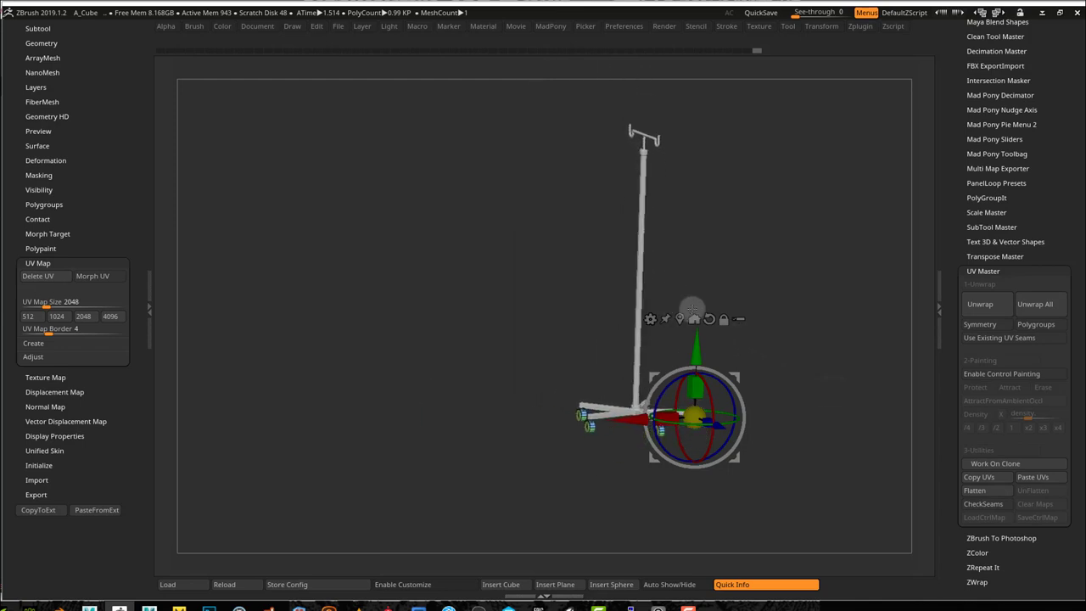
left_click_drag(739, 269, 714, 425)
key("f")
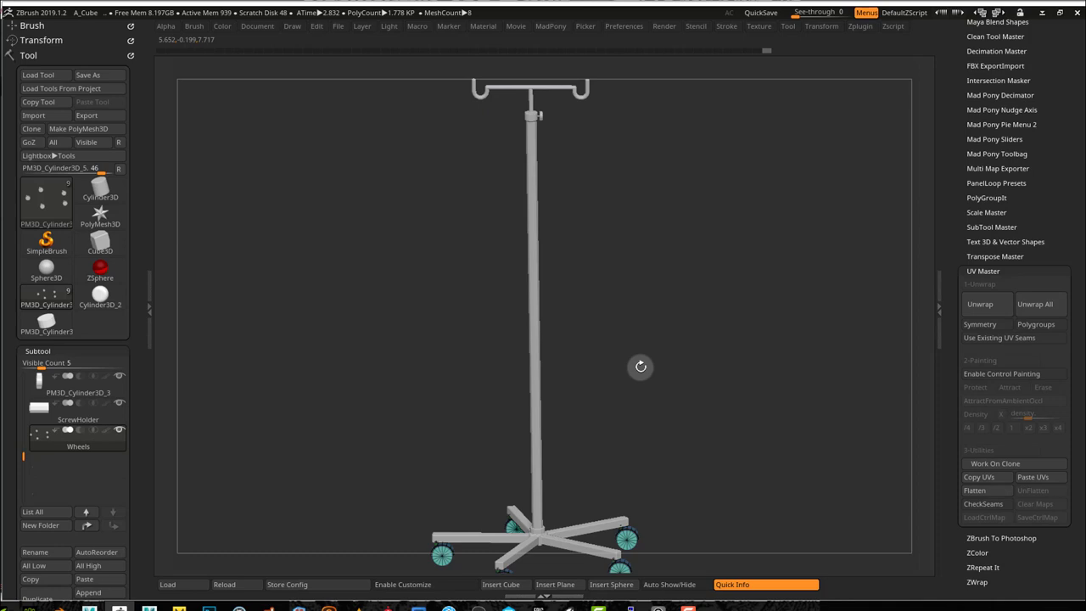
mouse_move(632, 364)
left_mouse_down()
mouse_move(562, 366)
mouse_move(636, 368)
left_mouse_up()
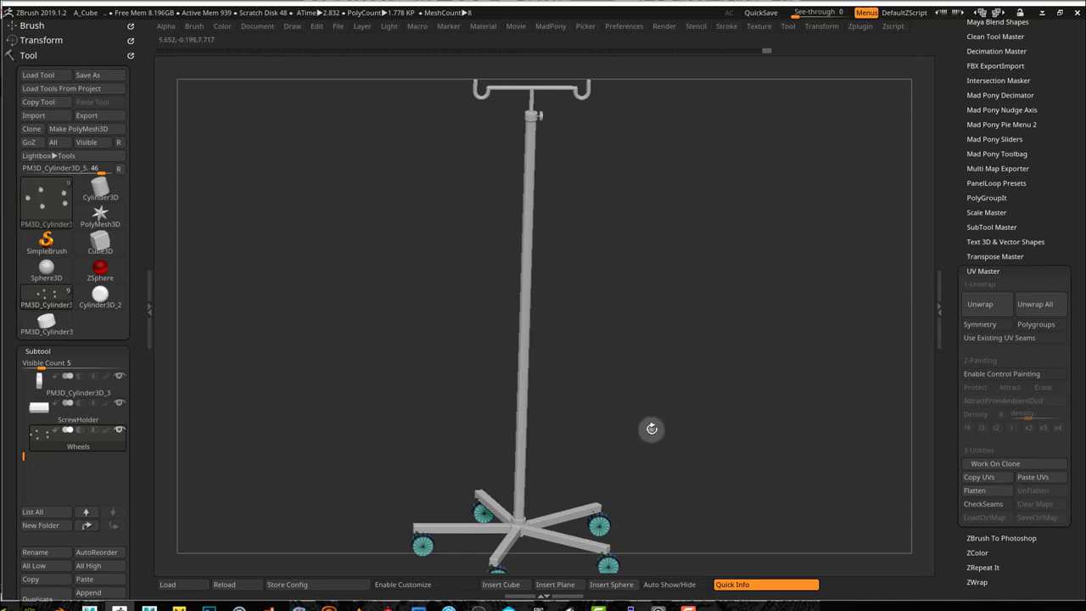
mouse_move(651, 429)
left_mouse_down()
mouse_move(635, 432)
mouse_move(638, 412)
mouse_move(642, 423)
left_mouse_up()
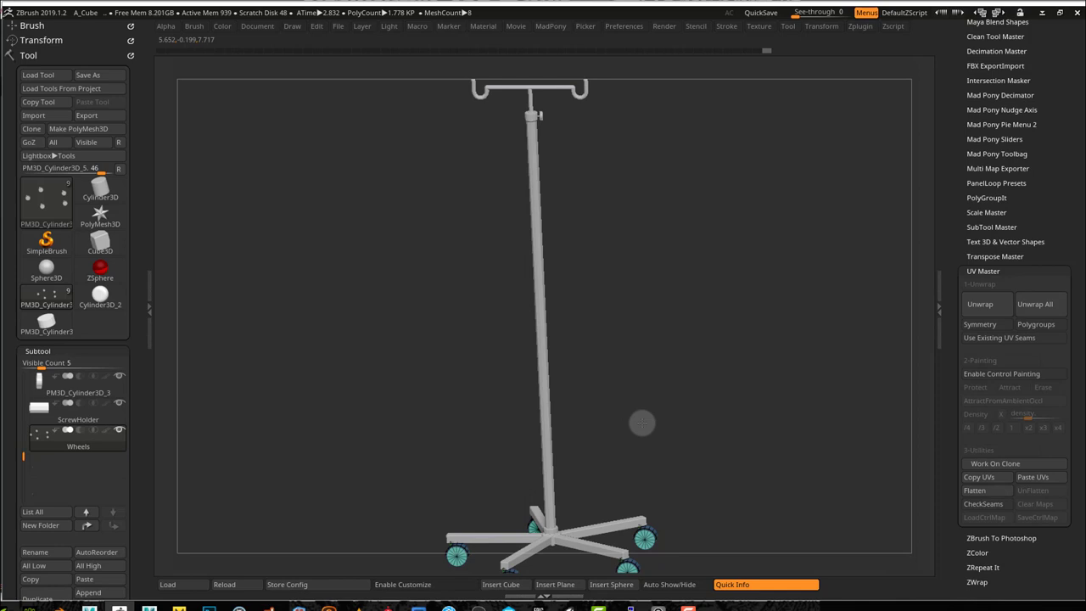
mouse_move(676, 400)
left_mouse_down()
mouse_move(603, 398)
mouse_move(661, 398)
left_mouse_up()
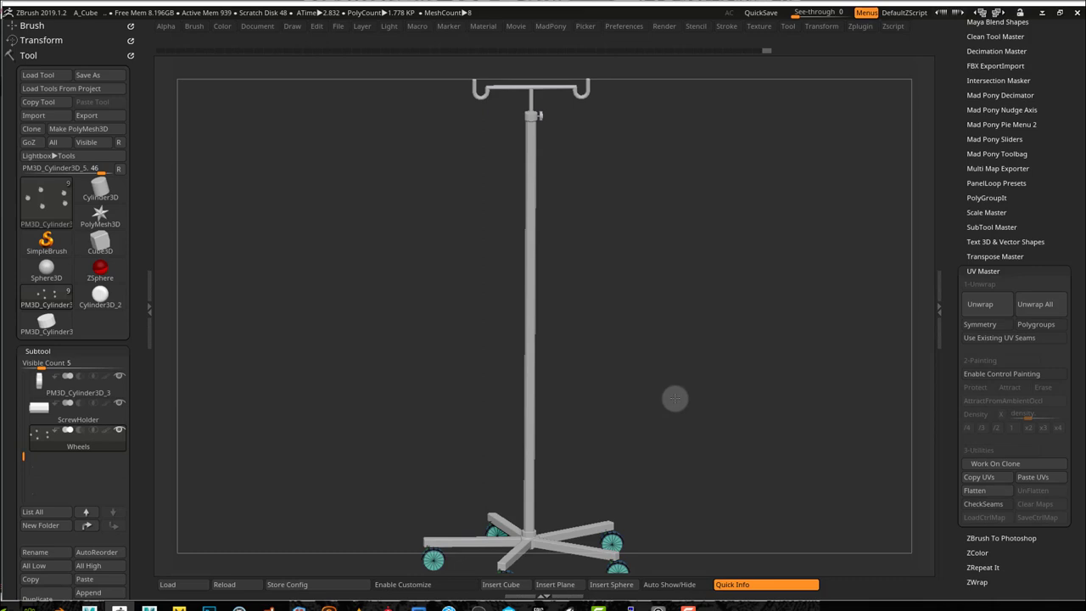
Open the MadPony tools to check the model's total and active point counts.
left_click_drag(1052, 178, 1048, 297)
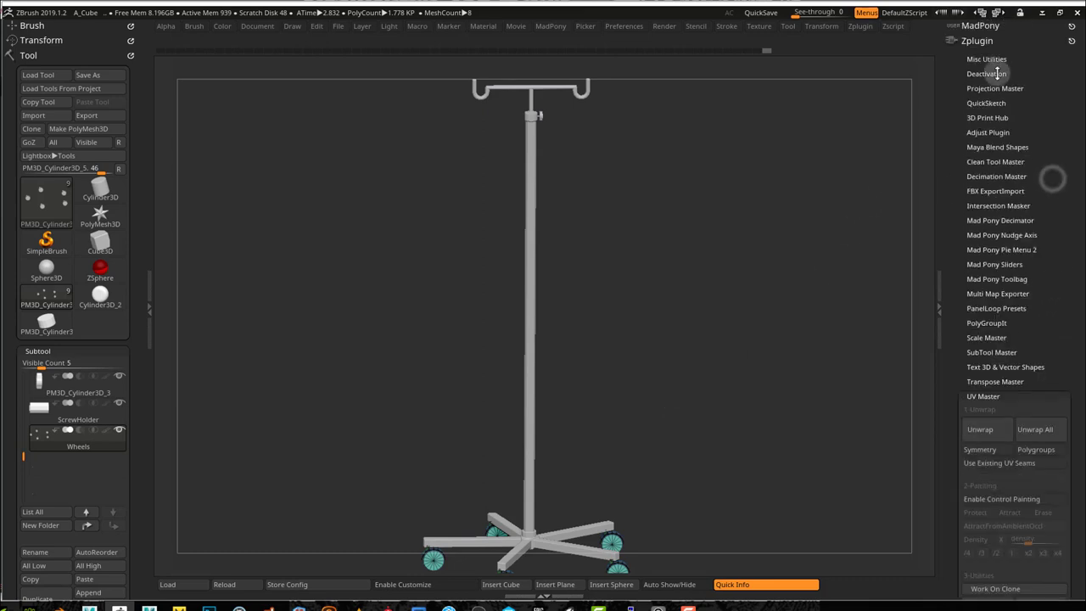
left_click(981, 27)
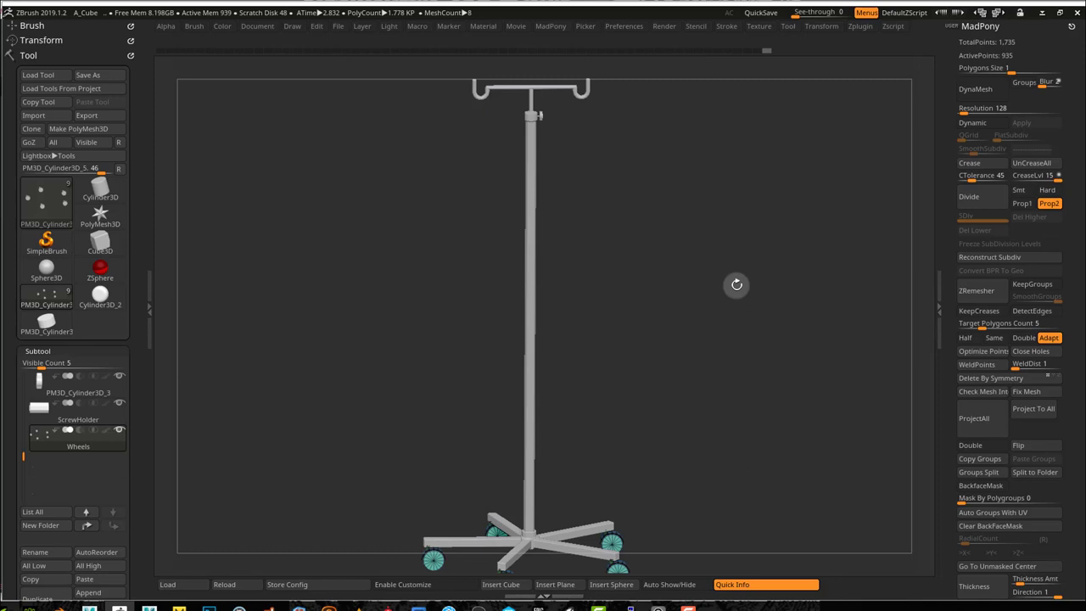
left_click_drag(722, 294, 759, 284)
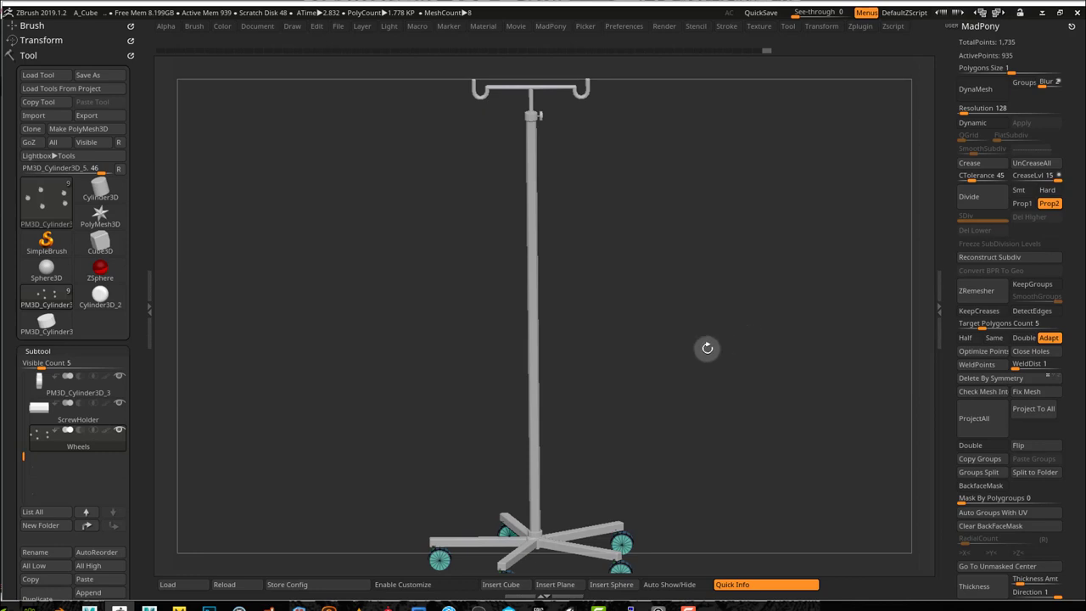
left_click_drag(661, 339, 683, 373)
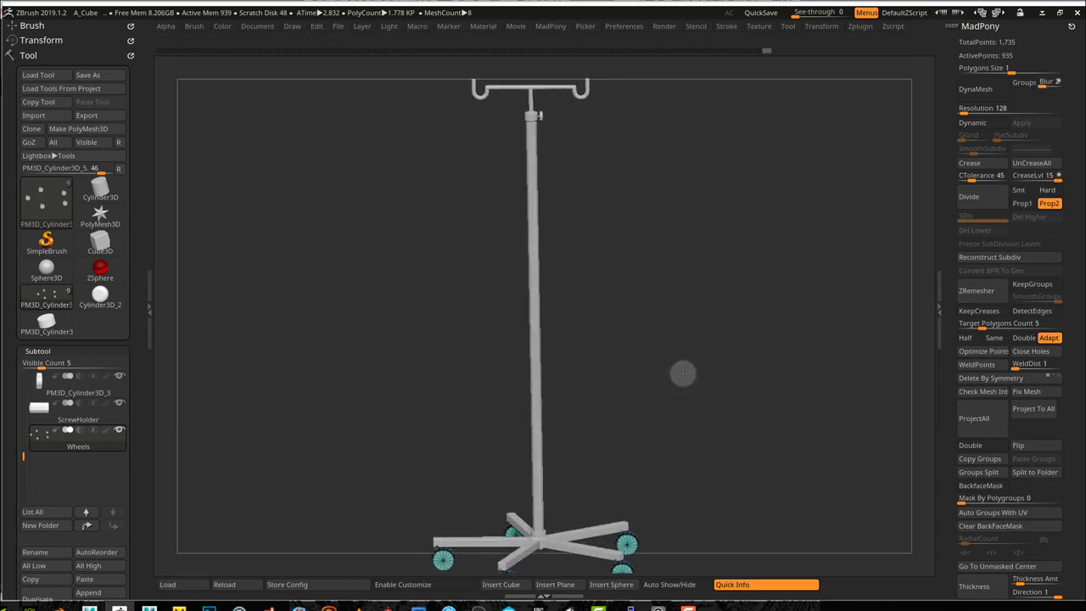